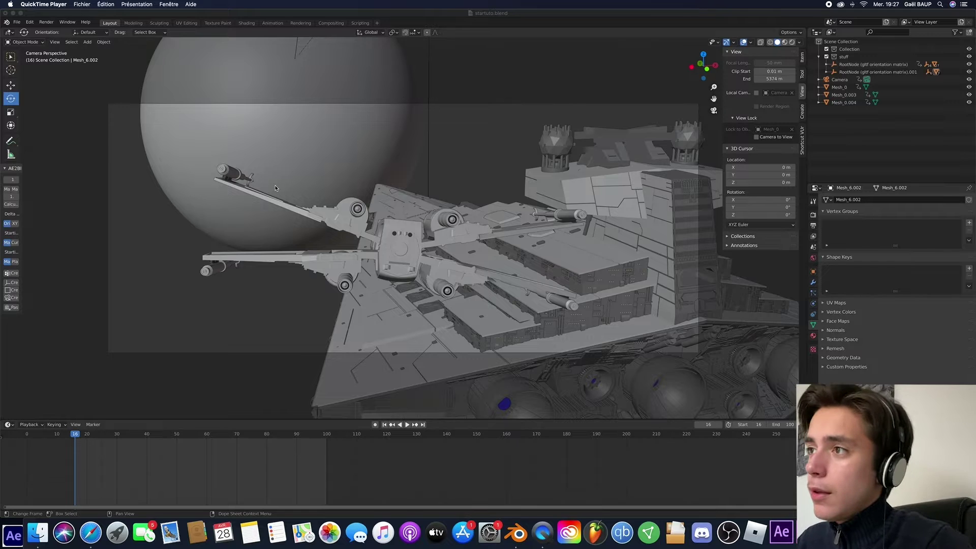
# - Play back the space battle animation through the camera and return to frame 16
pyautogui.click(81, 435)
pyautogui.press('space')
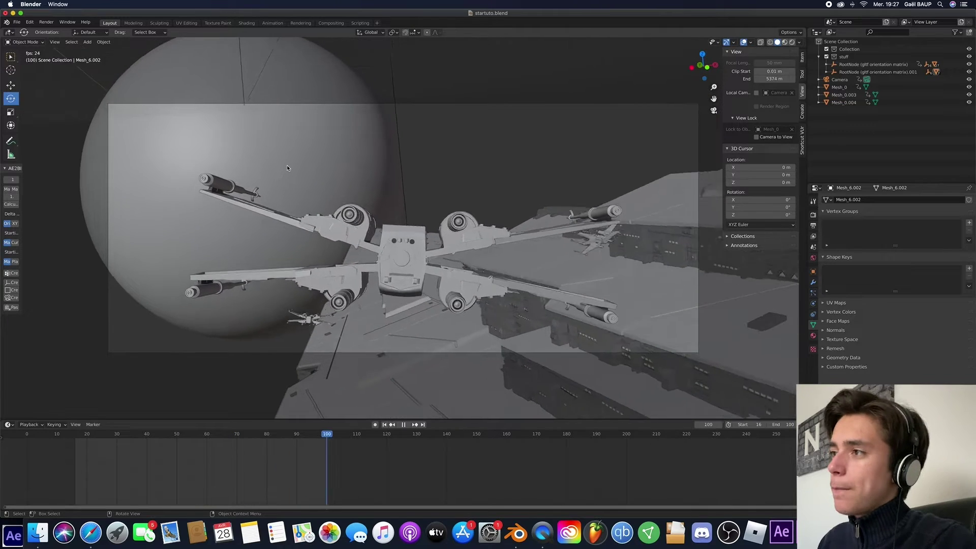
pyautogui.press('space')
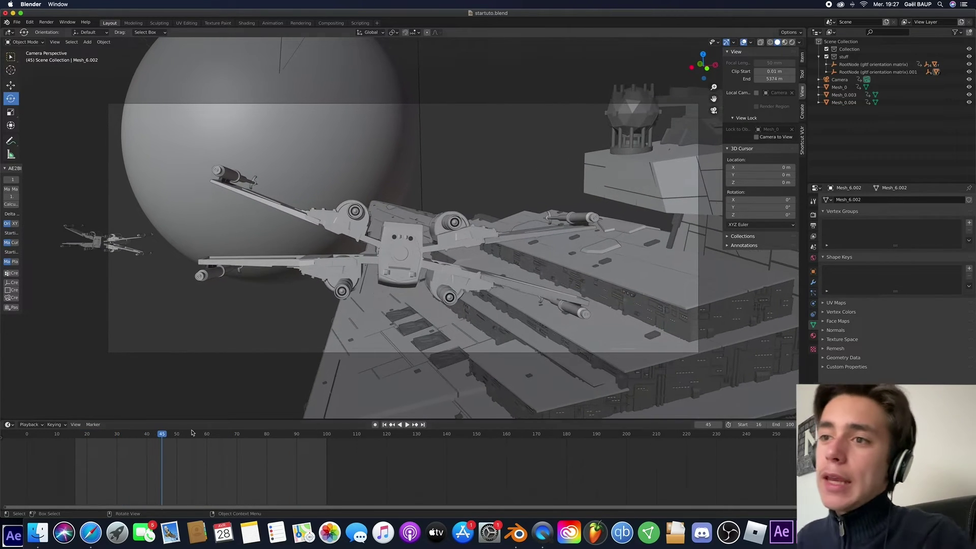
pyautogui.press('space')
pyautogui.moveTo(161, 435); pyautogui.dragTo(74, 435)
# - Append the blast collection from blast.blend into the scene
pyautogui.hscroll(-10, 457, 256)
pyautogui.keyDown('ctrl'); pyautogui.scroll(-4, 457, 256); pyautogui.keyUp('ctrl')
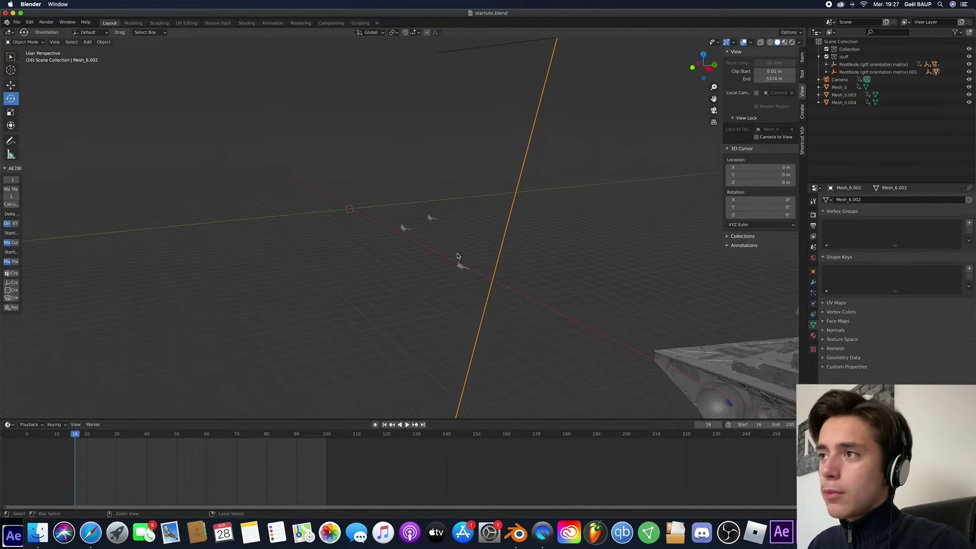
pyautogui.click(17, 23)
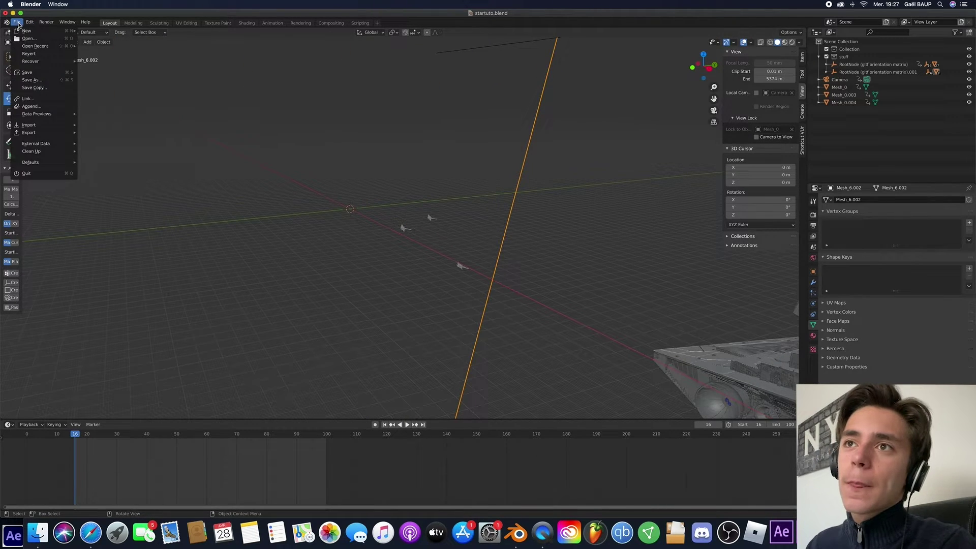
pyautogui.click(31, 106)
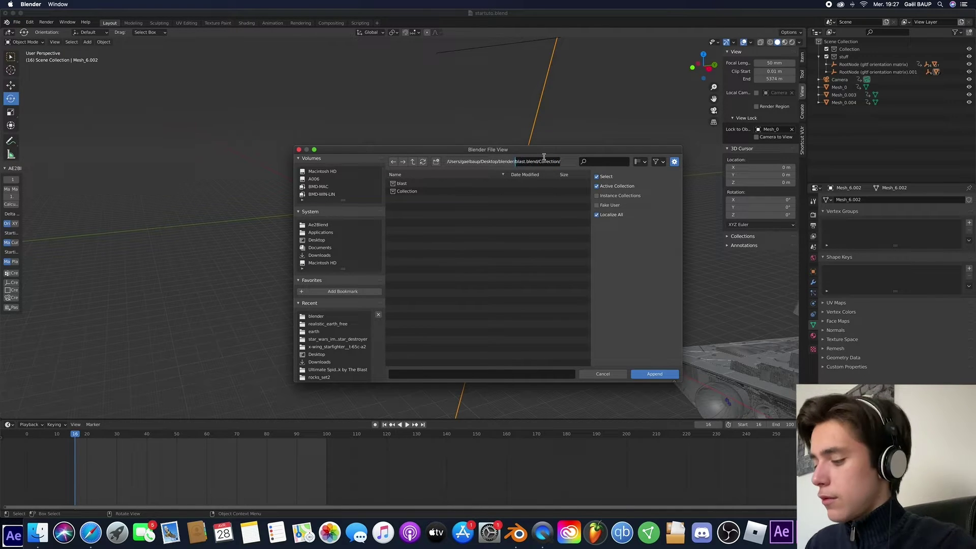
pyautogui.press('BackSpace')
pyautogui.press('Return')
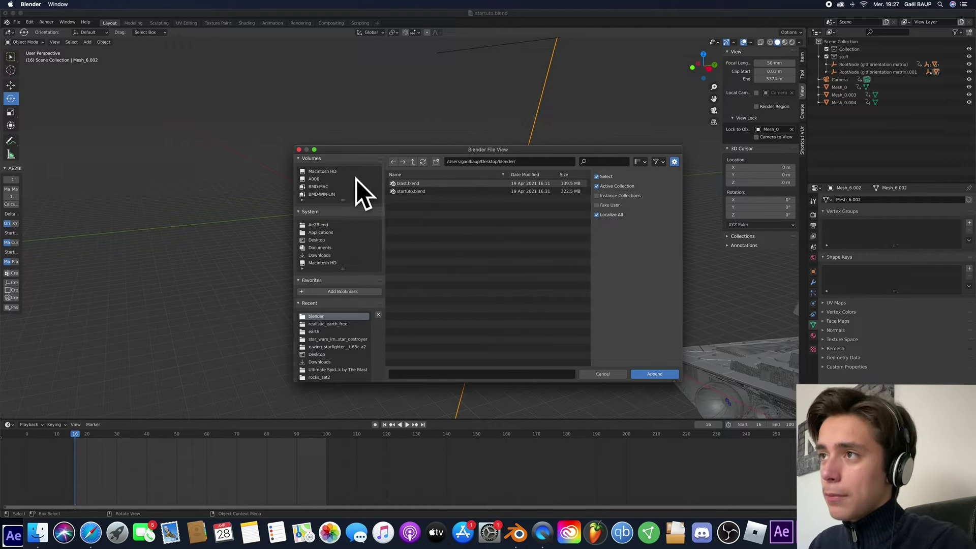
pyautogui.doubleClick(407, 184)
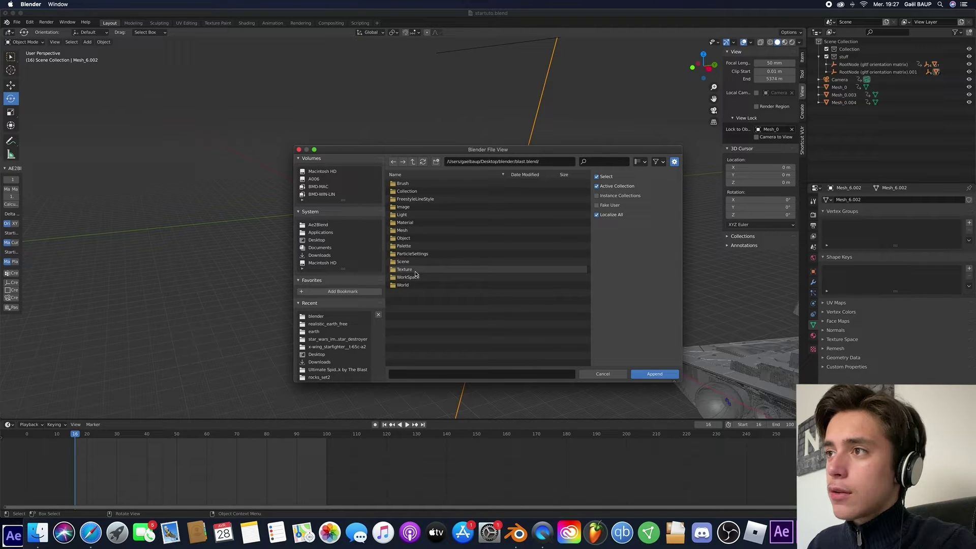
pyautogui.click(407, 192)
pyautogui.click(401, 184)
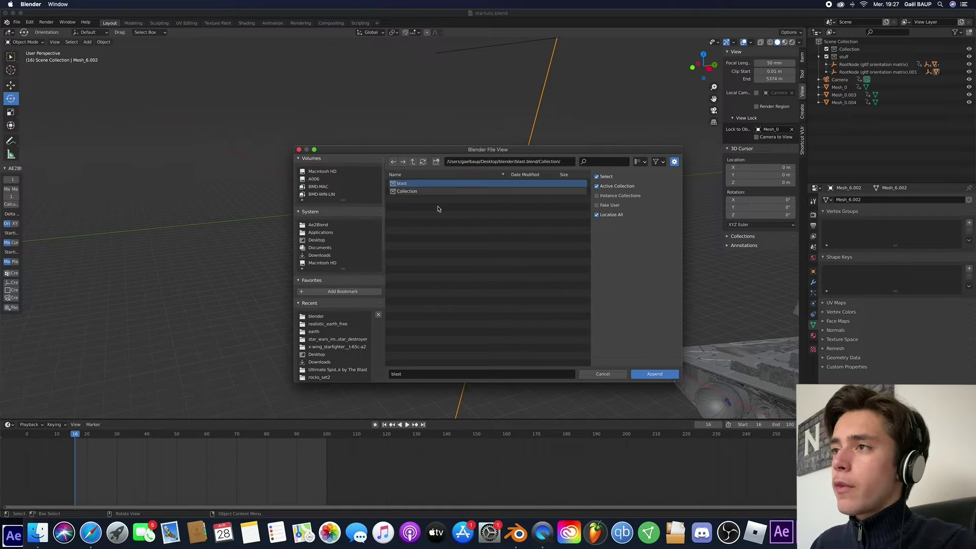
pyautogui.click(670, 375)
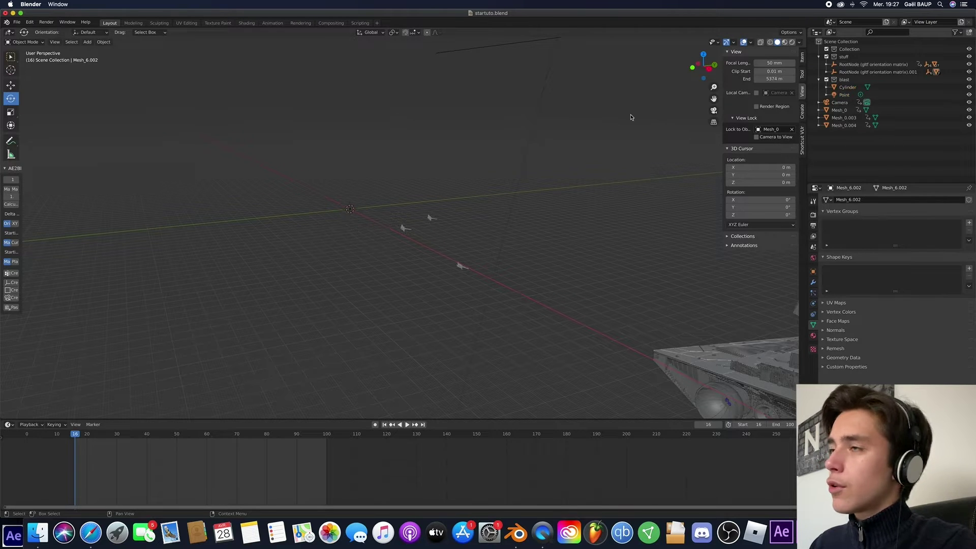
# - Append the object Plane.001 from the Object folder of blast.blend
pyautogui.click(18, 22)
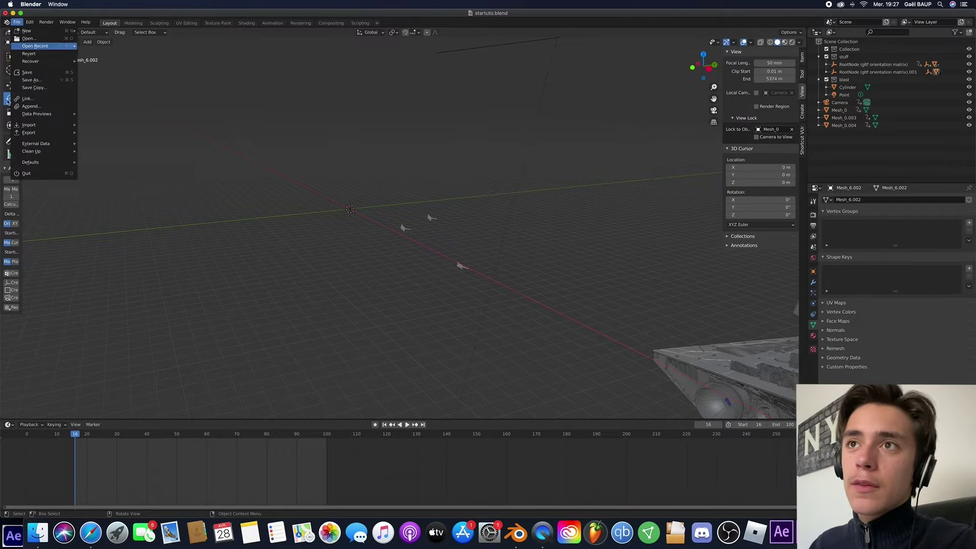
pyautogui.click(31, 107)
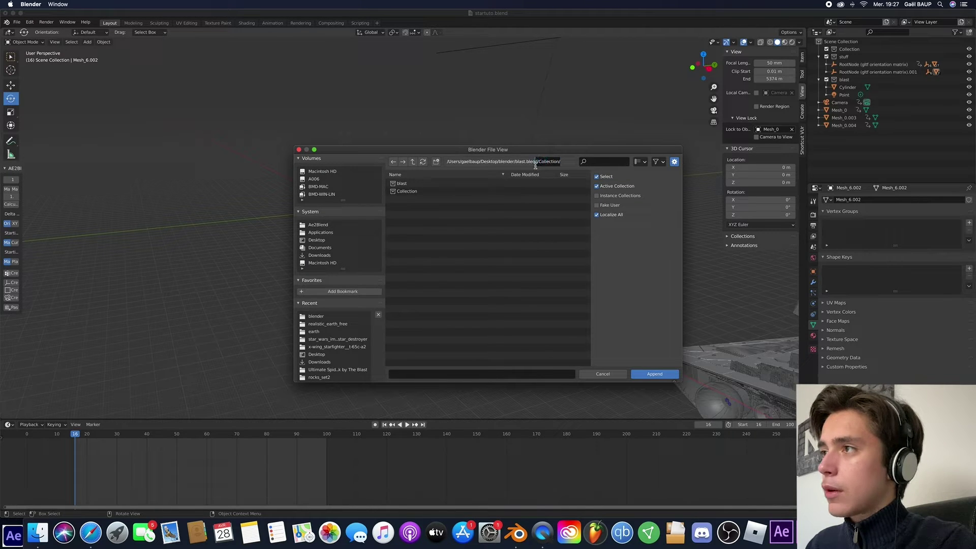
pyautogui.hotkey('shift', 'End')
pyautogui.press('BackSpace')
pyautogui.press('Return')
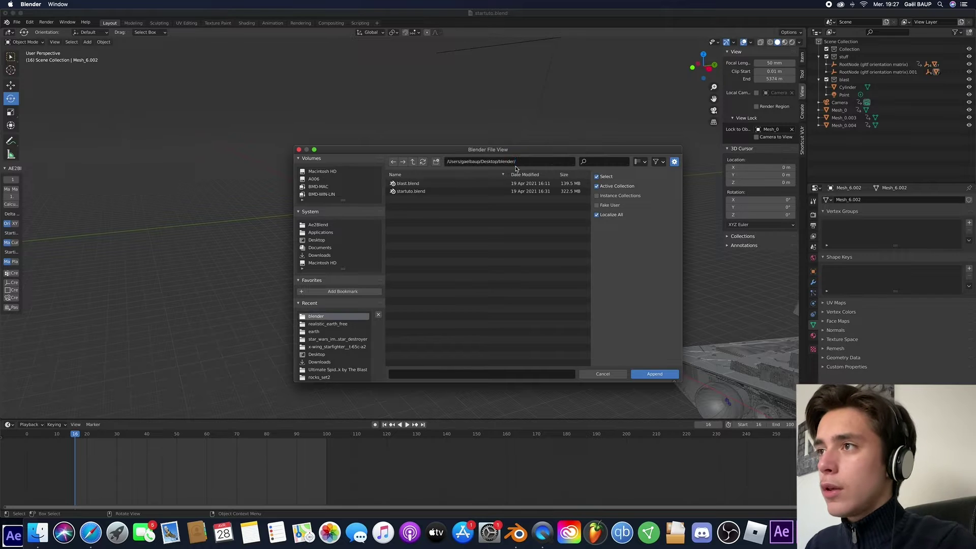
pyautogui.doubleClick(414, 185)
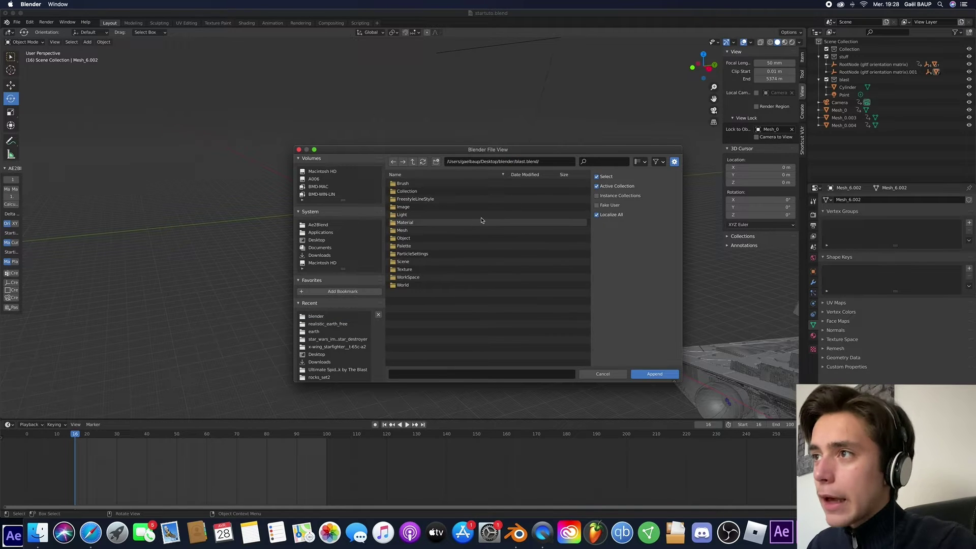
pyautogui.doubleClick(417, 238)
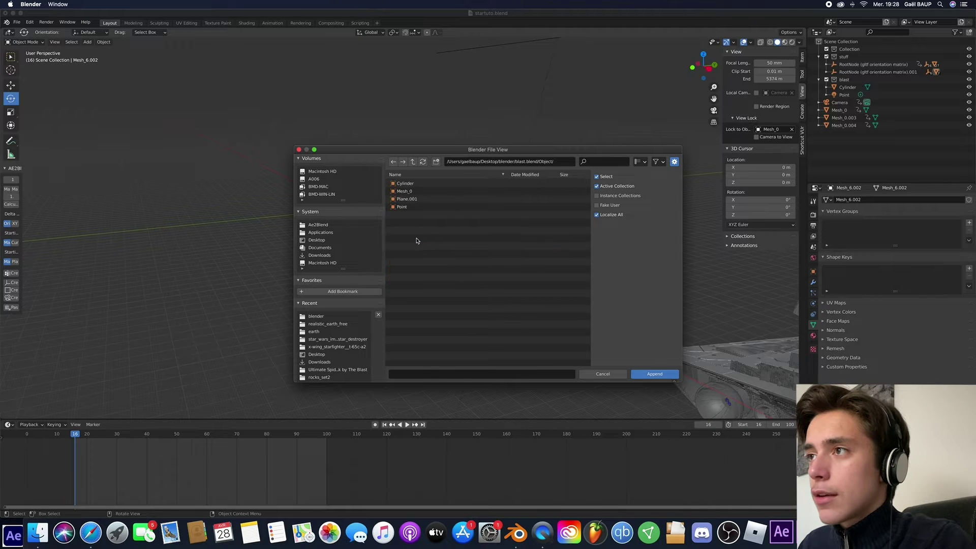
pyautogui.click(426, 199)
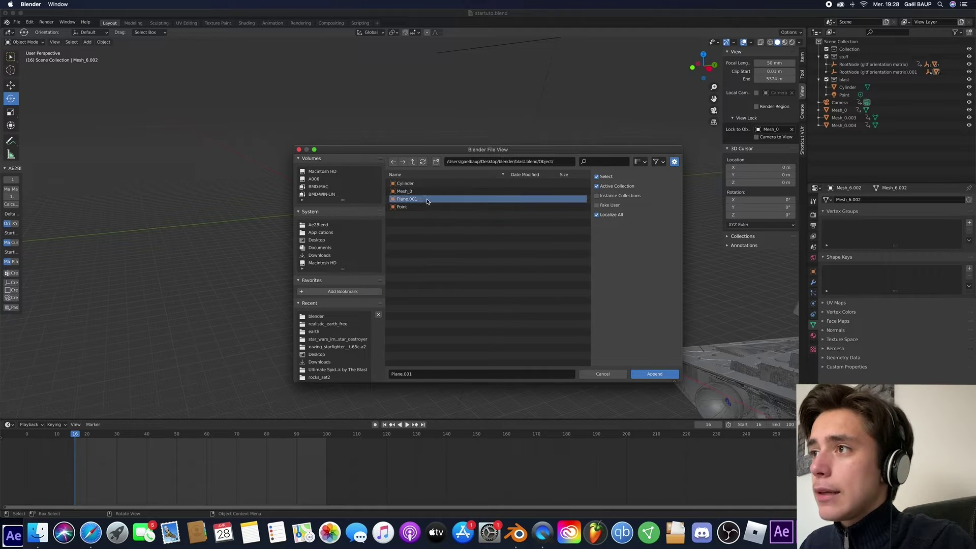
pyautogui.click(667, 375)
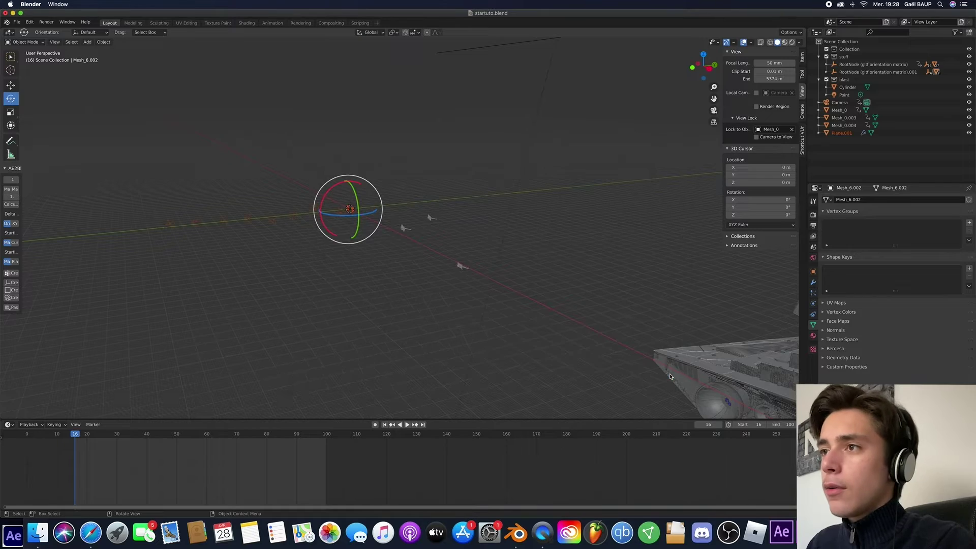
# - At frame 16, rotate the appended laser plane about its vertical axis to face the X-wings' flight direction
pyautogui.hscroll(-10, 413, 237)
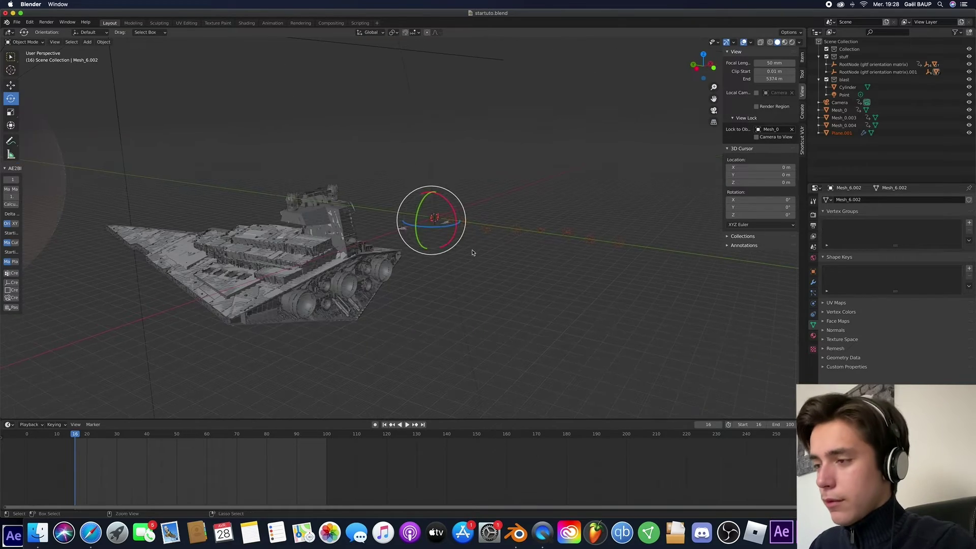
pyautogui.hscroll(15, 473, 251)
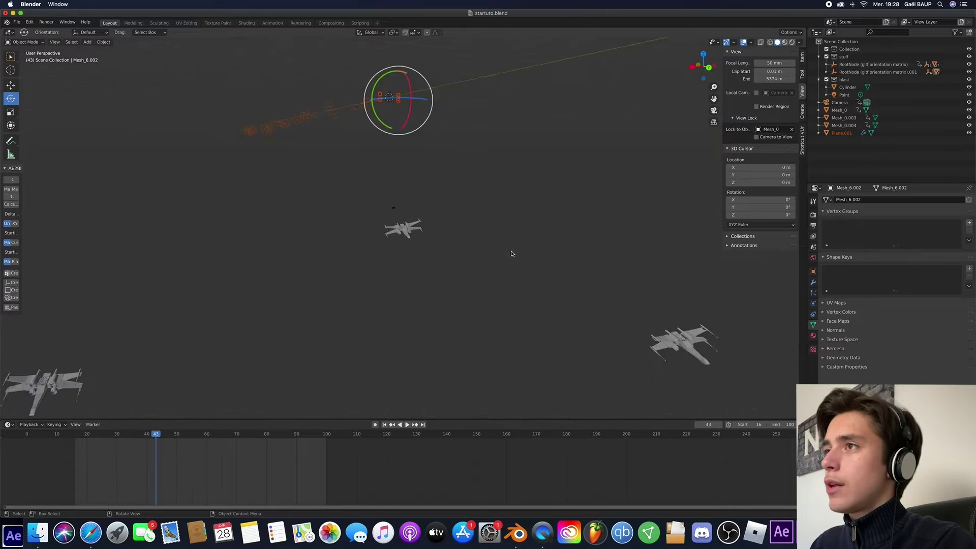
pyautogui.hscroll(10, 512, 253)
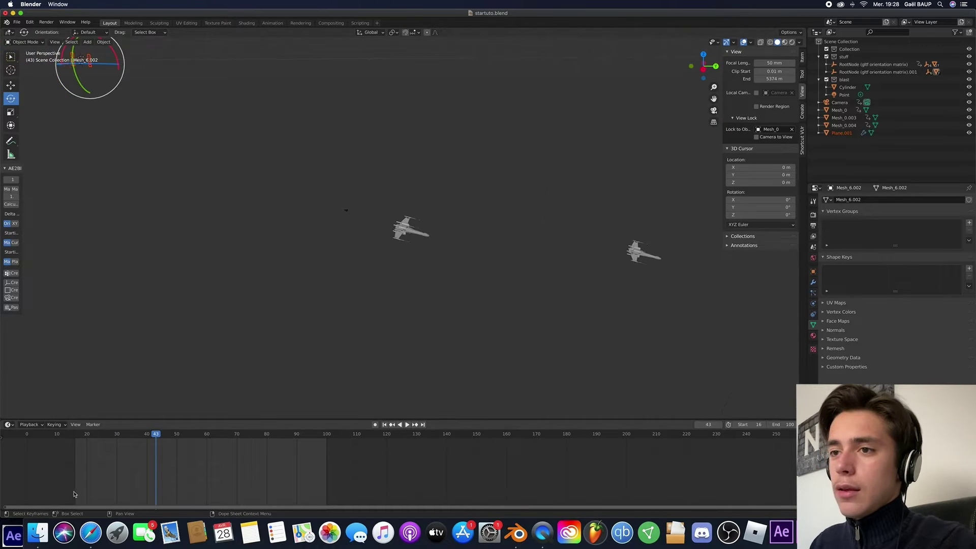
pyautogui.moveTo(162, 436); pyautogui.dragTo(76, 447)
pyautogui.hscroll(-10, 360, 170)
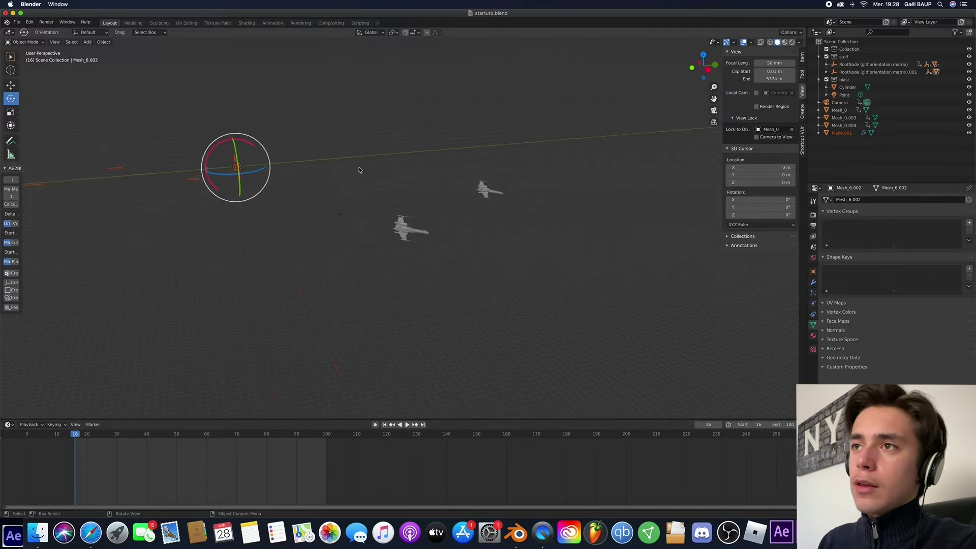
pyautogui.moveTo(271, 223); pyautogui.dragTo(278, 220)
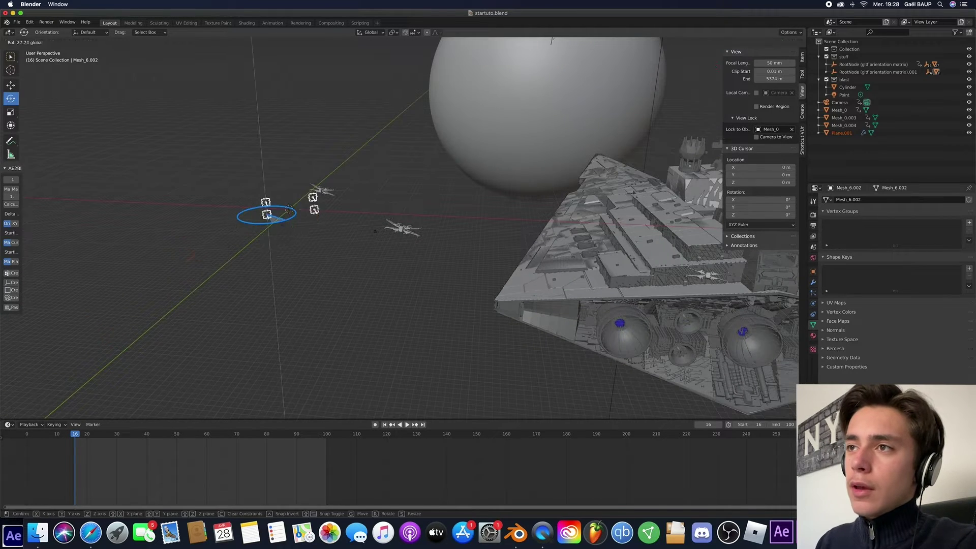
pyautogui.moveTo(266, 180); pyautogui.dragTo(269, 181)
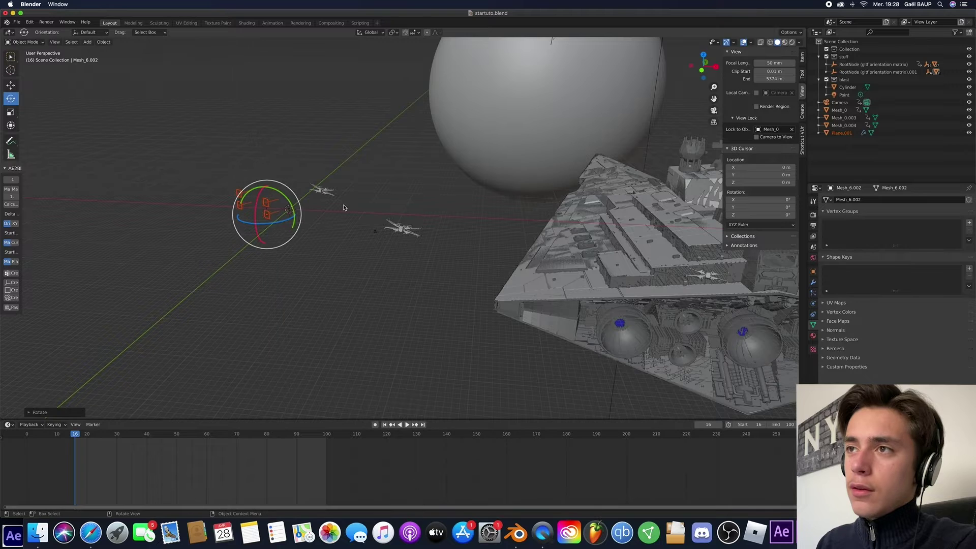
# - Move the laser plane along the Y axis toward the X-wings
pyautogui.hscroll(8, 344, 207)
pyautogui.click(12, 86)
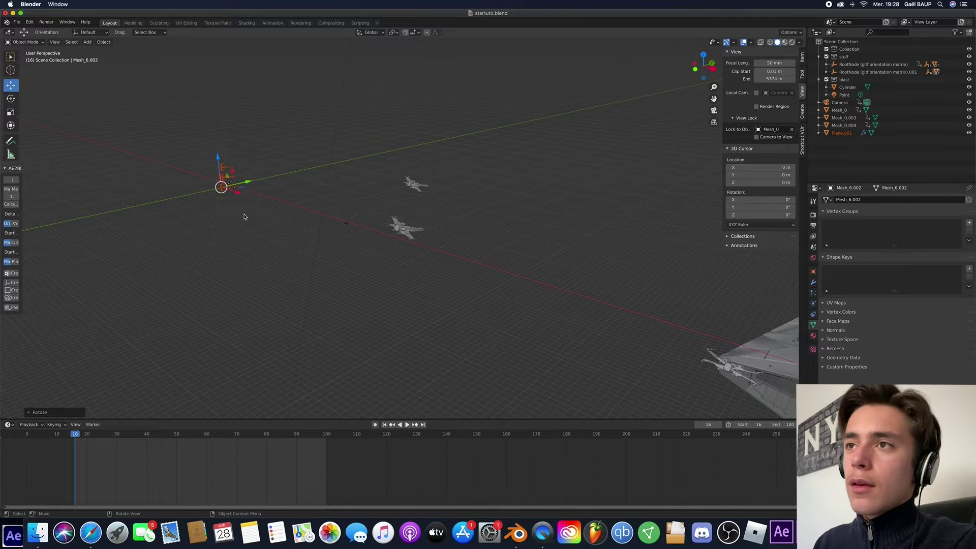
pyautogui.moveTo(248, 185); pyautogui.dragTo(361, 180)
pyautogui.moveTo(455, 171); pyautogui.dragTo(455, 171)
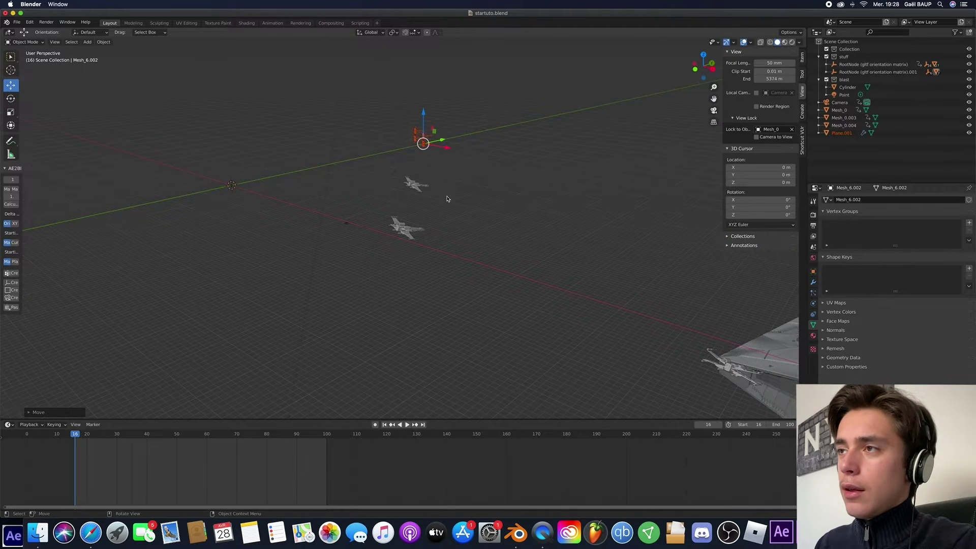
# - Place the 3D cursor at the X-wing, at about X 23 m and Y 57 m, and snap the laser plane to it
pyautogui.hscroll(8, 447, 201)
pyautogui.keyDown('ctrl'); pyautogui.scroll(3, 447, 201); pyautogui.keyUp('ctrl')
pyautogui.keyDown('ctrl'); pyautogui.scroll(4, 447, 201); pyautogui.keyUp('ctrl')
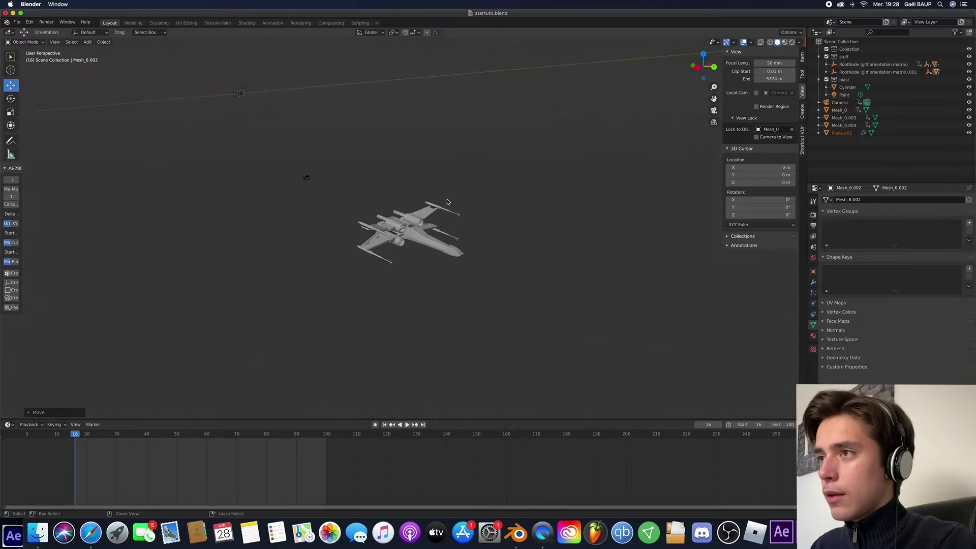
pyautogui.scroll(2, 447, 202)
pyautogui.click(10, 72)
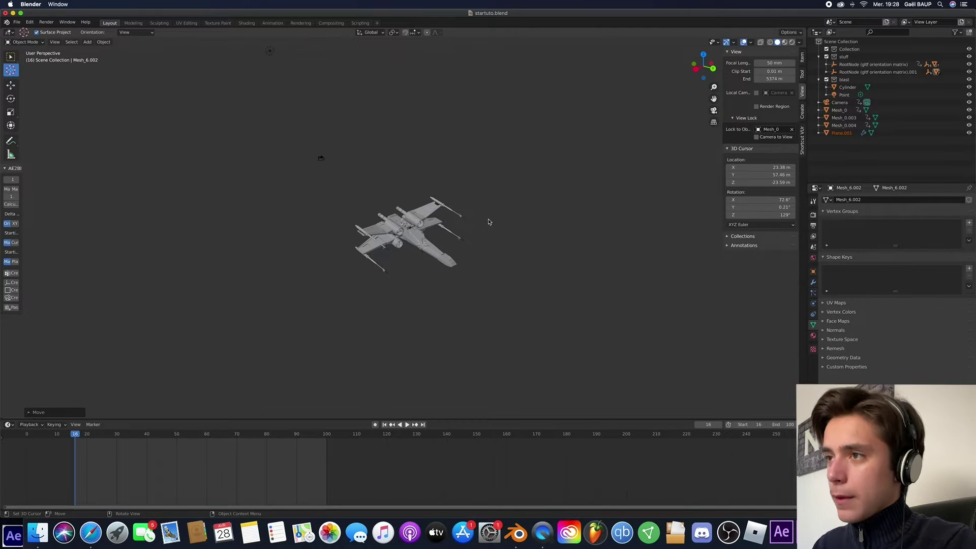
pyautogui.hotkey('shift', 's')
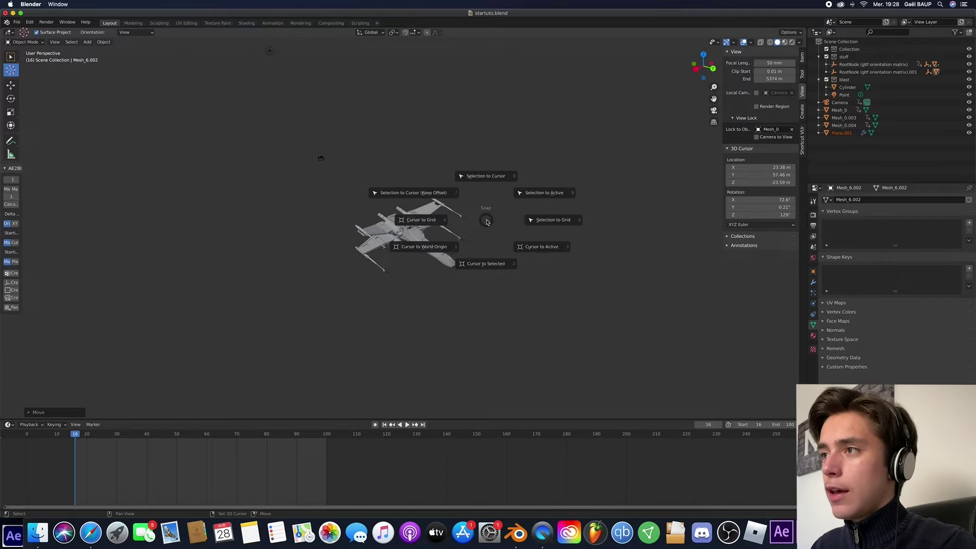
pyautogui.click(497, 175)
# - Move the laser plane along the X axis toward the X-wing's outer wing
pyautogui.hscroll(-5, 550, 230)
pyautogui.scroll(-8, 551, 231)
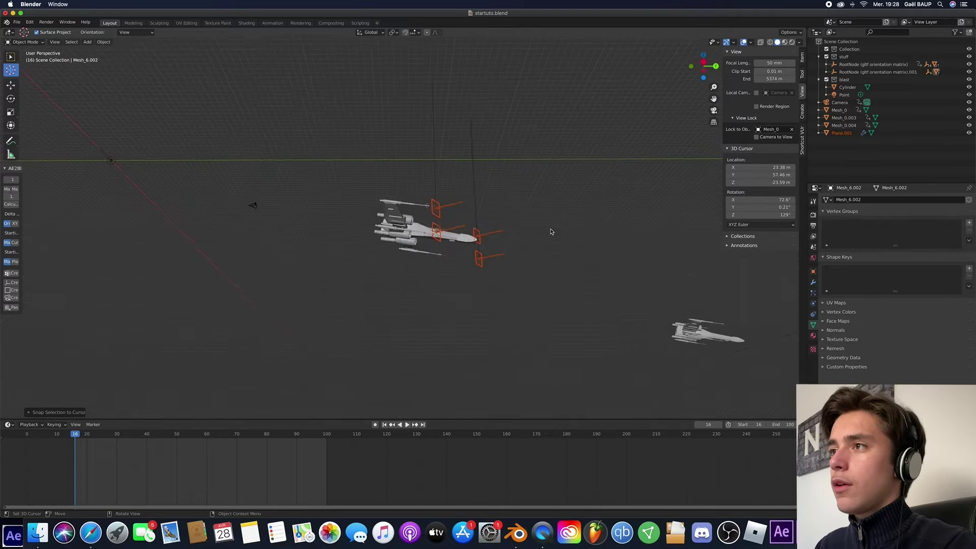
pyautogui.scroll(5, 550, 231)
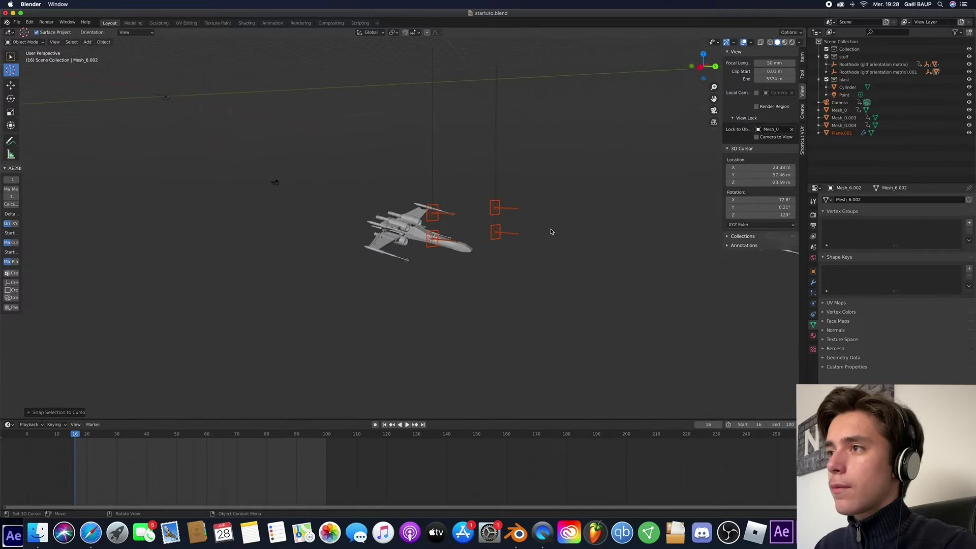
pyautogui.click(11, 85)
pyautogui.hscroll(-5, 435, 230)
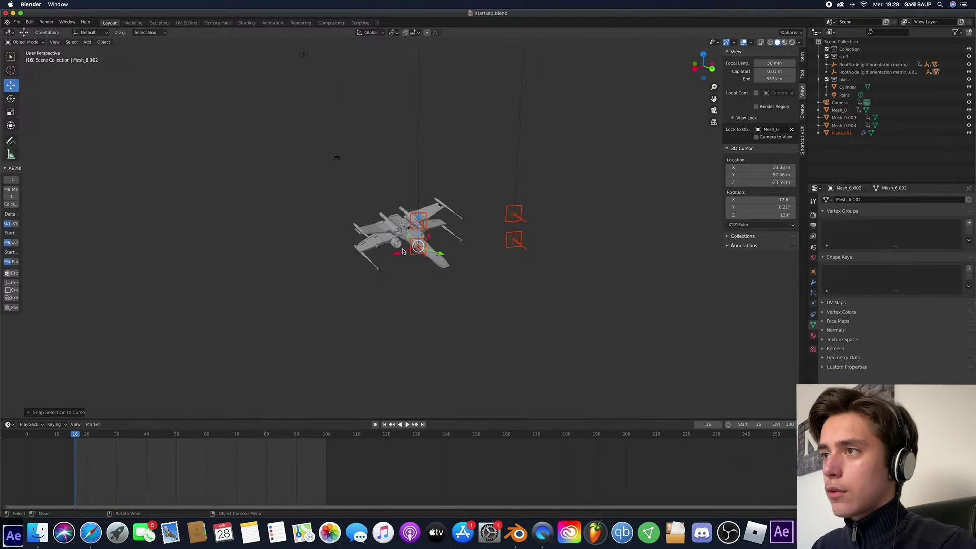
pyautogui.moveTo(401, 252); pyautogui.dragTo(338, 285)
pyautogui.hscroll(5, 400, 159)
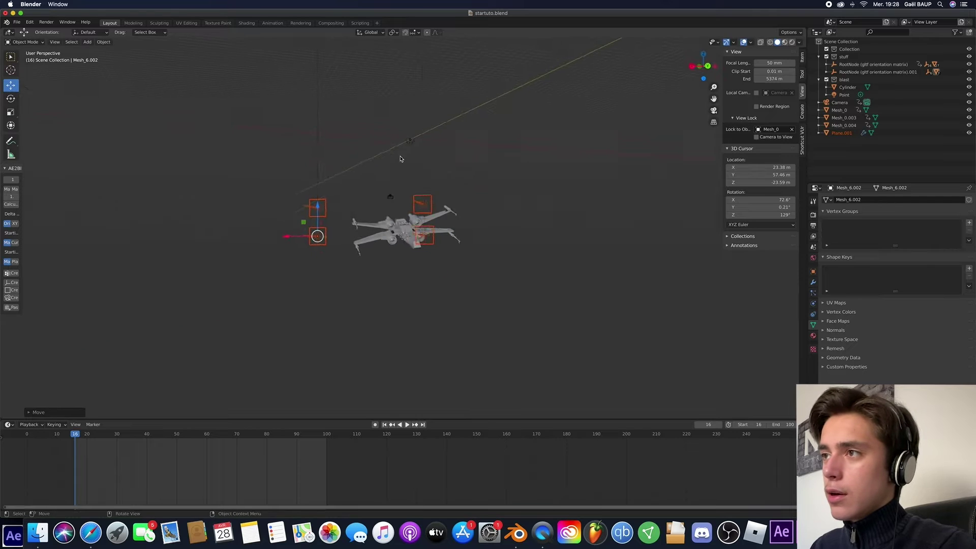
pyautogui.hscroll(-2, 400, 159)
# - Select and deselect the laser plane while examining its alignment with the X-wing's cannons from several angles
pyautogui.click(10, 99)
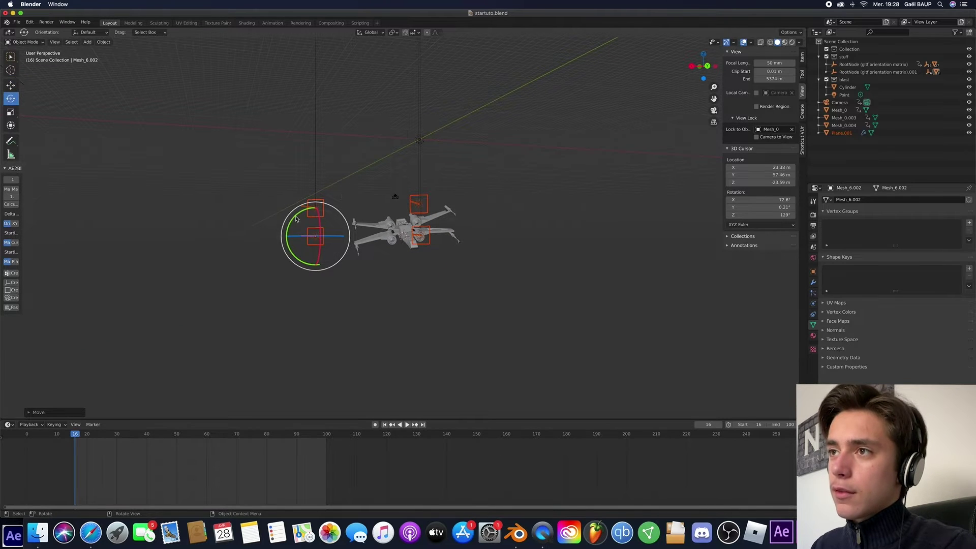
pyautogui.hscroll(-8, 486, 216)
pyautogui.hscroll(-5, 486, 215)
pyautogui.click(460, 216)
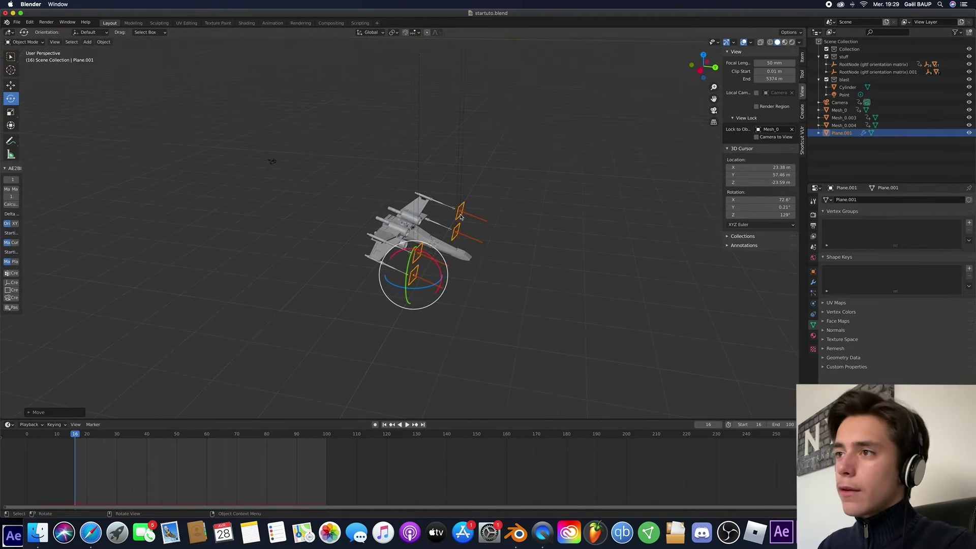
pyautogui.hscroll(-5, 534, 277)
pyautogui.click(534, 277)
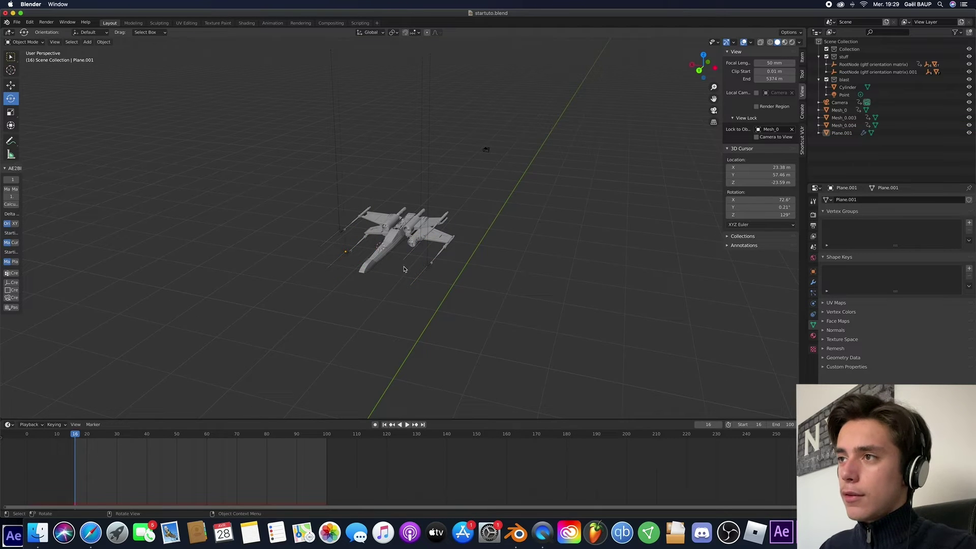
pyautogui.hscroll(-10, 453, 261)
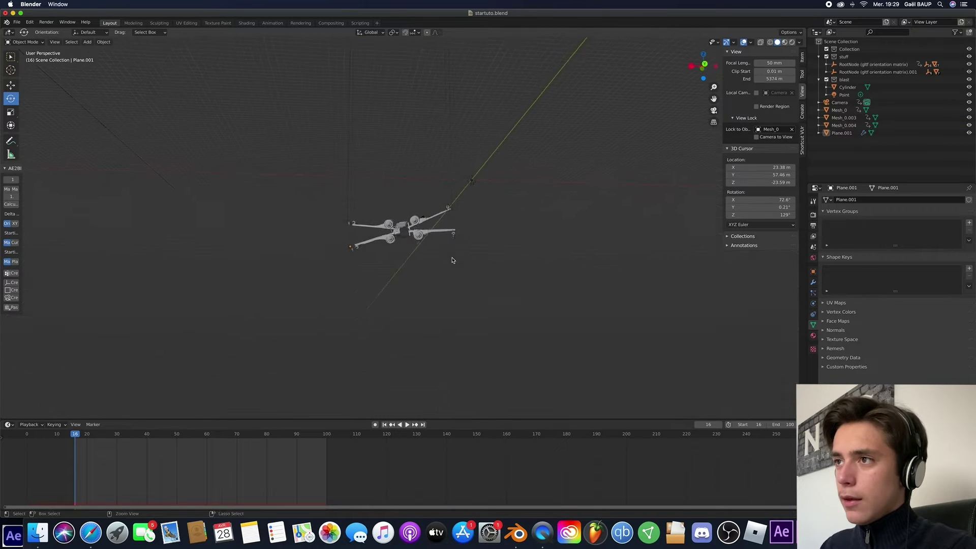
# - Duplicate the four-laser plane at the X-wing in place and hide the duplicate
pyautogui.scroll(5, 421, 226)
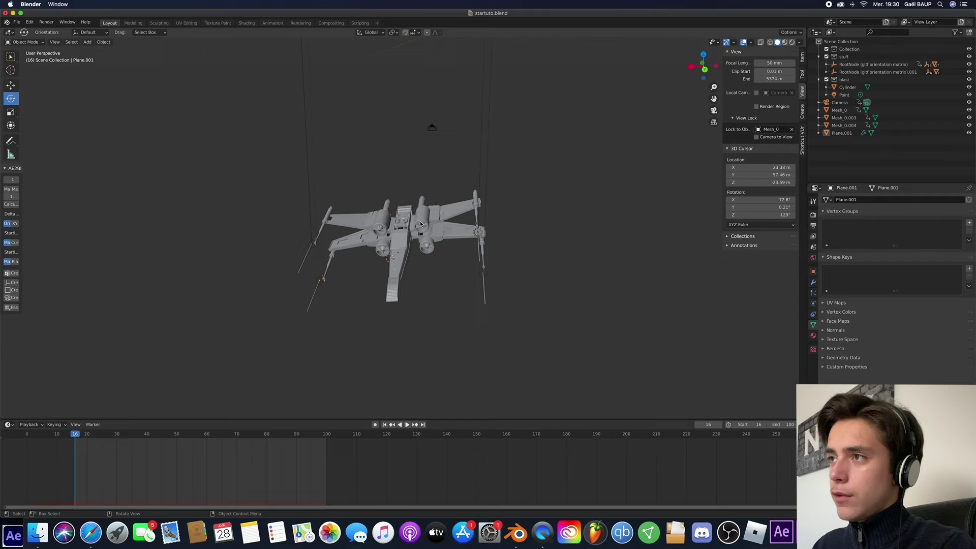
pyautogui.click(478, 252)
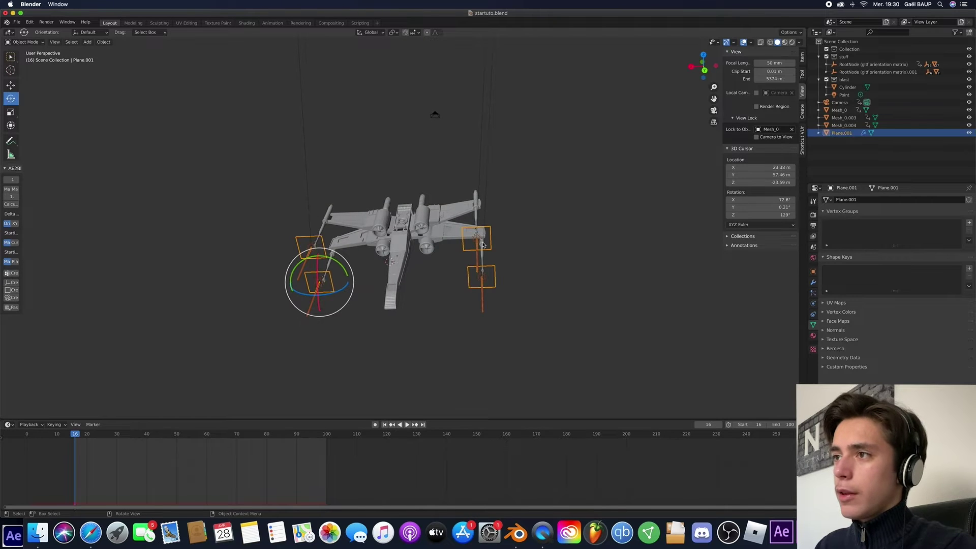
pyautogui.hscroll(-5, 472, 246)
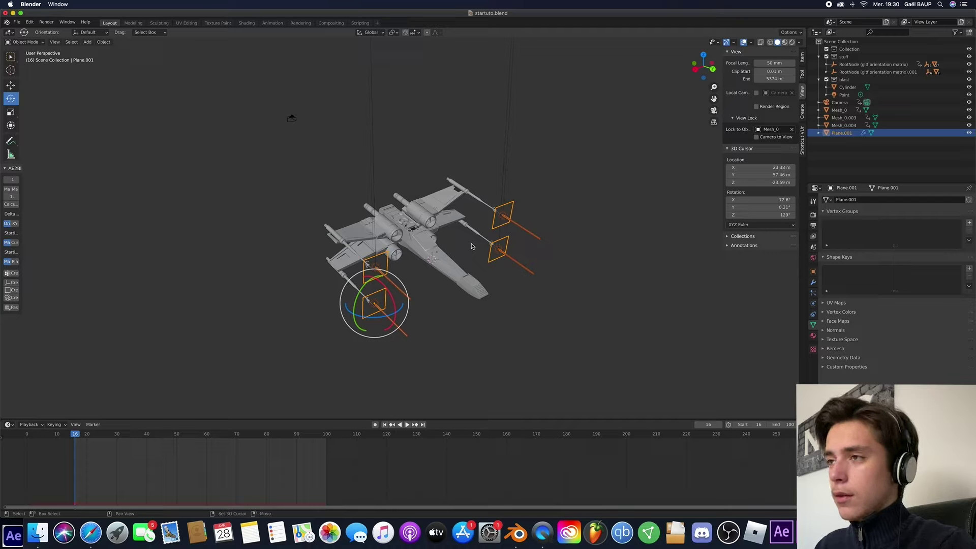
pyautogui.hotkey('shift', 'd')
pyautogui.rightClick(444, 219)
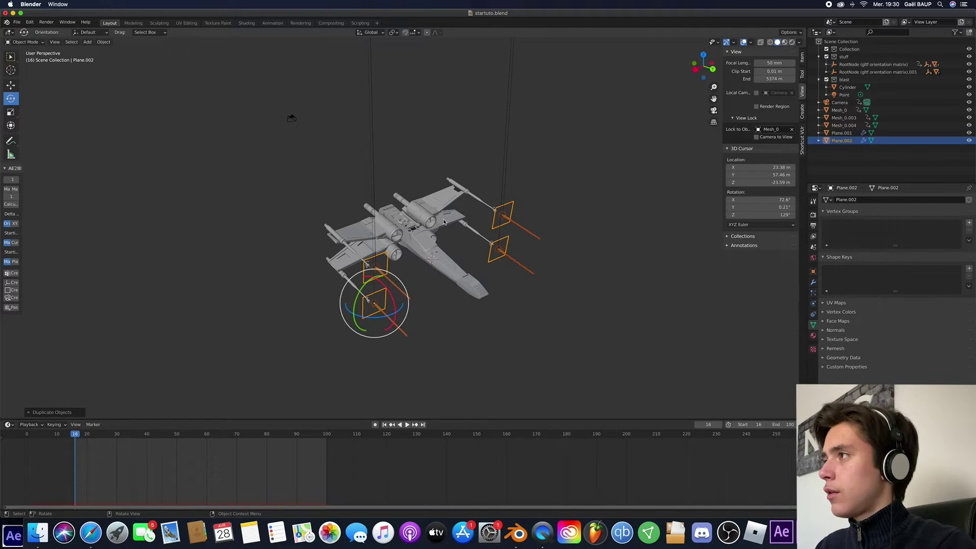
pyautogui.click(968, 140)
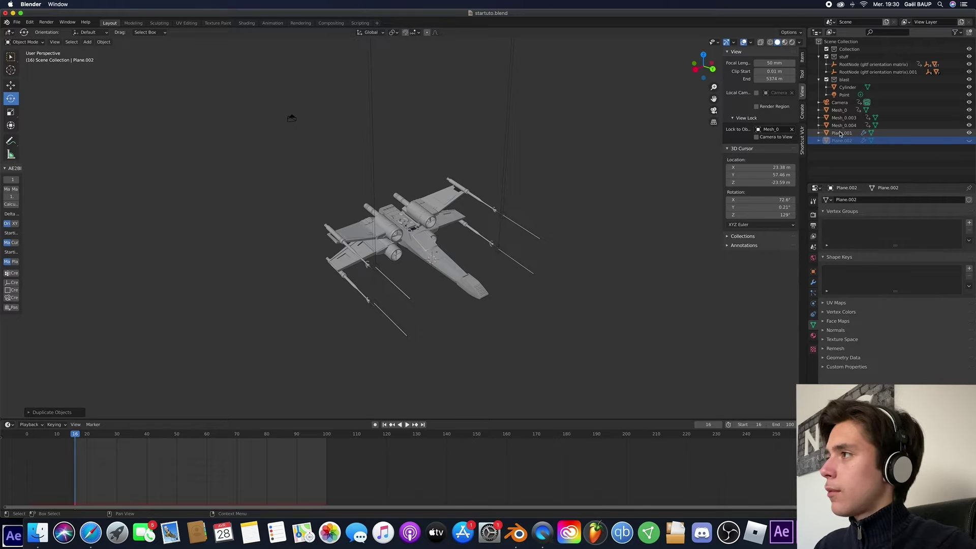
# - Parent the visible laser plane Plane.001 to the X-wing Mesh_0 using the Object option
pyautogui.click(841, 133)
pyautogui.moveTo(413, 275)
pyautogui.mouseDown(button='middle')
pyautogui.moveTo(403, 251)
pyautogui.moveTo(404, 265)
pyautogui.mouseUp(button='middle')
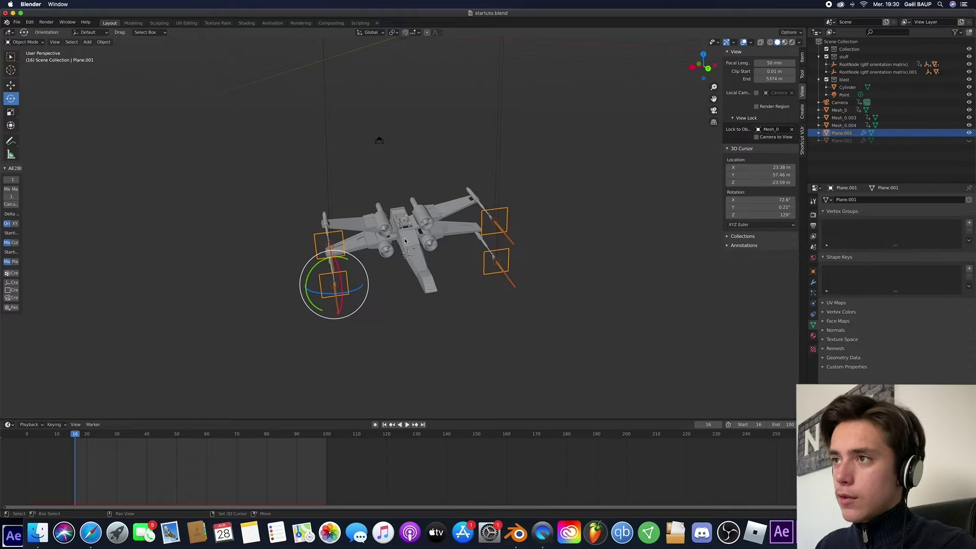
pyautogui.keyDown('shift'); pyautogui.click(405, 241); pyautogui.keyUp('shift')
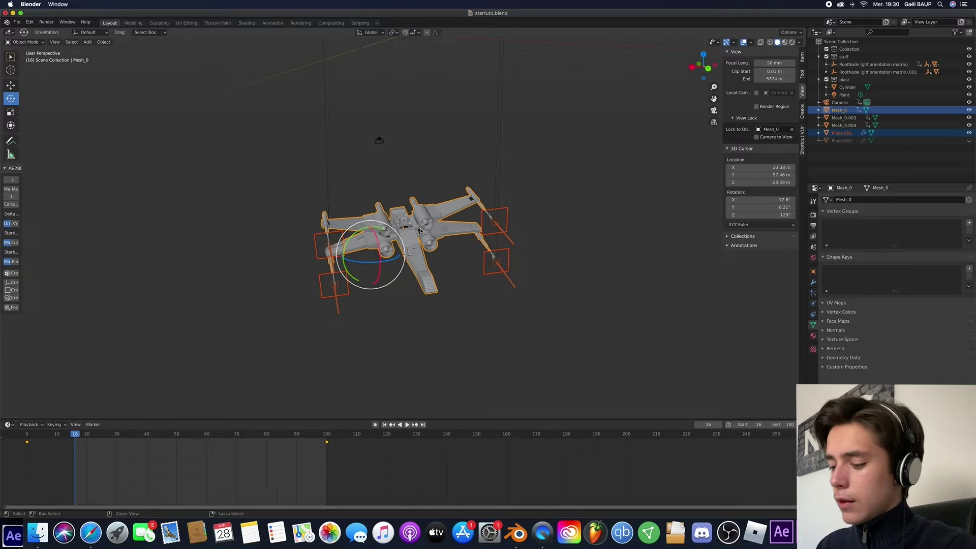
pyautogui.hotkey('ctrl', 'p')
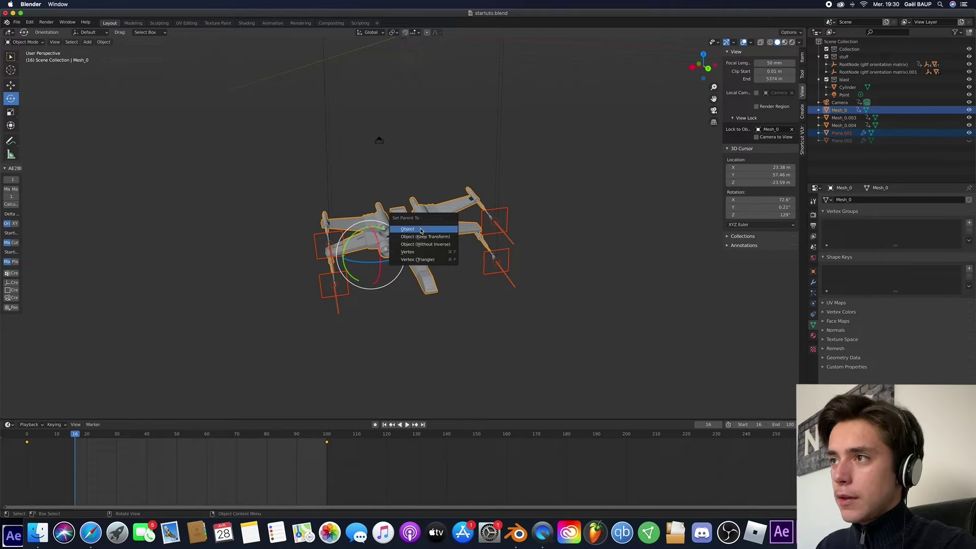
pyautogui.click(421, 229)
# - Play the animation in free view and through the camera to check the lasers' motion with the X-wing, and return to frame 16
pyautogui.press('space')
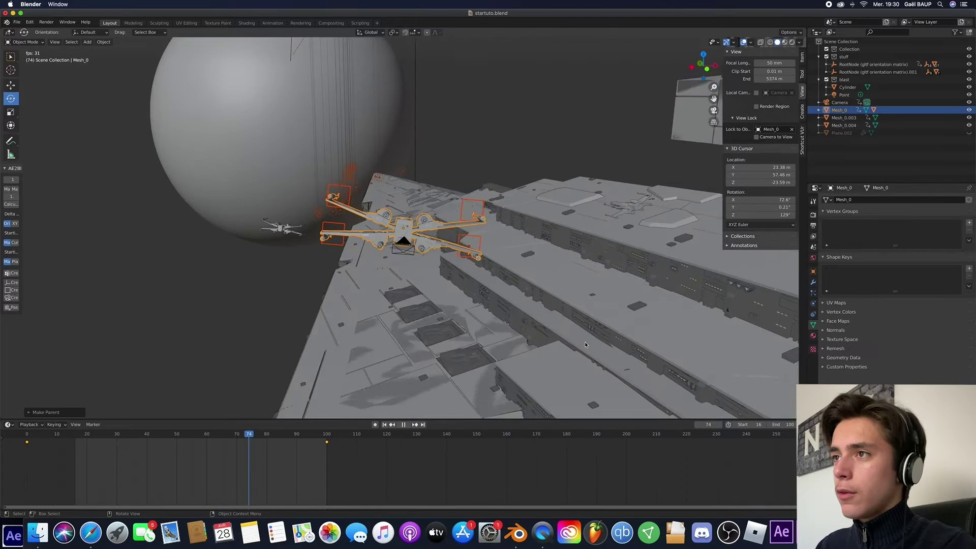
pyautogui.press('space')
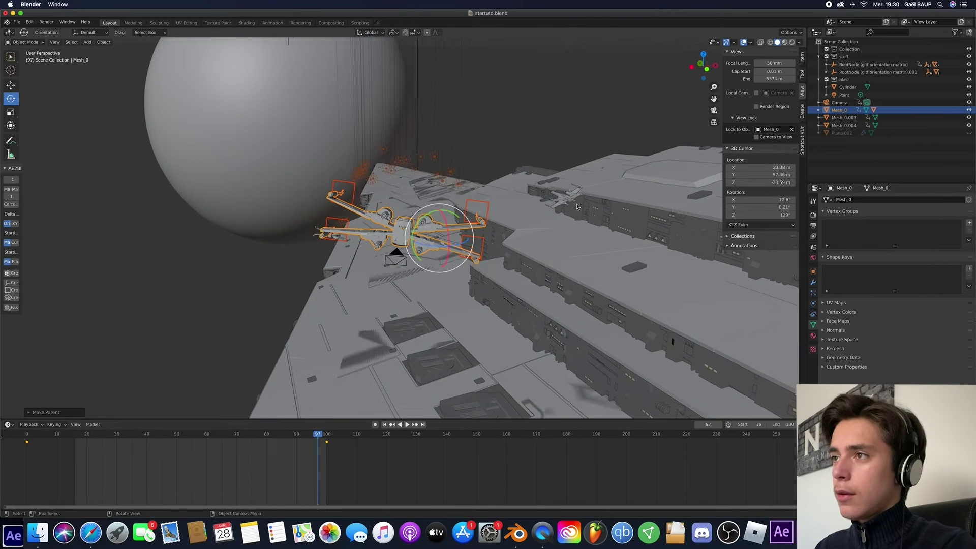
pyautogui.click(713, 110)
pyautogui.press('space')
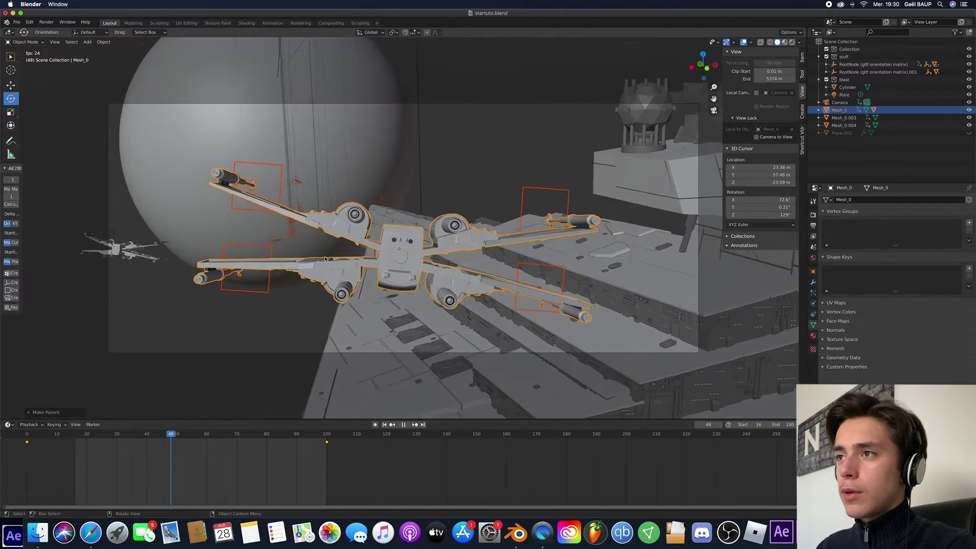
pyautogui.press('space')
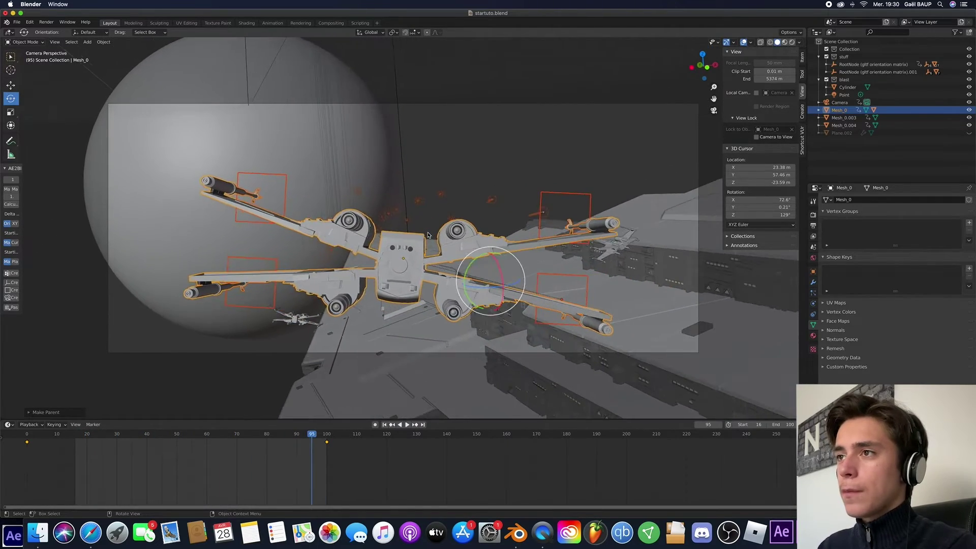
pyautogui.moveTo(315, 436); pyautogui.dragTo(78, 445)
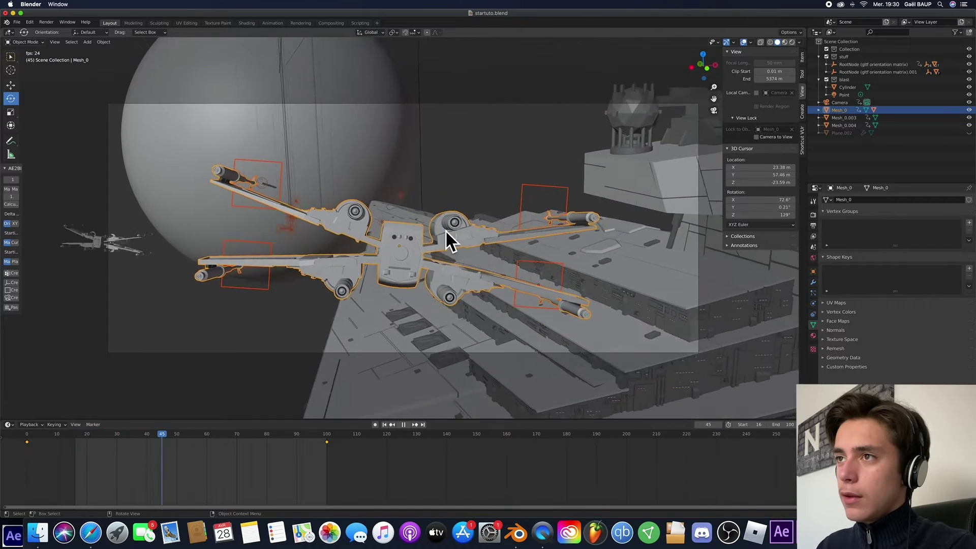
pyautogui.press('space')
pyautogui.press('space')
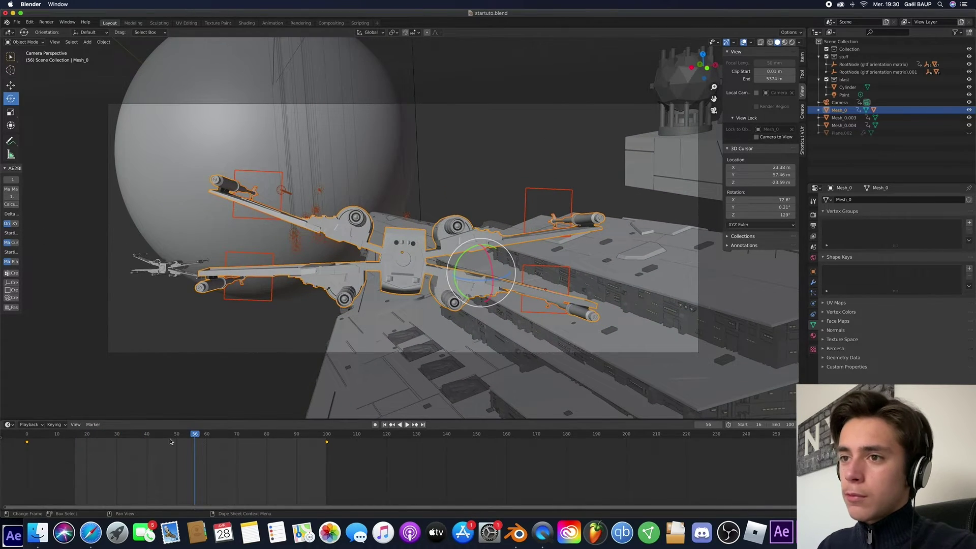
pyautogui.moveTo(195, 434); pyautogui.dragTo(76, 435)
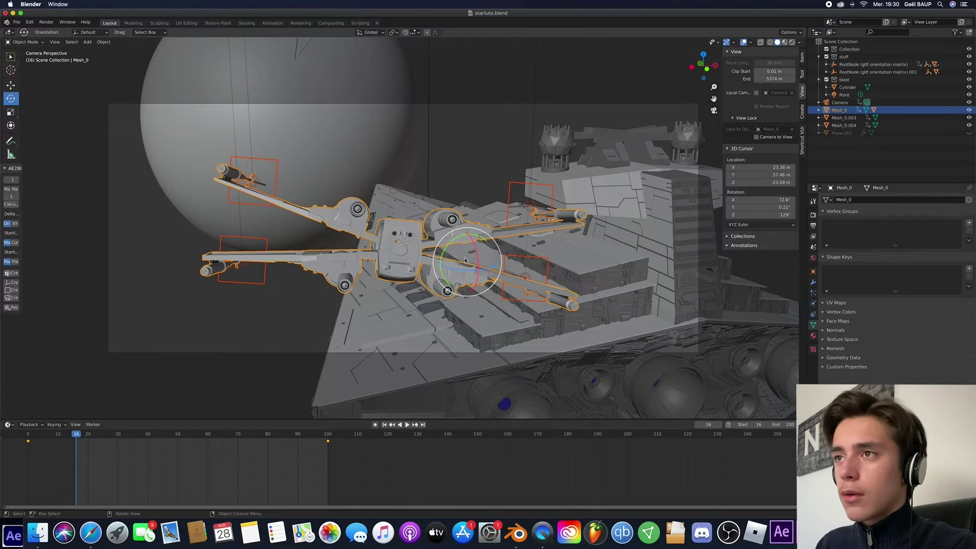
pyautogui.moveTo(465, 260); pyautogui.dragTo(463, 259)
pyautogui.press('KP_0')
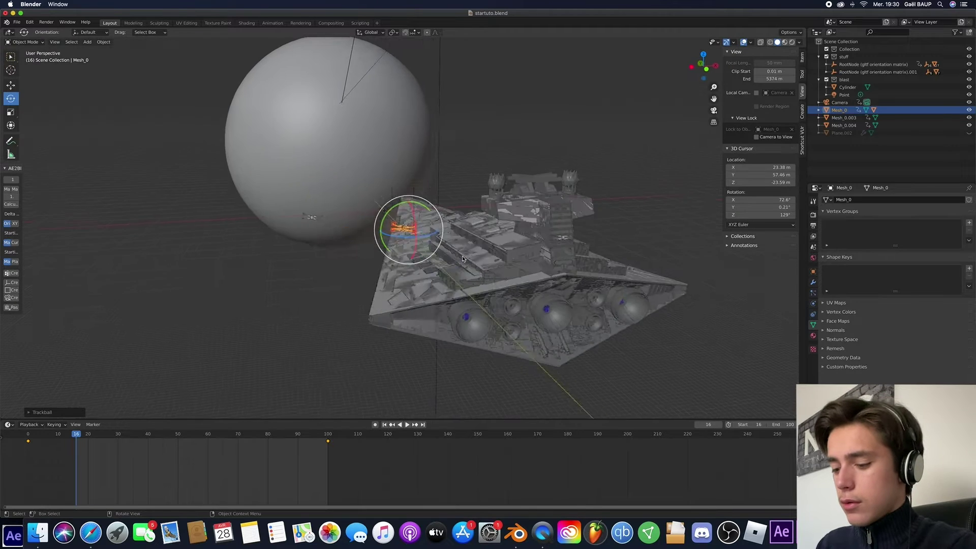
pyautogui.click(714, 111)
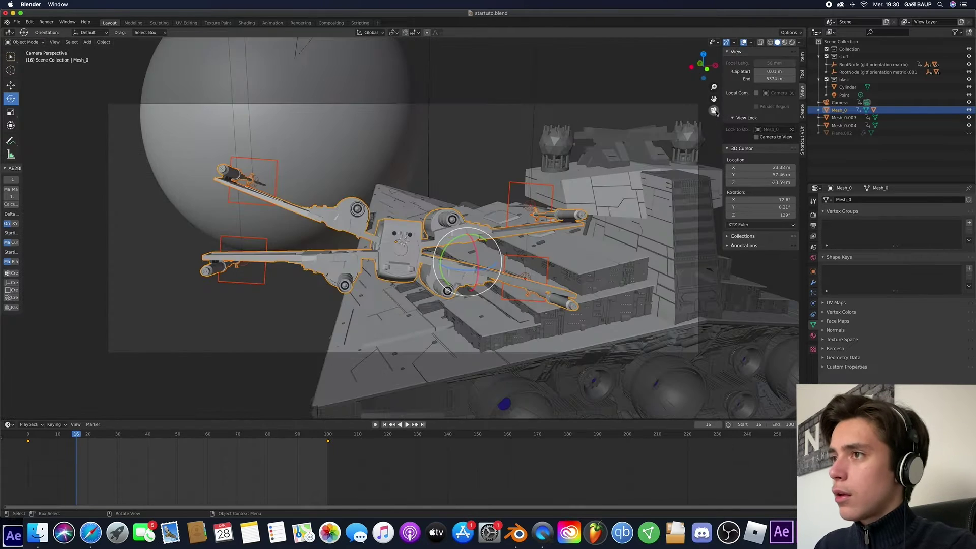
# - Rotate the laser plane slightly with a free trackball rotation, play the animation to check the firing direction, and go to frame 32
pyautogui.click(520, 185)
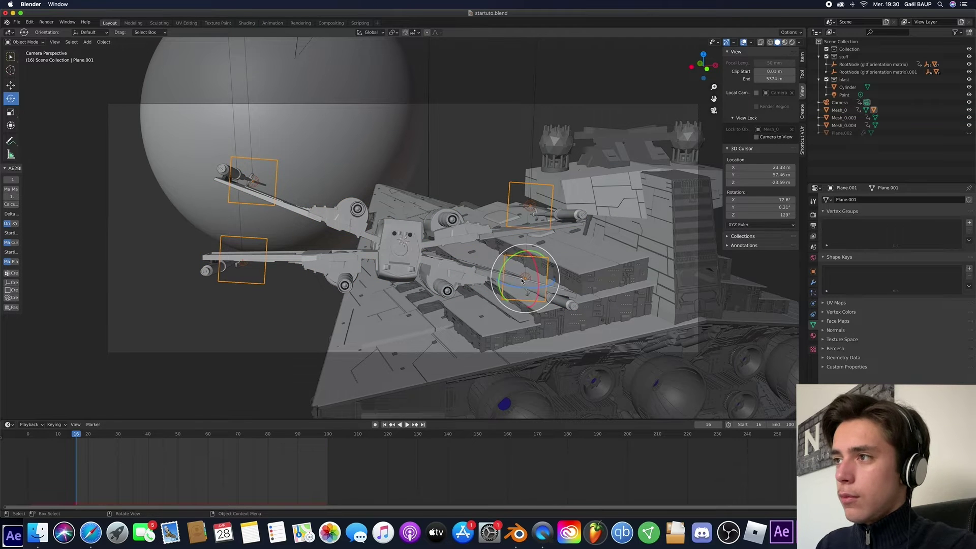
pyautogui.moveTo(522, 280); pyautogui.dragTo(525, 277)
pyautogui.press('space')
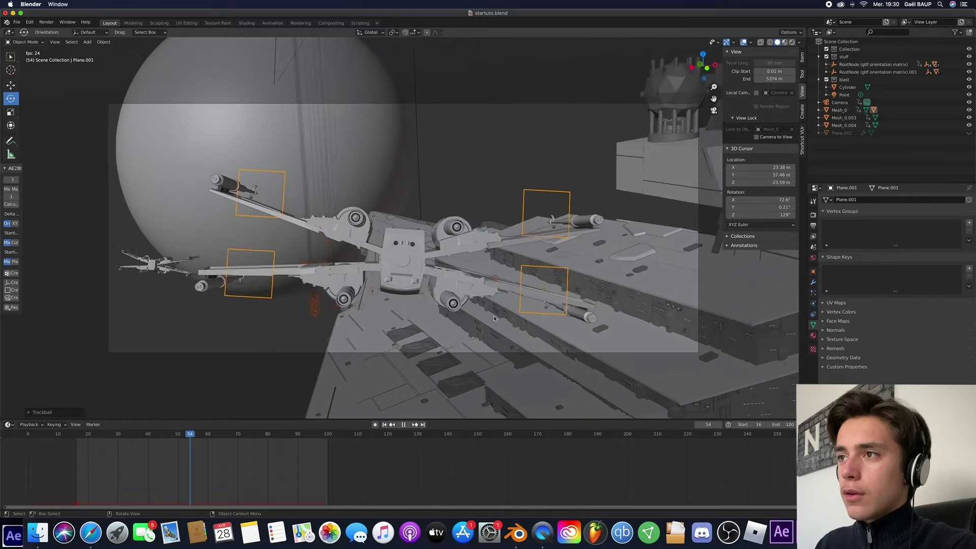
pyautogui.press('space')
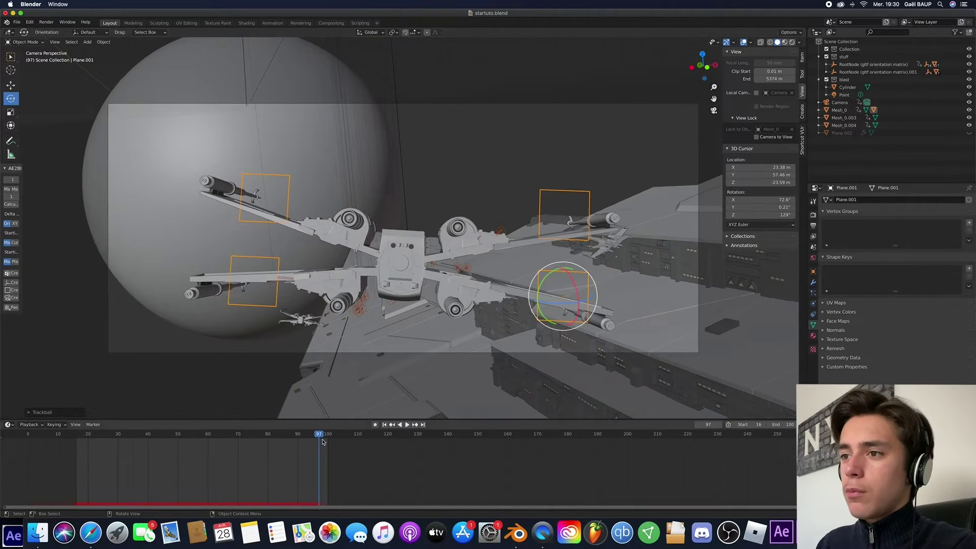
pyautogui.moveTo(319, 438); pyautogui.dragTo(124, 438)
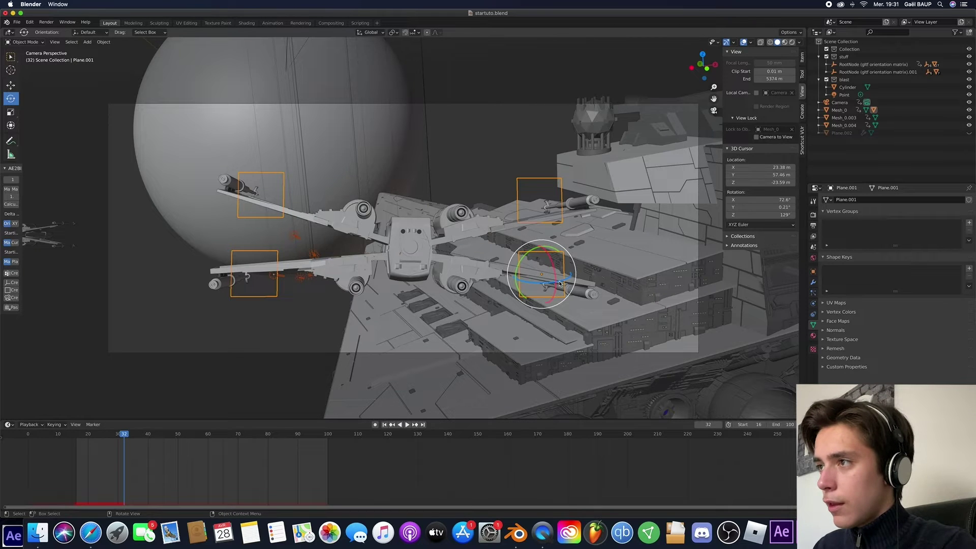
# - Rotate the laser plane slightly about the Z axis and examine its alignment with the X-wing's cannons from several angles
pyautogui.press('KP_0')
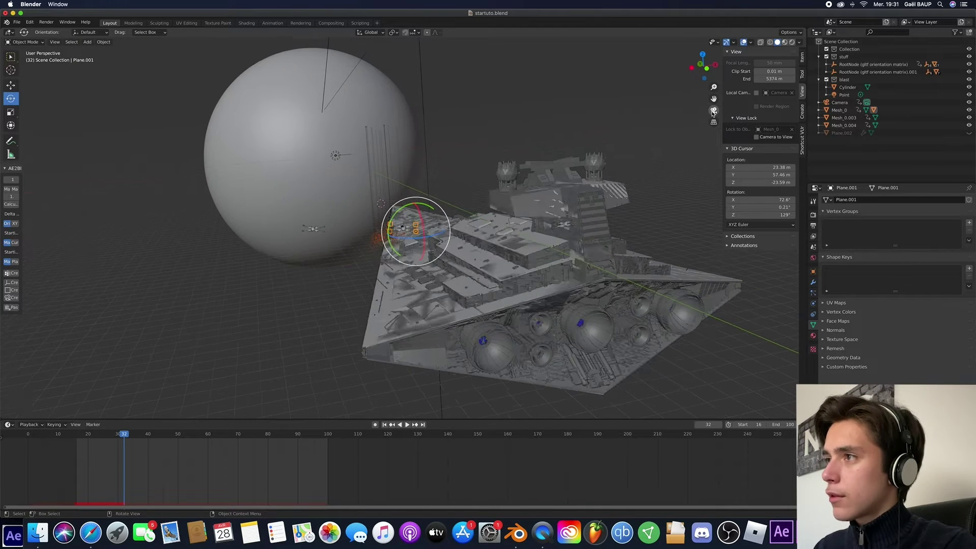
pyautogui.click(714, 110)
pyautogui.moveTo(562, 283); pyautogui.dragTo(563, 284)
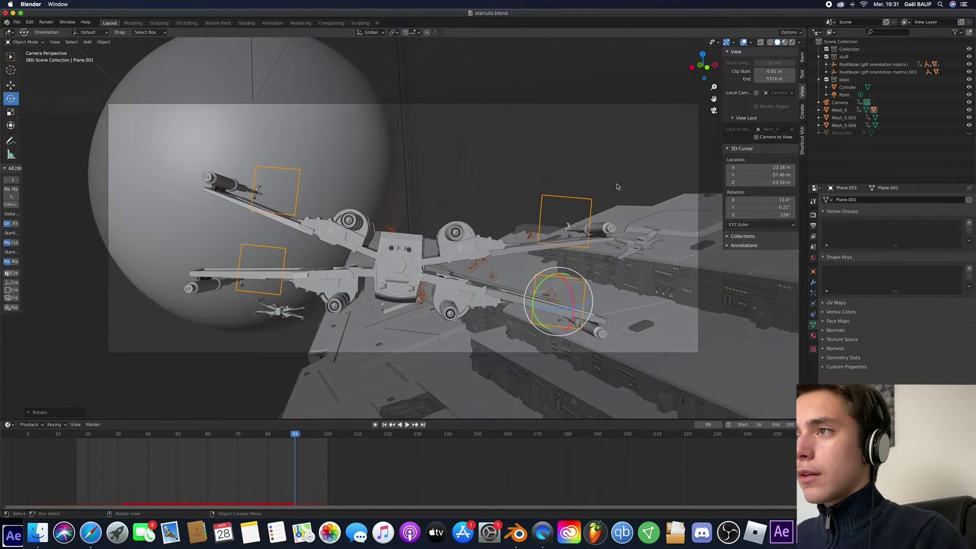
pyautogui.hscroll(10, 511, 195)
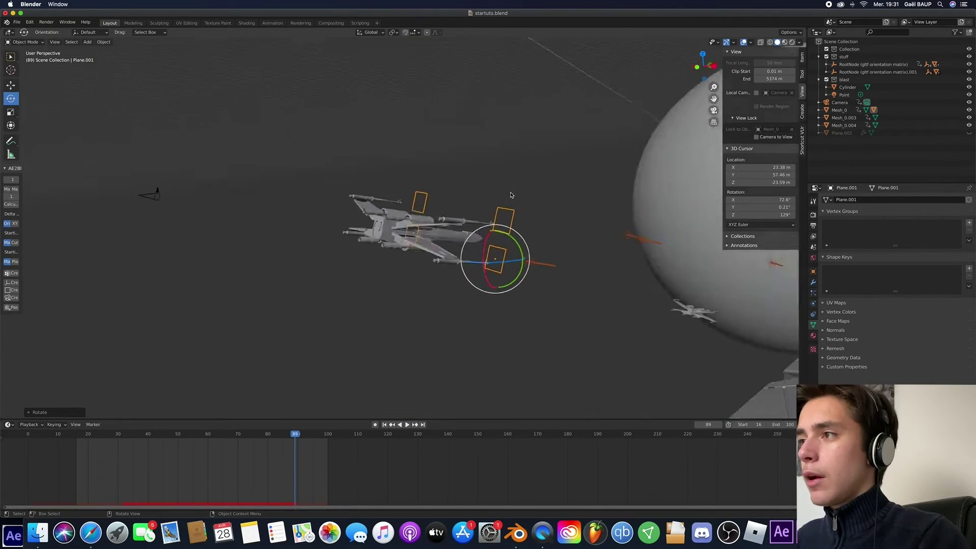
pyautogui.hscroll(-10, 511, 195)
pyautogui.hscroll(-4, 413, 277)
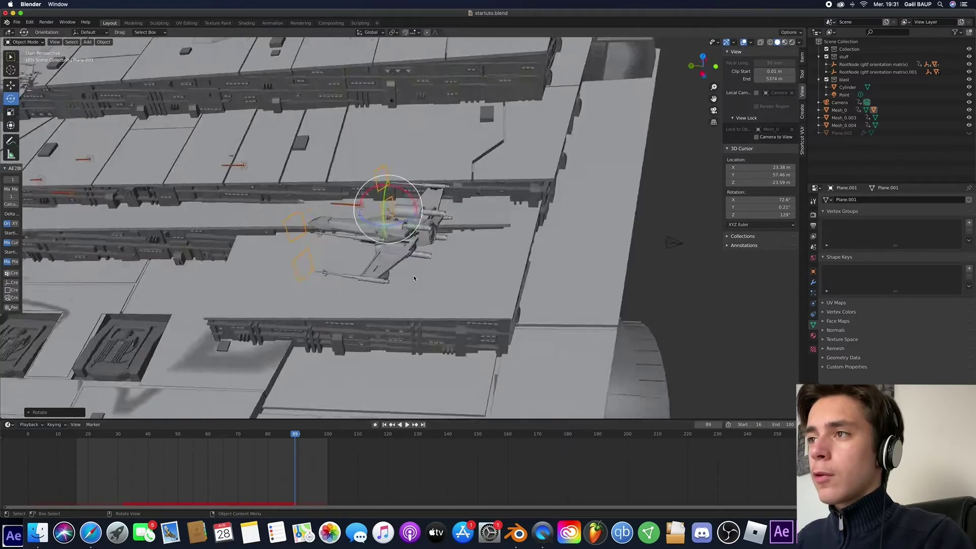
pyautogui.moveTo(413, 276); pyautogui.dragTo(438, 284, button='middle')
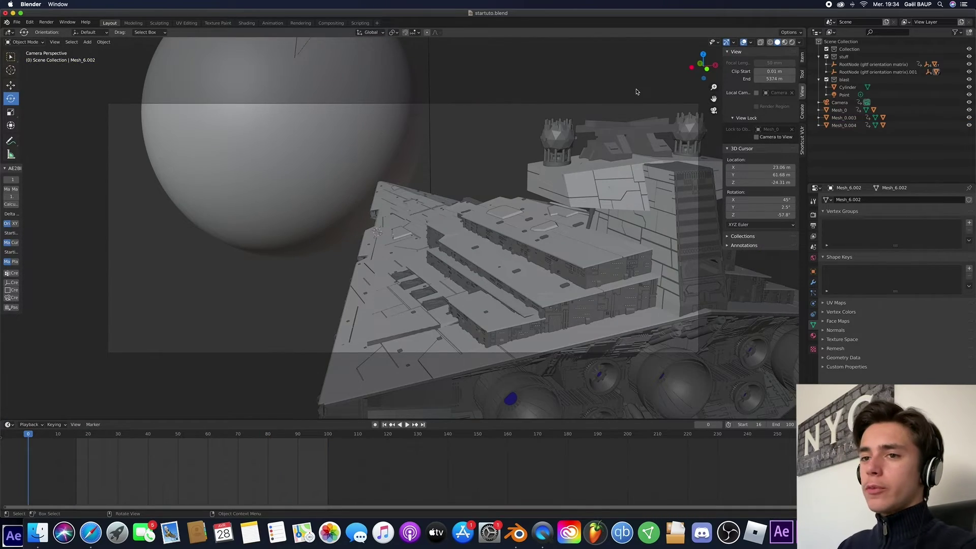
# - Play the animation through the camera repeatedly to review the laser blasts of all X-wings, and return to frame 16
pyautogui.press('space')
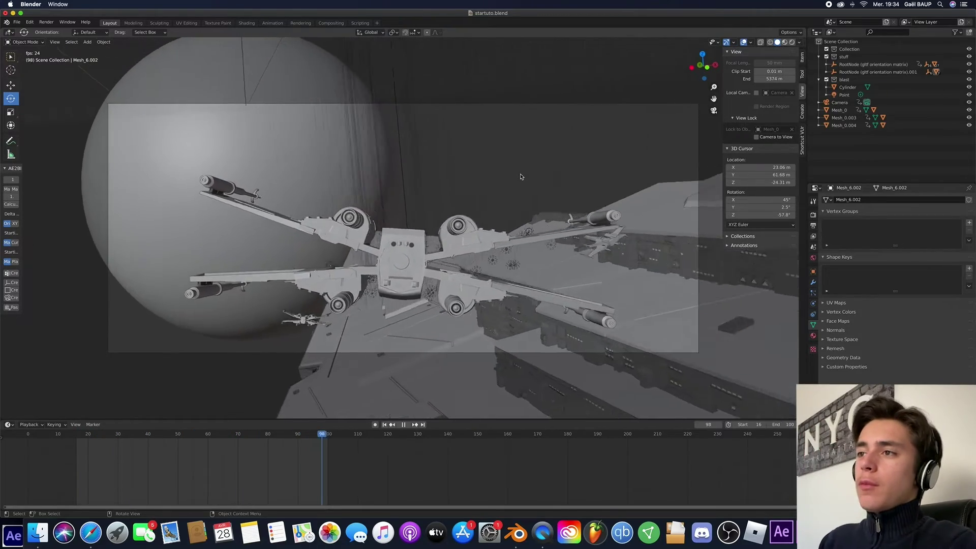
pyautogui.press('space')
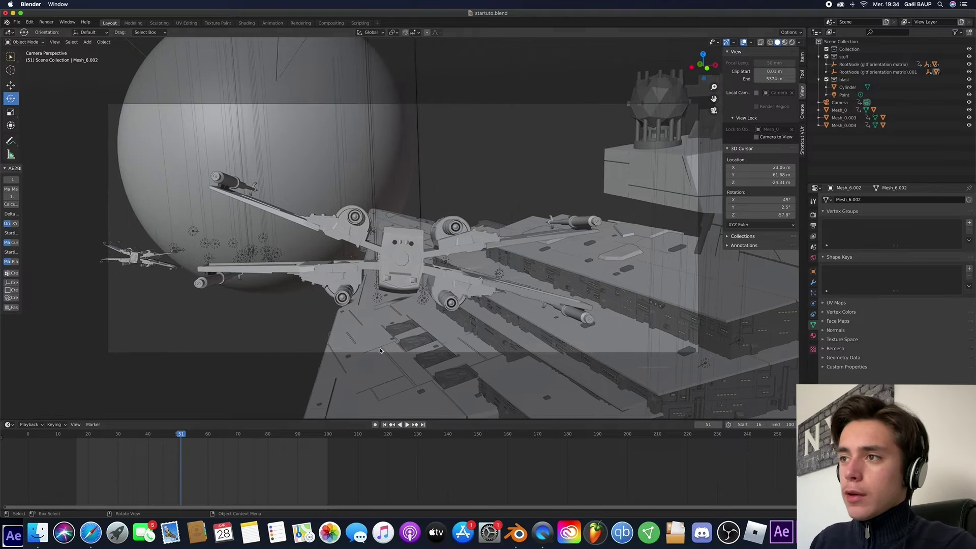
pyautogui.press('space')
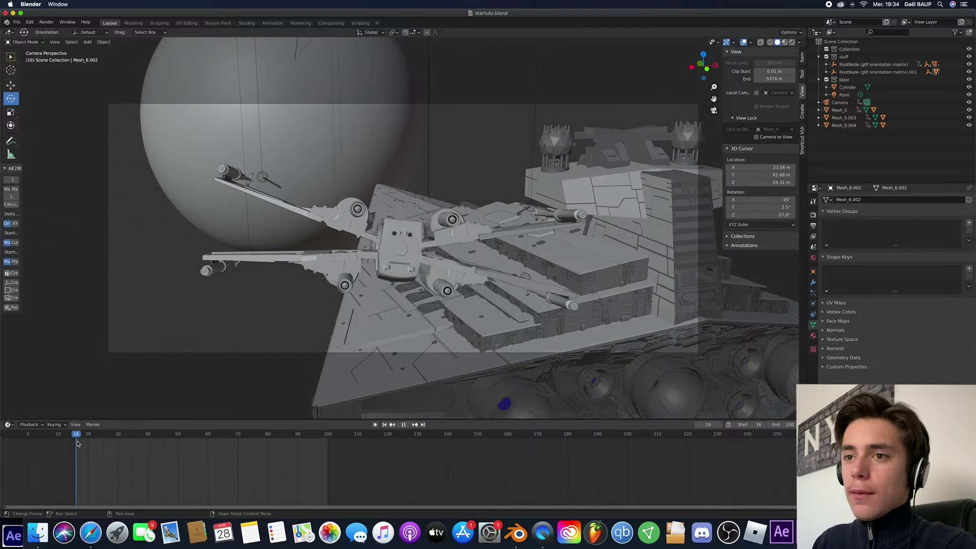
pyautogui.press('space')
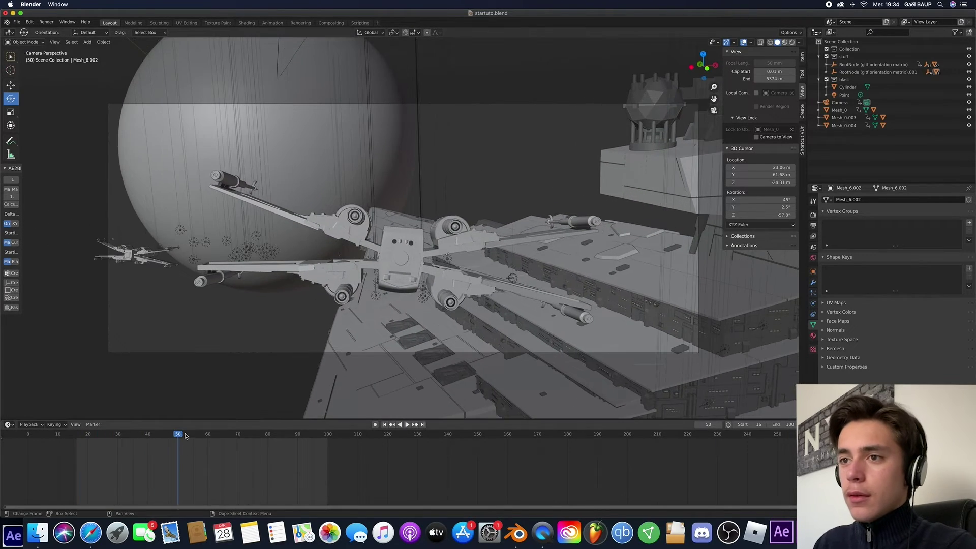
pyautogui.click(125, 440)
pyautogui.moveTo(125, 440); pyautogui.dragTo(76, 440)
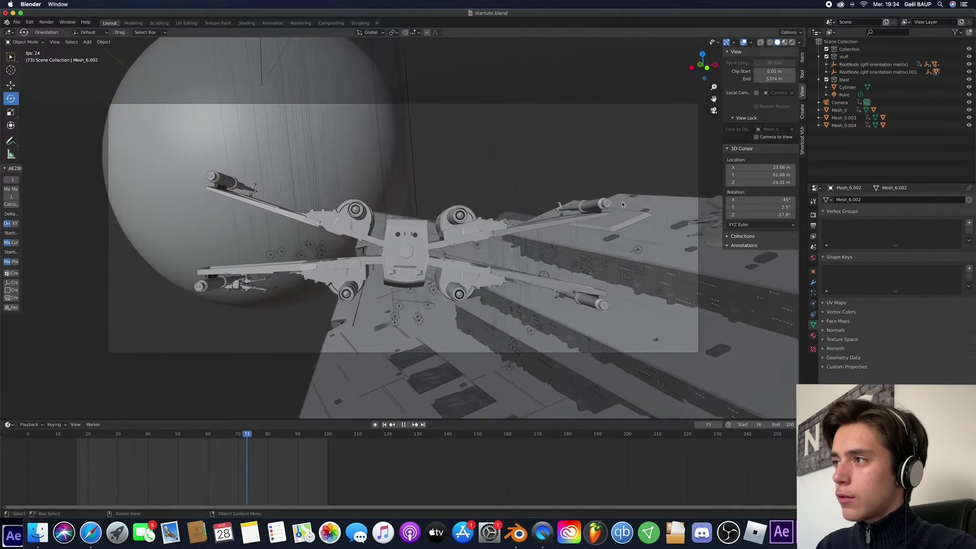
pyautogui.press('space')
pyautogui.moveTo(301, 440); pyautogui.dragTo(77, 452)
# - Select the laser plane Plane.001 parented to the X-wing Mesh_0 and open its particle settings
pyautogui.press('KP_0')
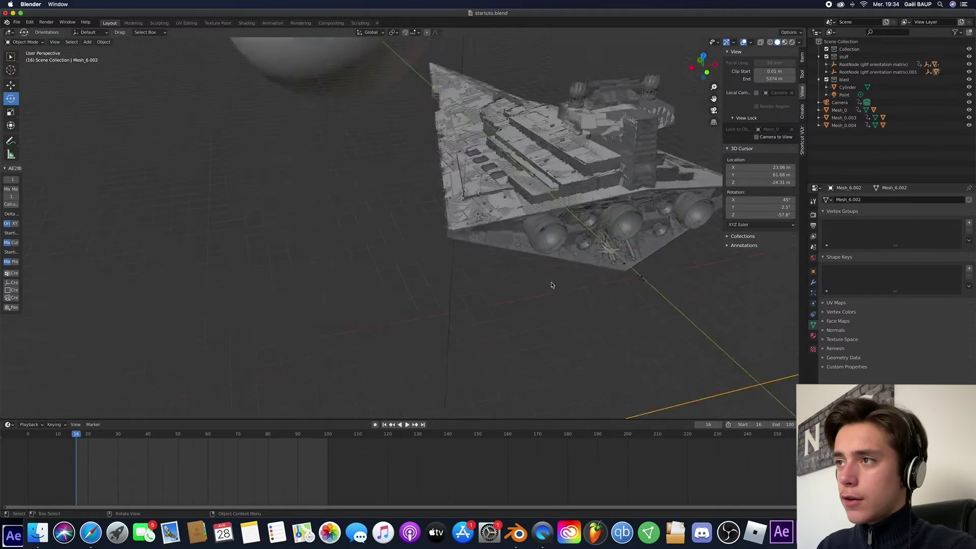
pyautogui.scroll(-5, 551, 285)
pyautogui.scroll(8, 551, 283)
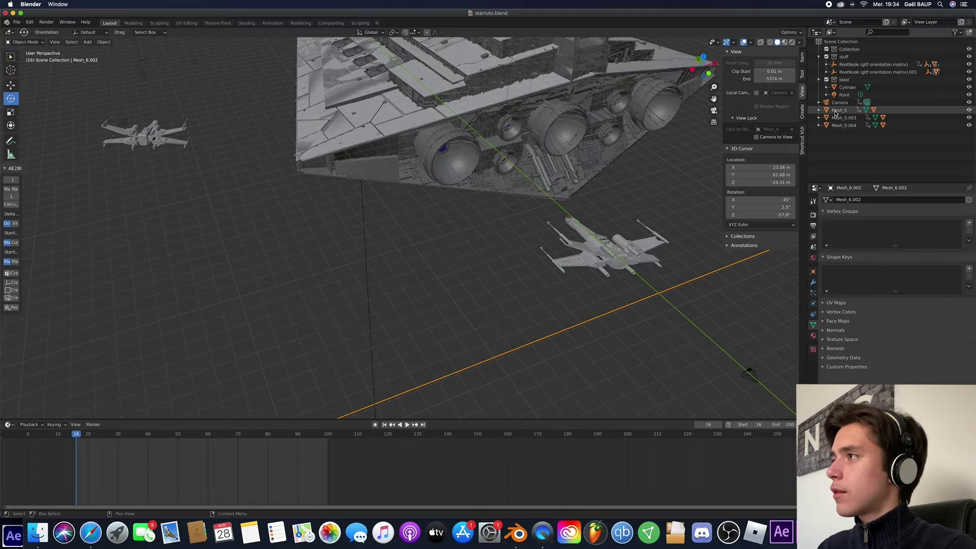
pyautogui.click(545, 222)
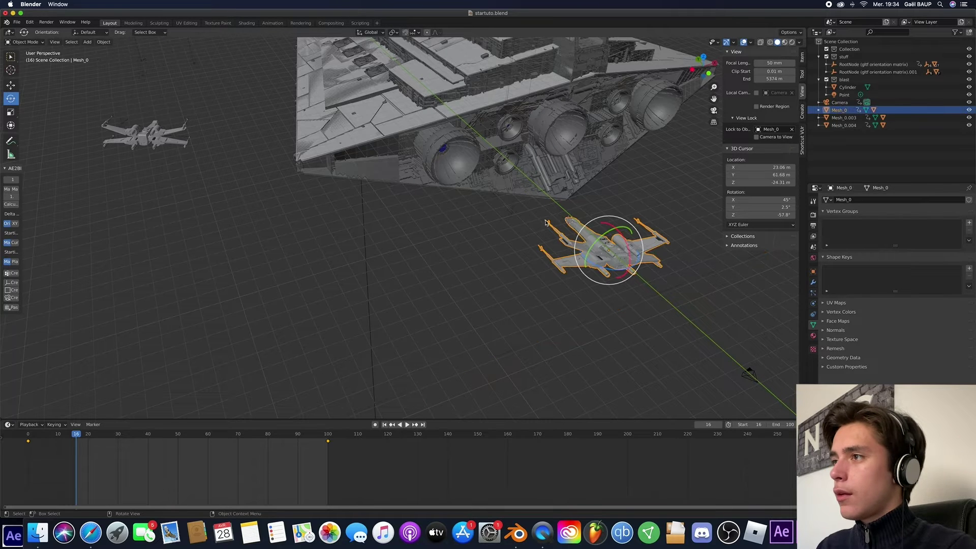
pyautogui.click(819, 110)
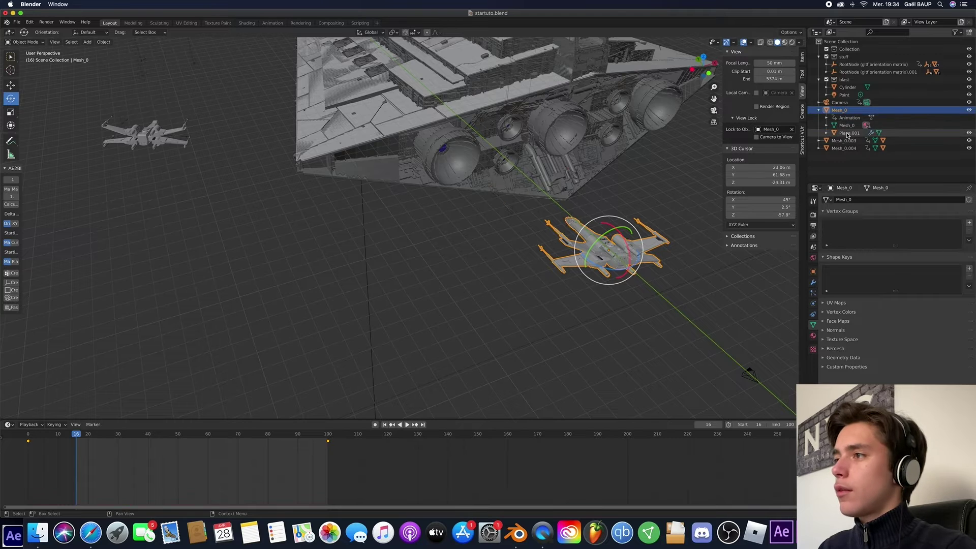
pyautogui.click(848, 133)
pyautogui.click(813, 293)
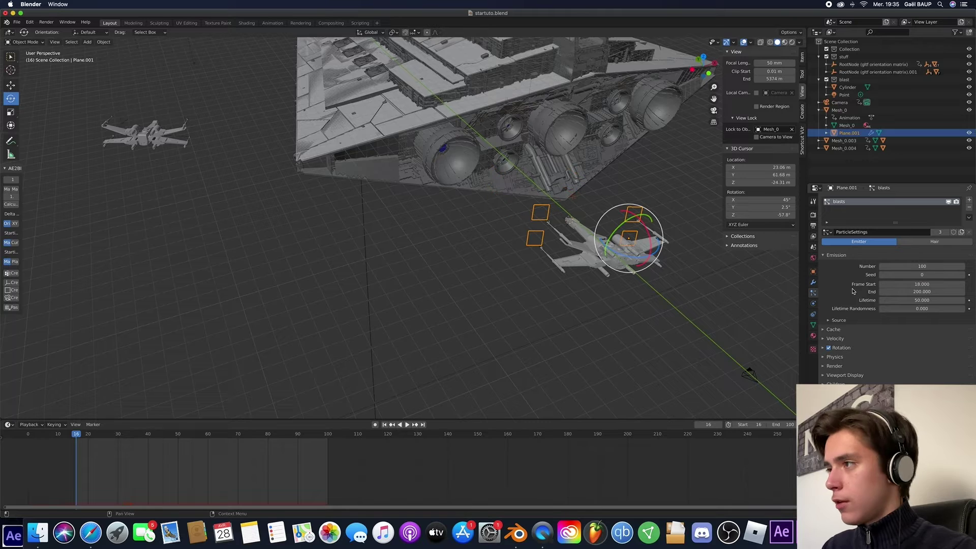
# - Play the animation through the camera to check when the lasers start firing, and go back to frame 20
pyautogui.click(713, 111)
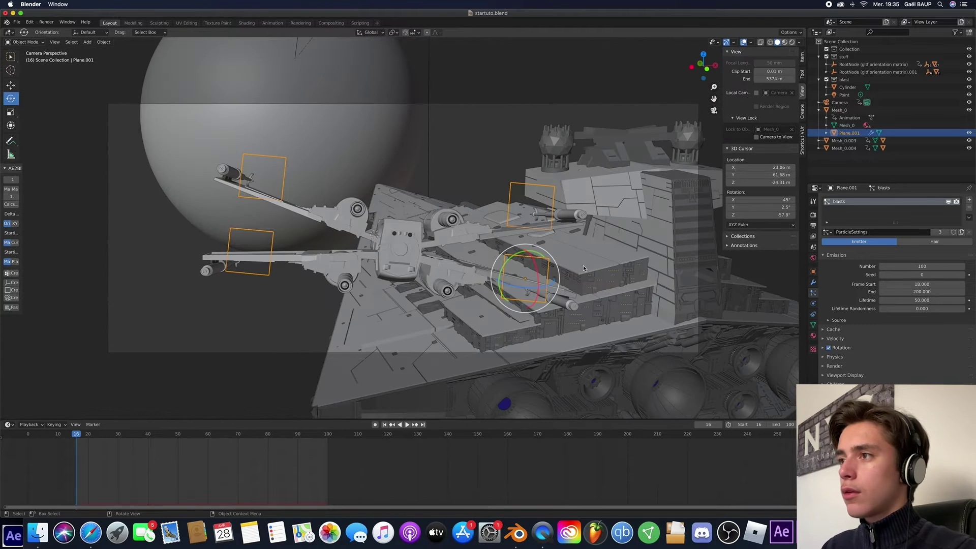
pyautogui.click(513, 108)
pyautogui.press('space')
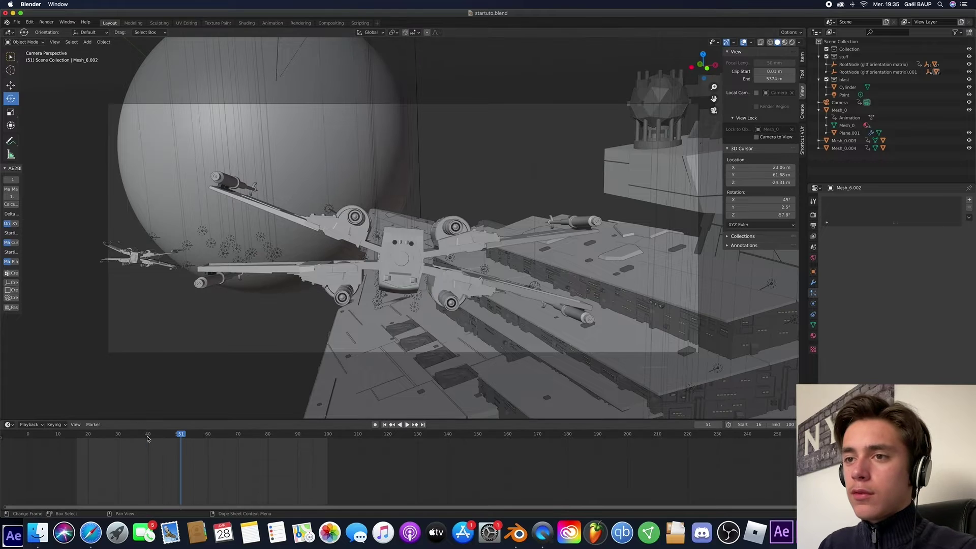
pyautogui.moveTo(148, 437); pyautogui.dragTo(58, 449)
pyautogui.click(88, 437)
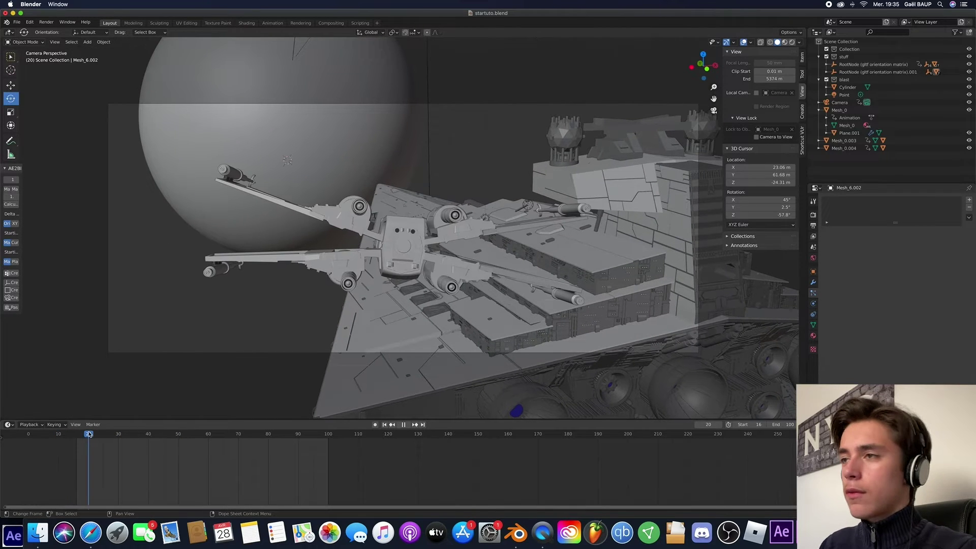
# - Set the emission Frame Start of Plane.001's blasts particles to 30 and replay the animation through the camera to check the firing timing
pyautogui.click(847, 133)
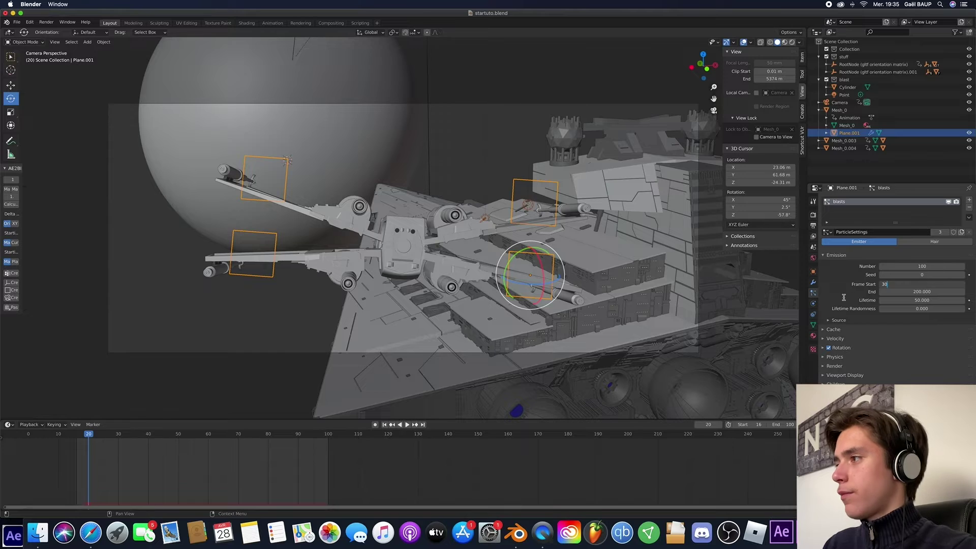
pyautogui.hotkey('shift', 'ctrl', 'space')
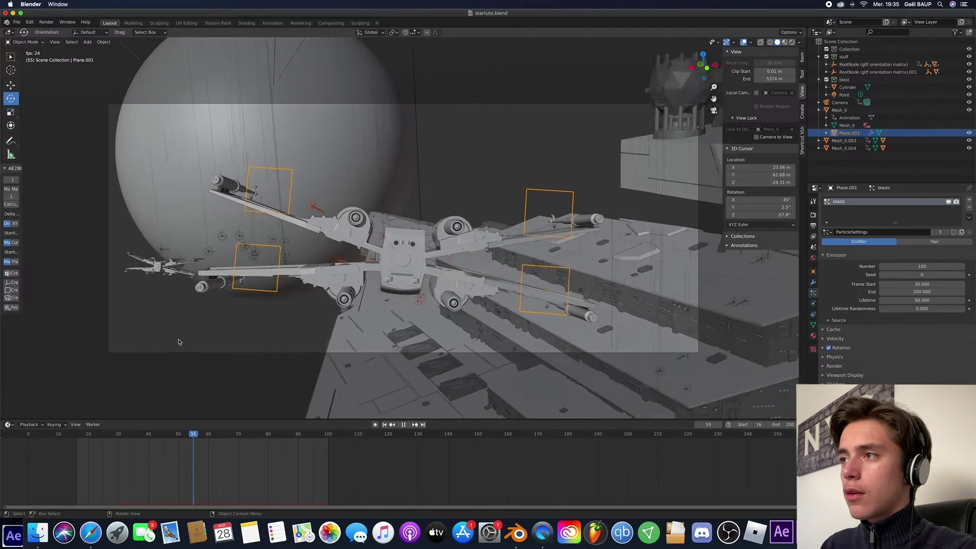
pyautogui.press('space')
pyautogui.click(522, 189)
pyautogui.press('space')
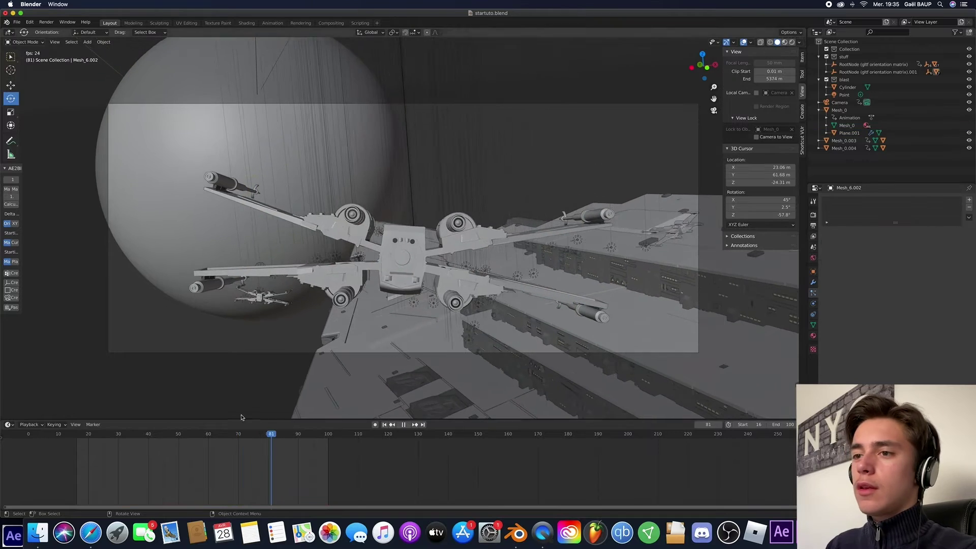
pyautogui.press('space')
pyautogui.moveTo(223, 439); pyautogui.dragTo(77, 437)
pyautogui.press('space')
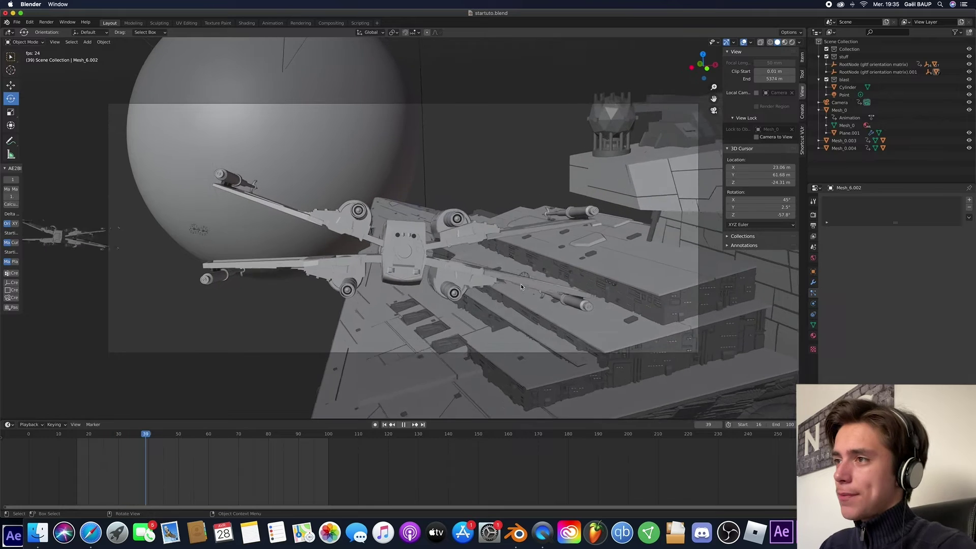
pyautogui.press('space')
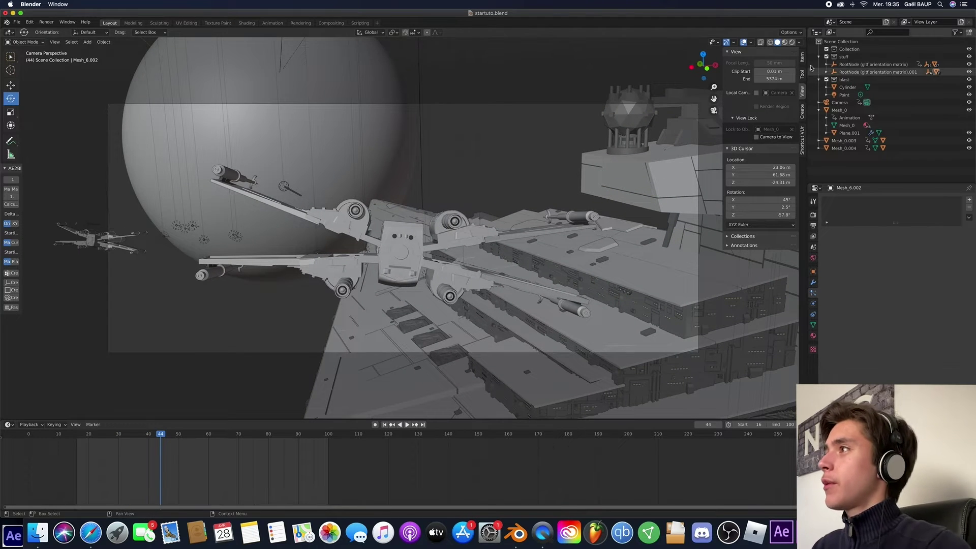
# - Switch the viewport to Material Preview shading lit by the scene lights and scene world, viewed through the camera
pyautogui.click(785, 43)
pyautogui.moveTo(637, 258)
pyautogui.mouseDown(button='middle')
pyautogui.moveTo(627, 253)
pyautogui.moveTo(670, 263)
pyautogui.moveTo(672, 250)
pyautogui.mouseUp(button='middle')
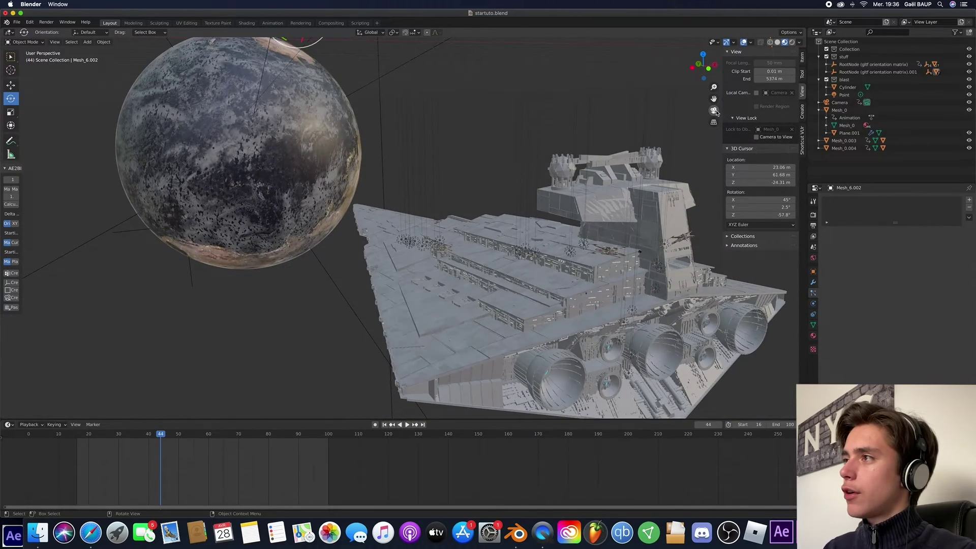
pyautogui.click(714, 111)
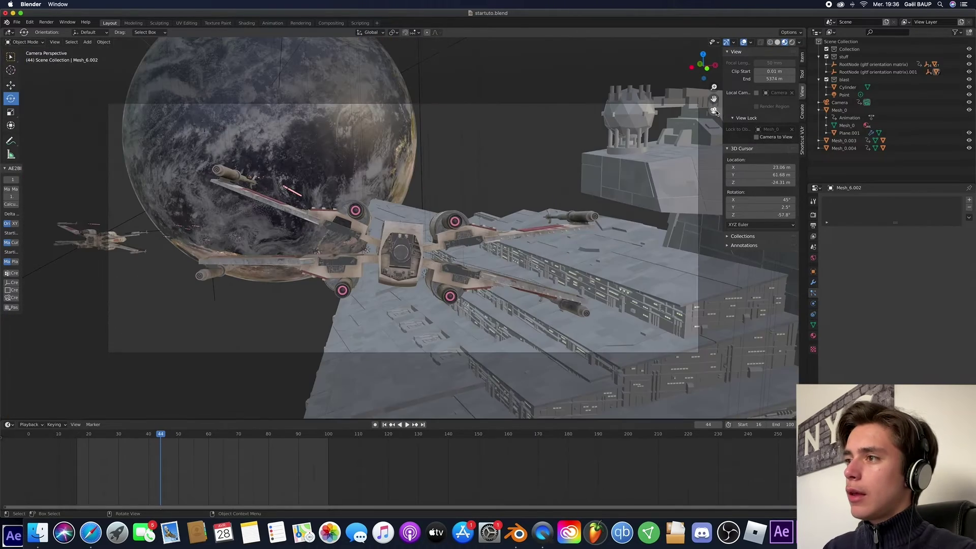
pyautogui.click(814, 215)
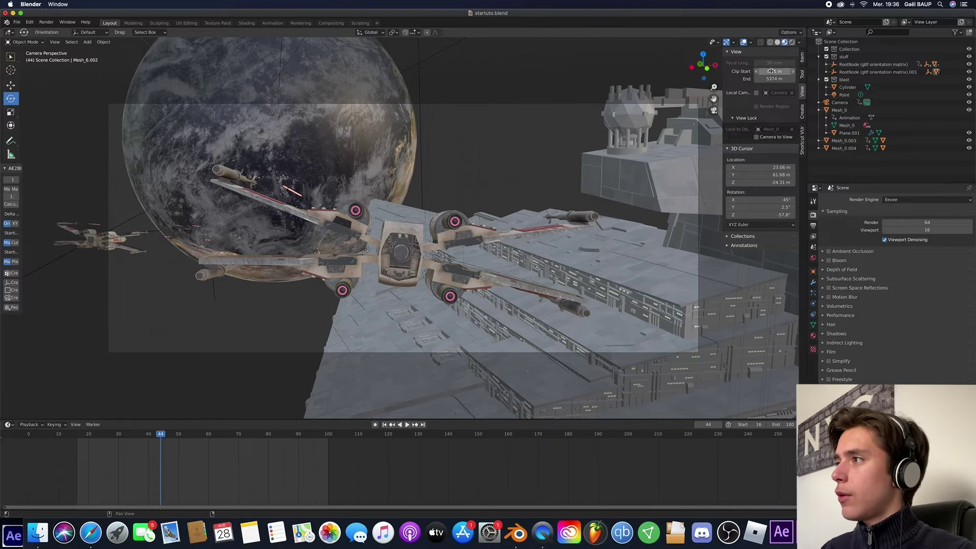
pyautogui.click(799, 43)
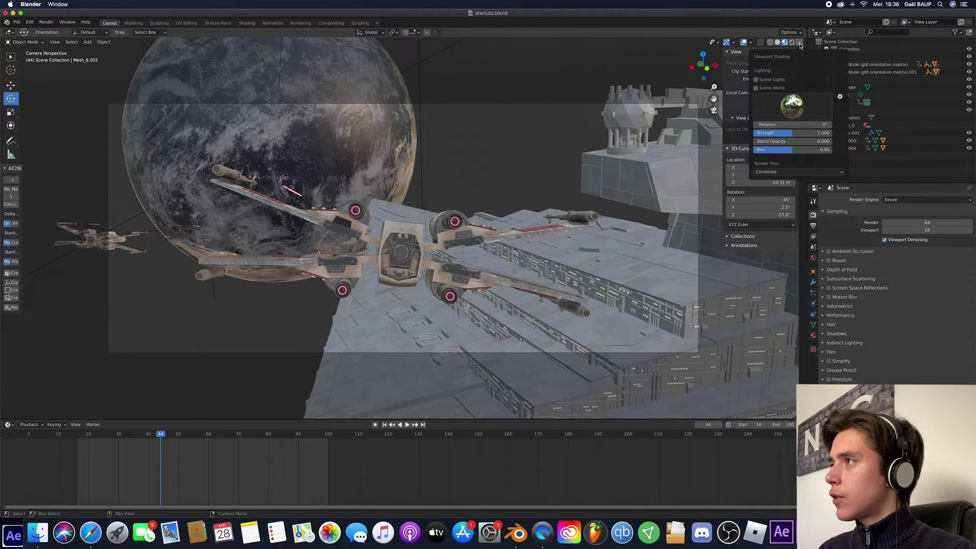
pyautogui.click(756, 89)
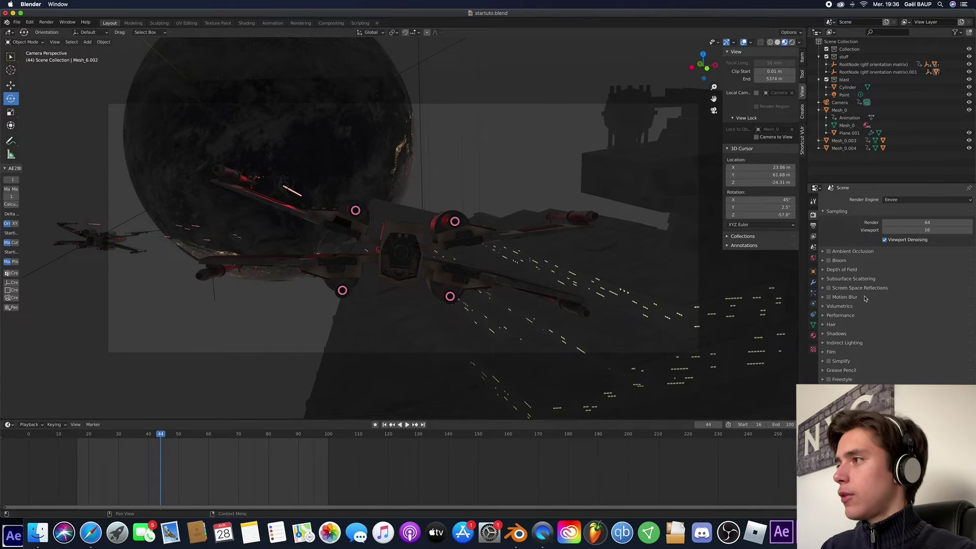
# - Set the world background colour to black, play the animation to check the lighting, and go to frame 32
pyautogui.click(813, 259)
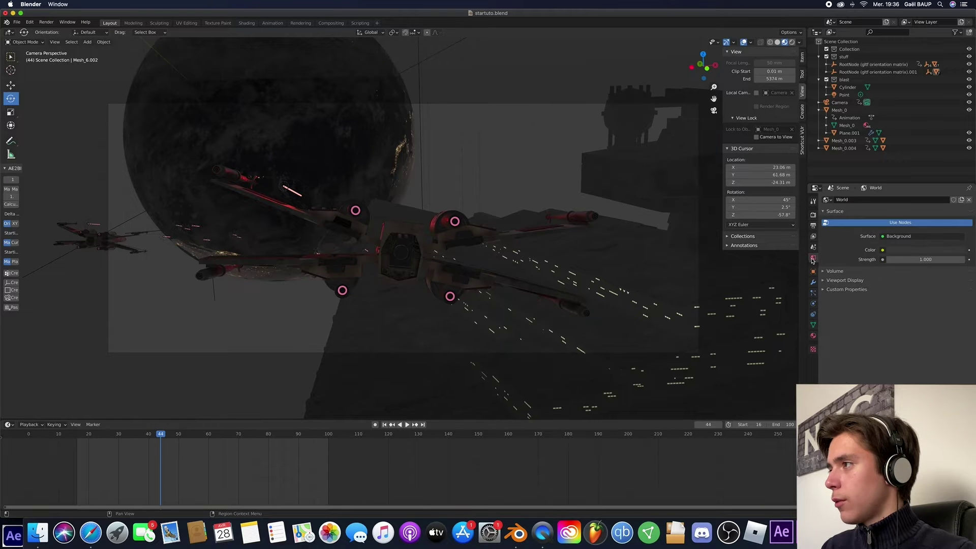
pyautogui.click(910, 250)
pyautogui.click(960, 194)
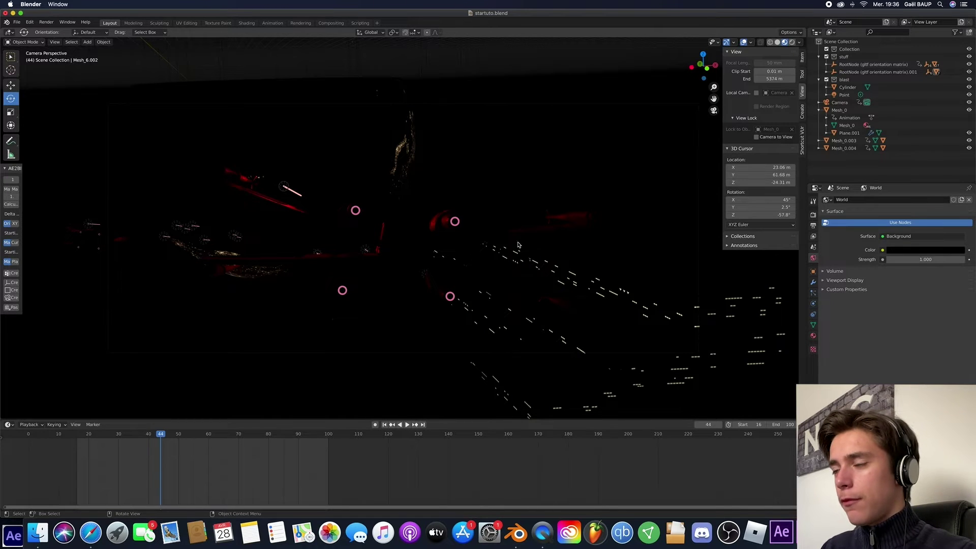
pyautogui.press('space')
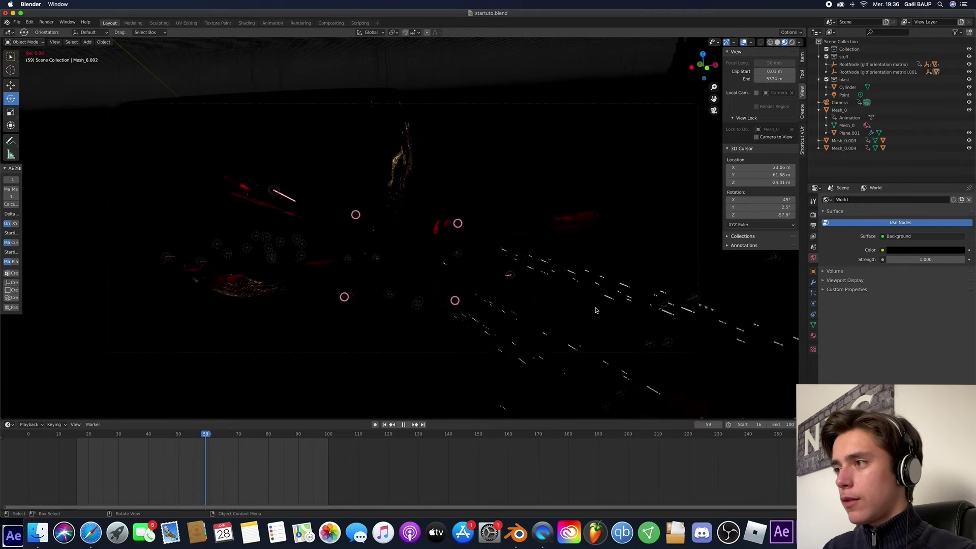
pyautogui.moveTo(212, 435); pyautogui.dragTo(124, 437)
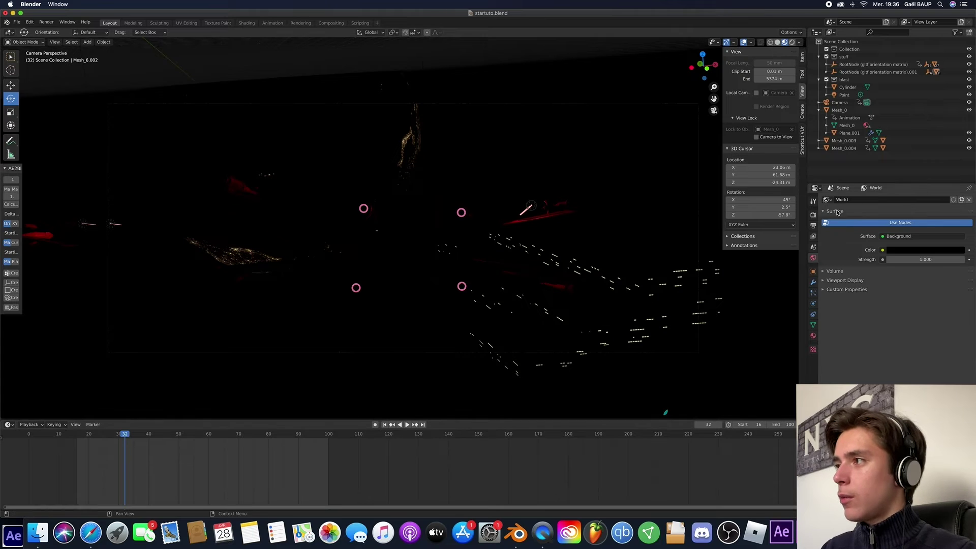
# - Enable Ambient Occlusion and Bloom for the Eevee render and hide the viewport overlays
pyautogui.click(813, 215)
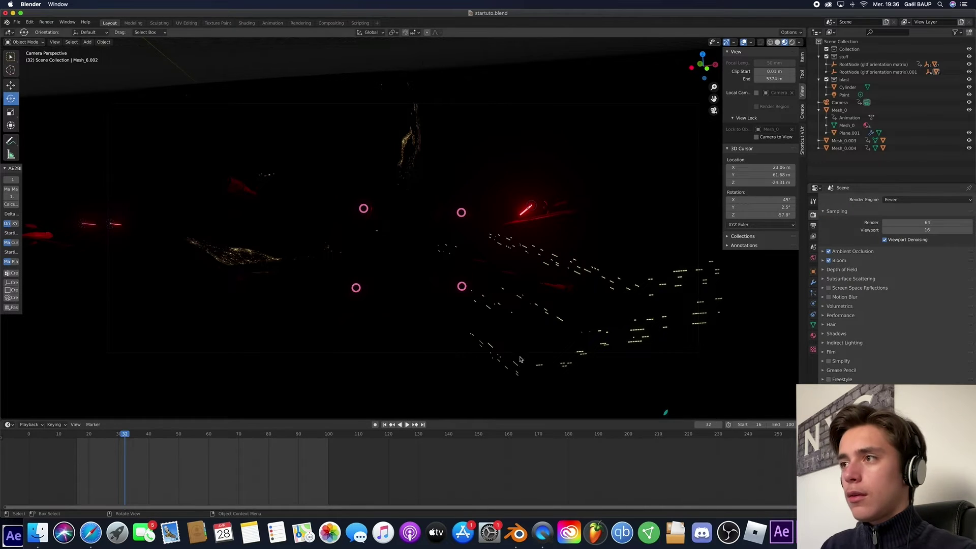
pyautogui.press('space')
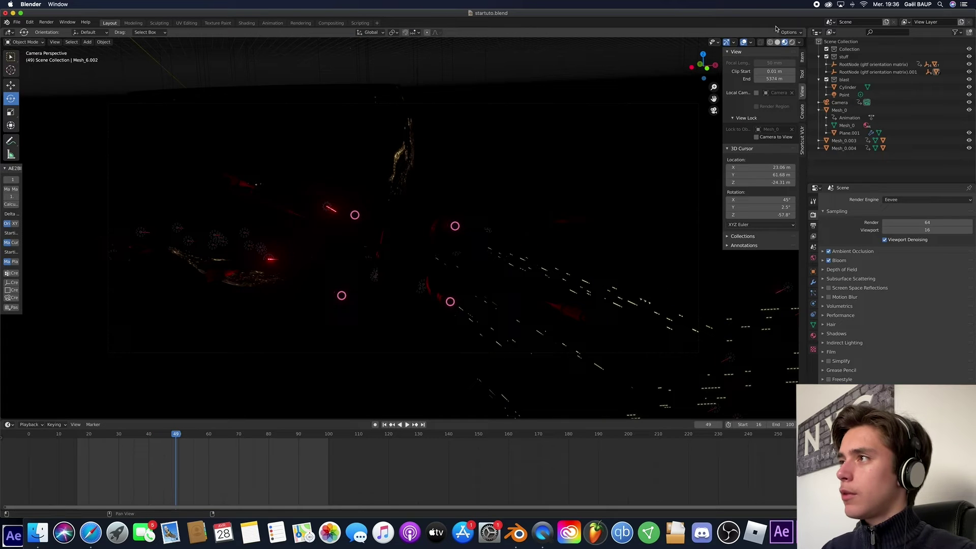
pyautogui.click(743, 42)
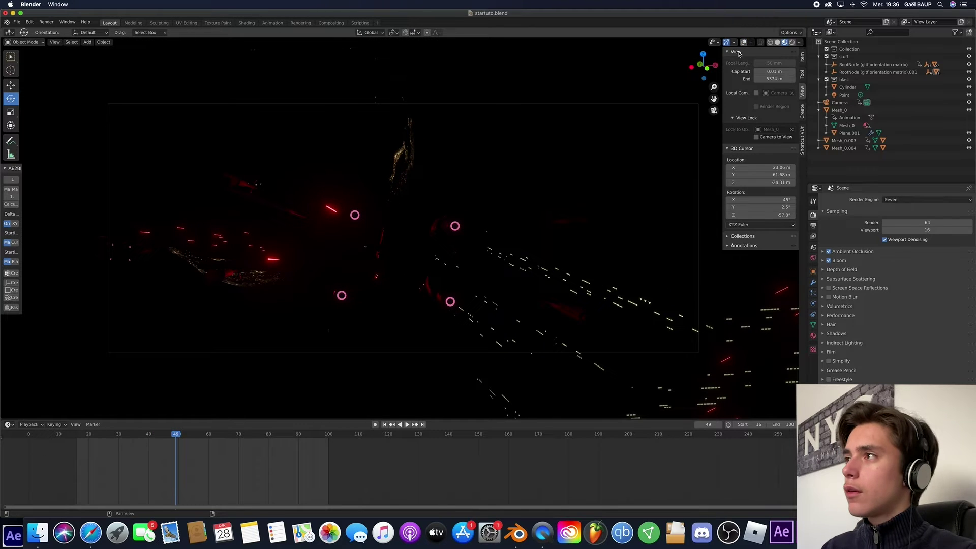
# - Play the animation to review the glowing lasers without overlays, and go to frame 25
pyautogui.press('space')
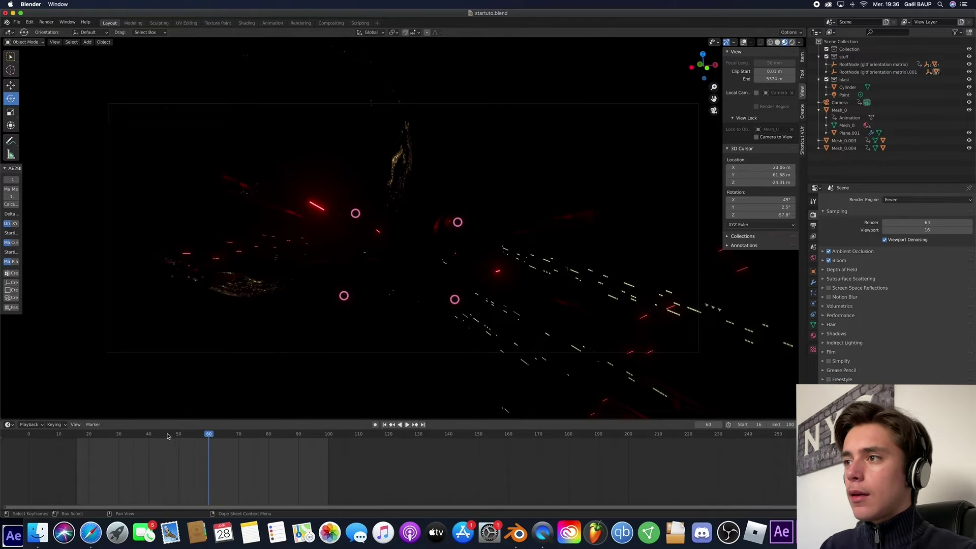
pyautogui.moveTo(168, 438); pyautogui.dragTo(106, 438)
pyautogui.press('space')
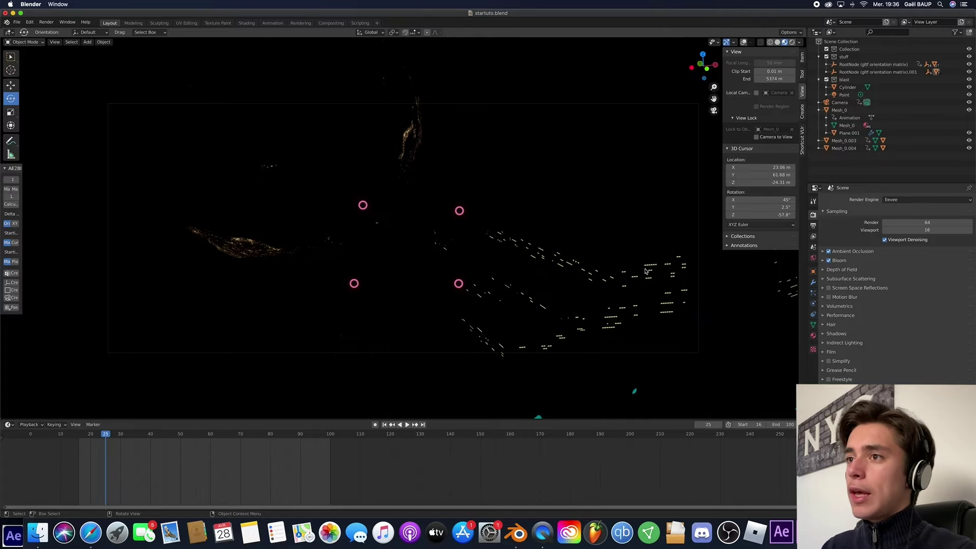
# - Leave the camera view and add a Sun light to the scene
pyautogui.hscroll(-2, 560, 282)
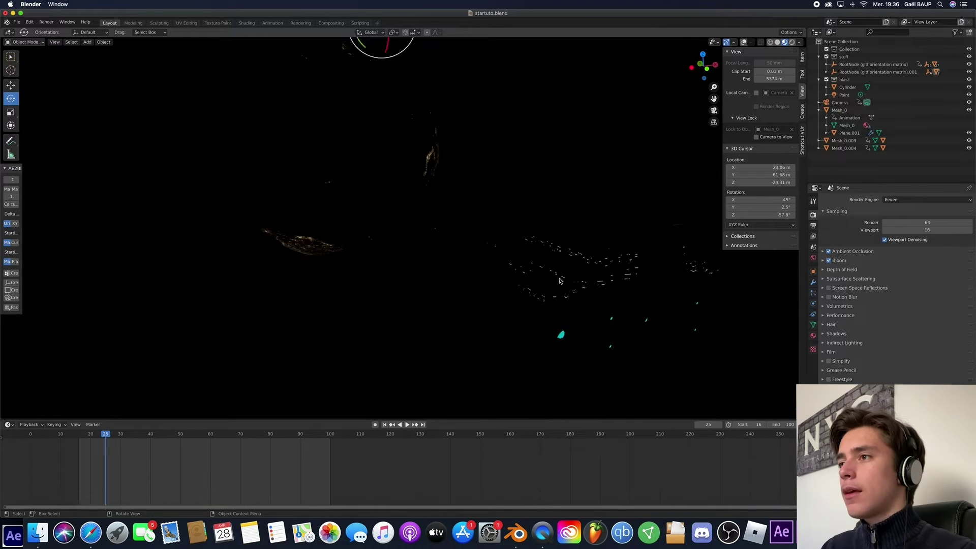
pyautogui.scroll(-3, 560, 282)
pyautogui.scroll(3, 560, 281)
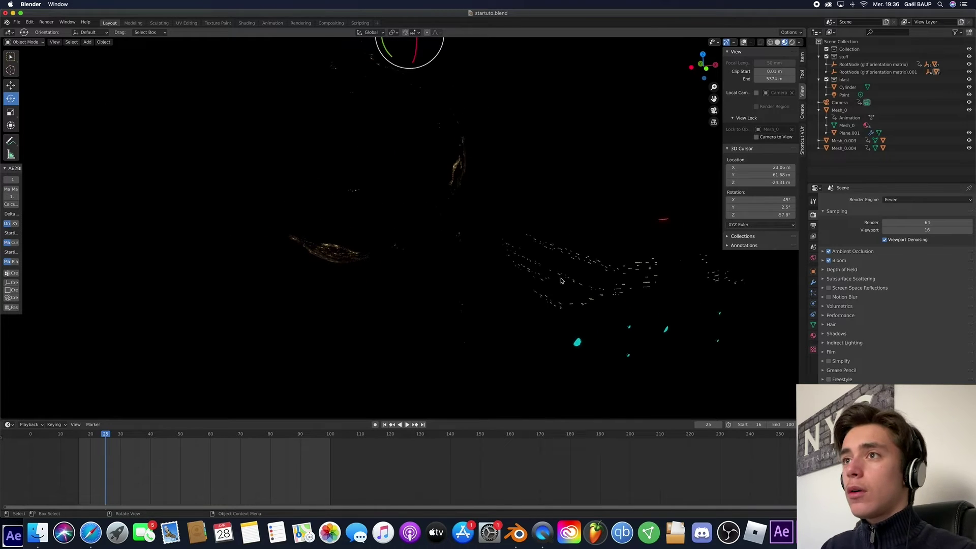
pyautogui.click(88, 44)
pyautogui.moveTo(105, 146)
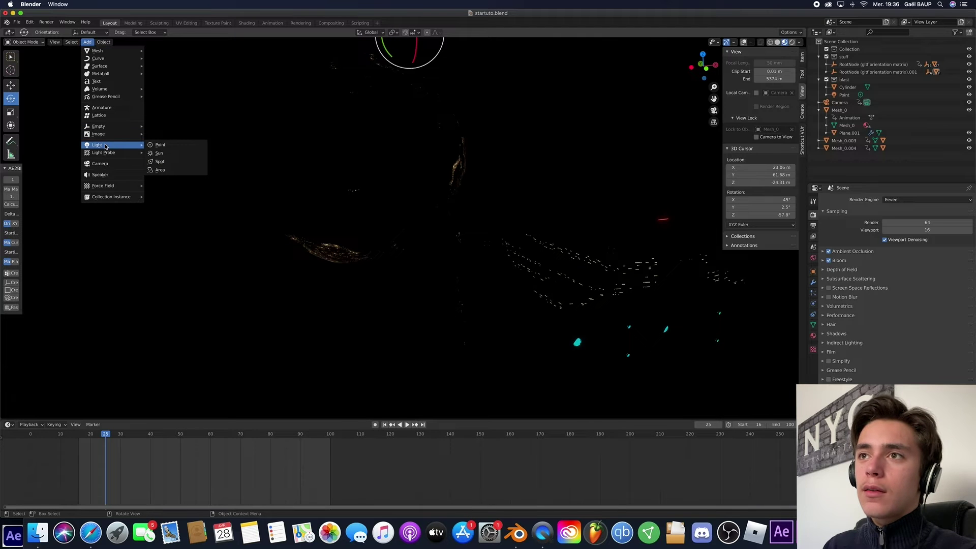
pyautogui.click(159, 153)
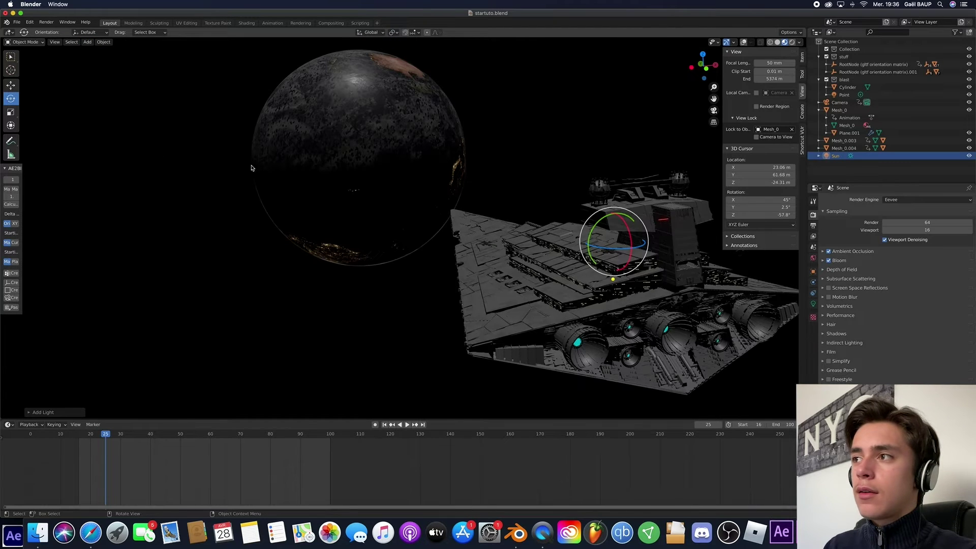
# - Rotate the Sun light by its direction handle so it lights the planet and the Star Destroyer more from the side
pyautogui.scroll(5, 452, 181)
pyautogui.moveTo(452, 181); pyautogui.dragTo(446, 179, button='middle')
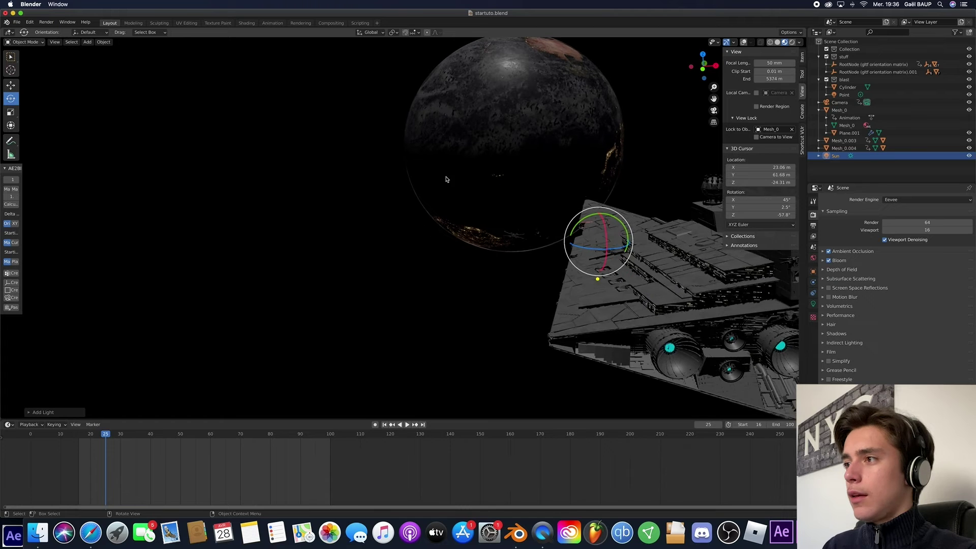
pyautogui.moveTo(596, 279)
pyautogui.mouseDown(button='middle')
pyautogui.moveTo(580, 281)
pyautogui.moveTo(597, 279)
pyautogui.mouseUp(button='middle')
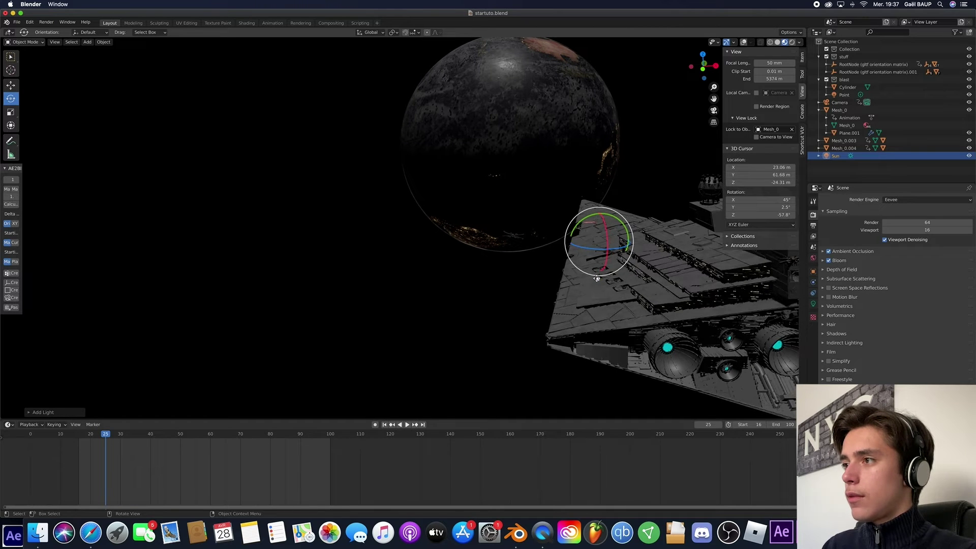
pyautogui.moveTo(605, 279); pyautogui.dragTo(614, 280)
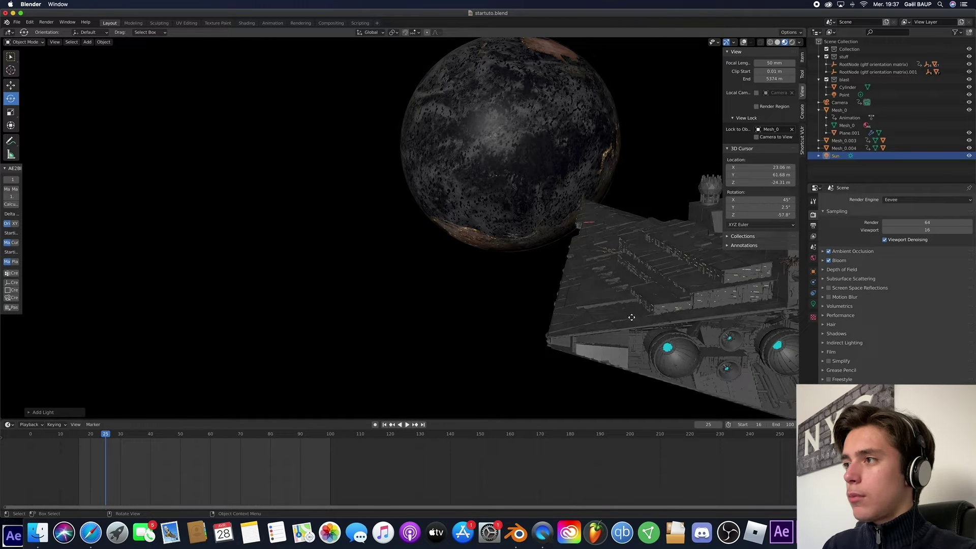
pyautogui.moveTo(642, 371); pyautogui.dragTo(644, 348)
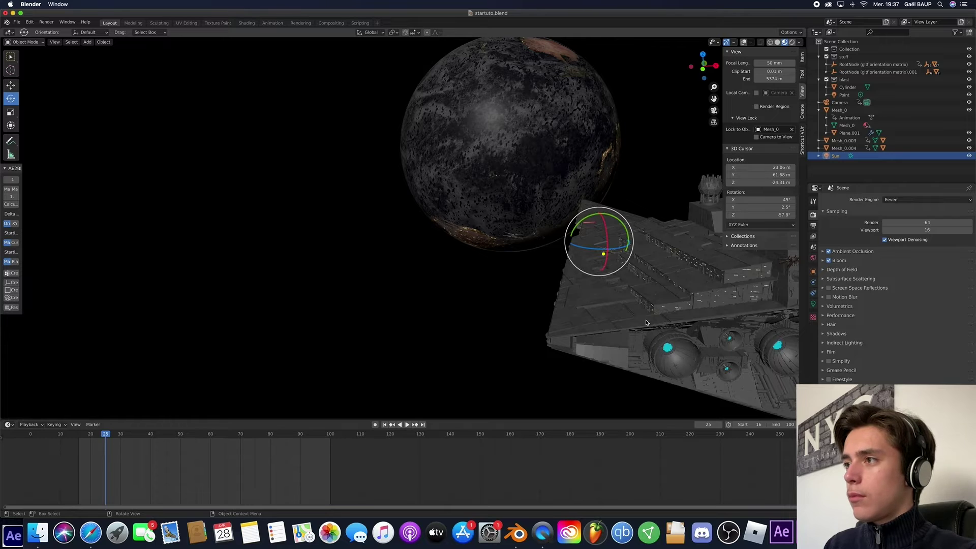
# - Show the viewport overlays, adjust the Sun light's direction using its rotation handle, and return to the camera view
pyautogui.hscroll(-10, 646, 323)
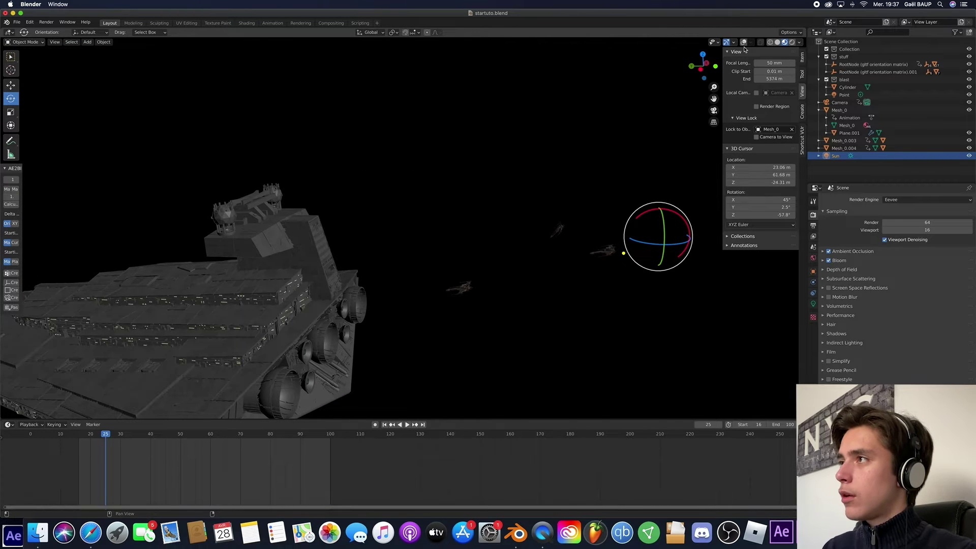
pyautogui.click(744, 42)
pyautogui.moveTo(624, 253); pyautogui.dragTo(655, 264)
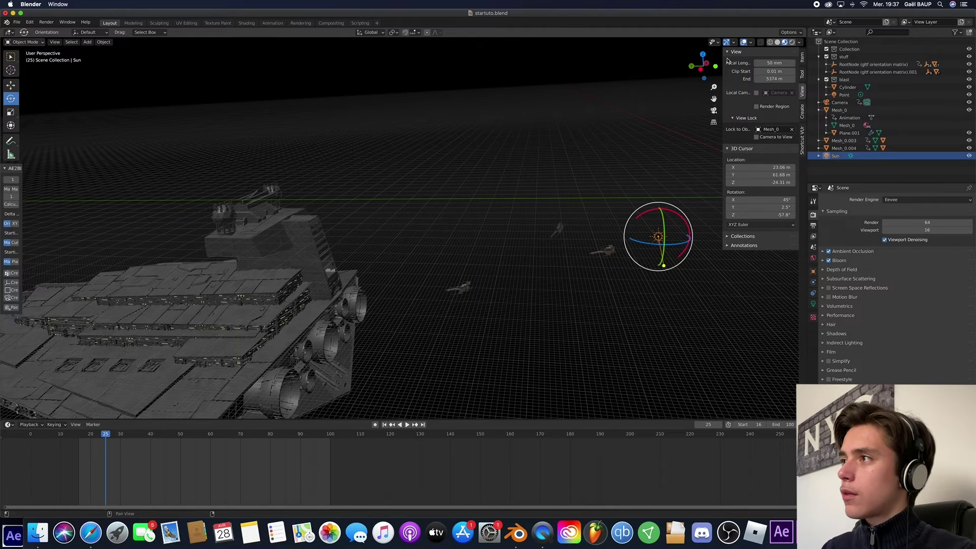
pyautogui.click(714, 111)
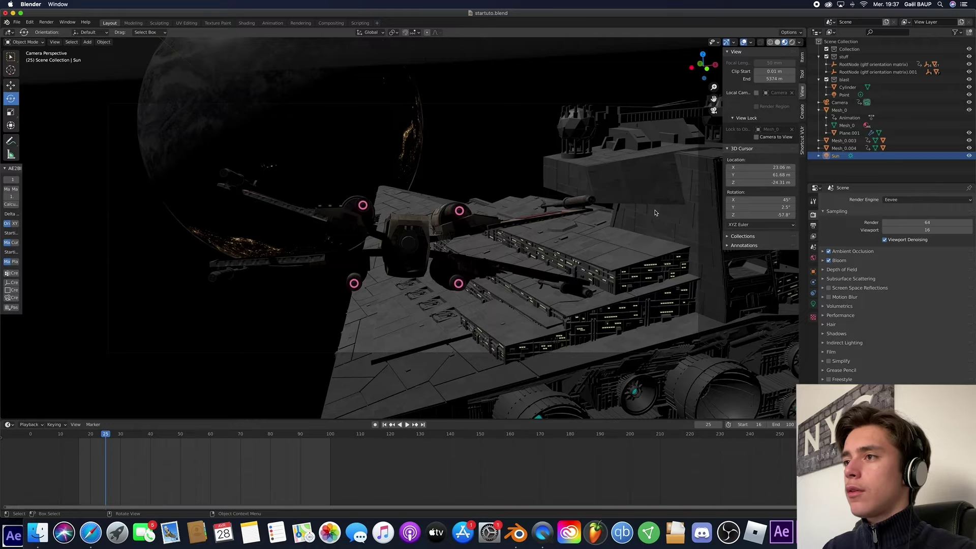
# - Set the Sun light's strength to 7.6 and play the animation to check the brighter lighting
pyautogui.click(813, 304)
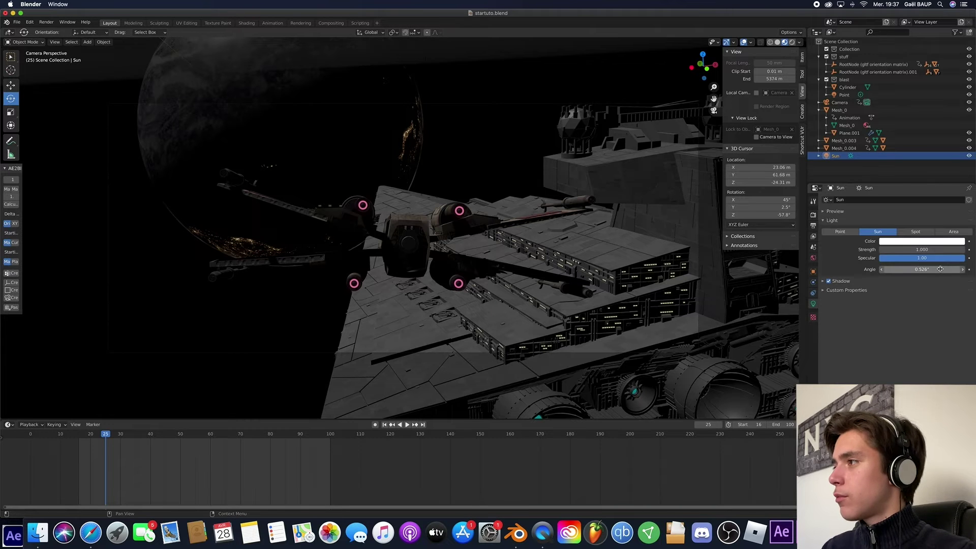
pyautogui.moveTo(910, 249); pyautogui.dragTo(940, 249)
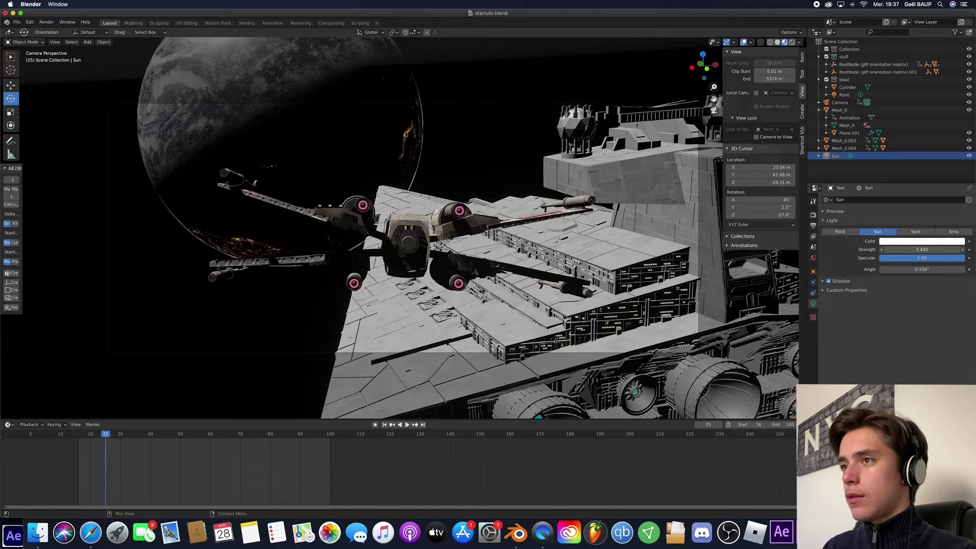
pyautogui.press('space')
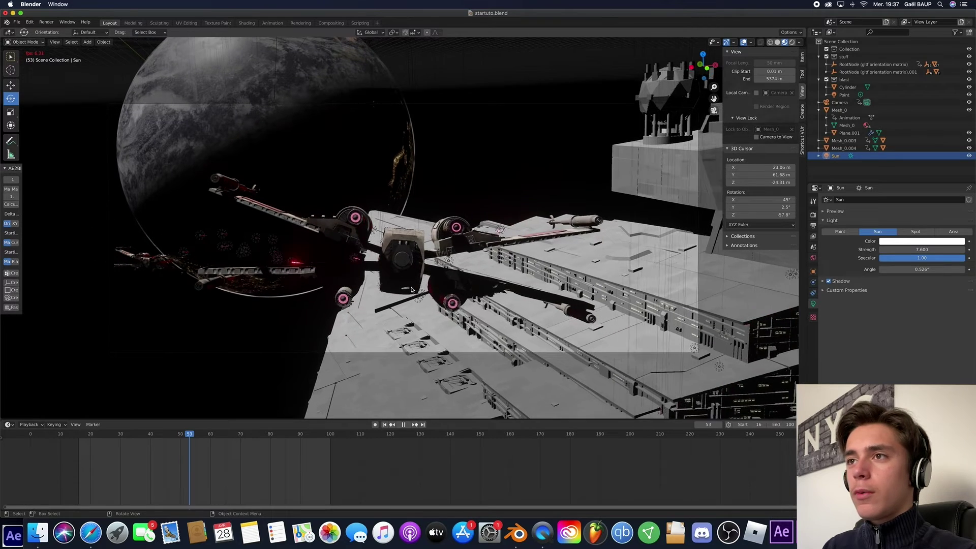
pyautogui.press('Escape')
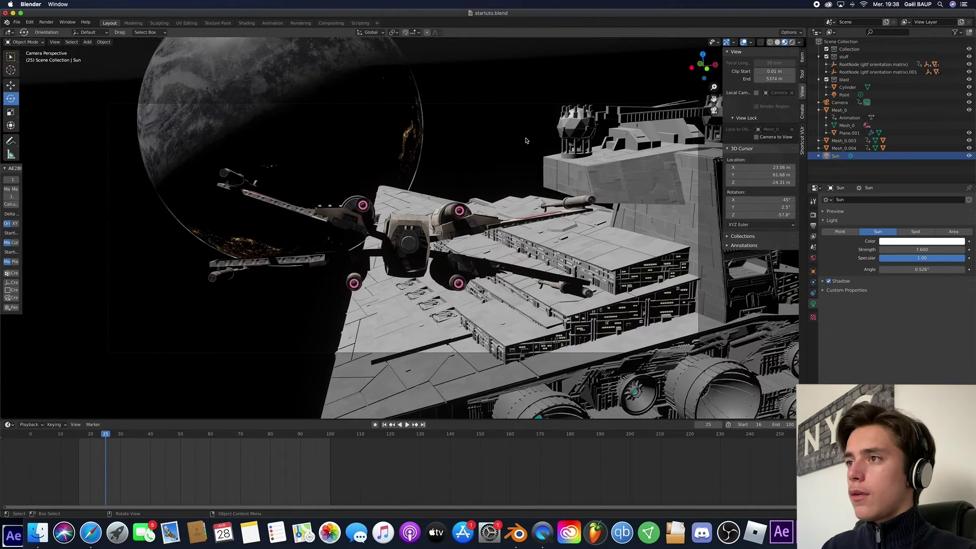
# - Replay the animation to review the lasers passing over the lit Star Destroyer, and go to frame 31
pyautogui.press('space')
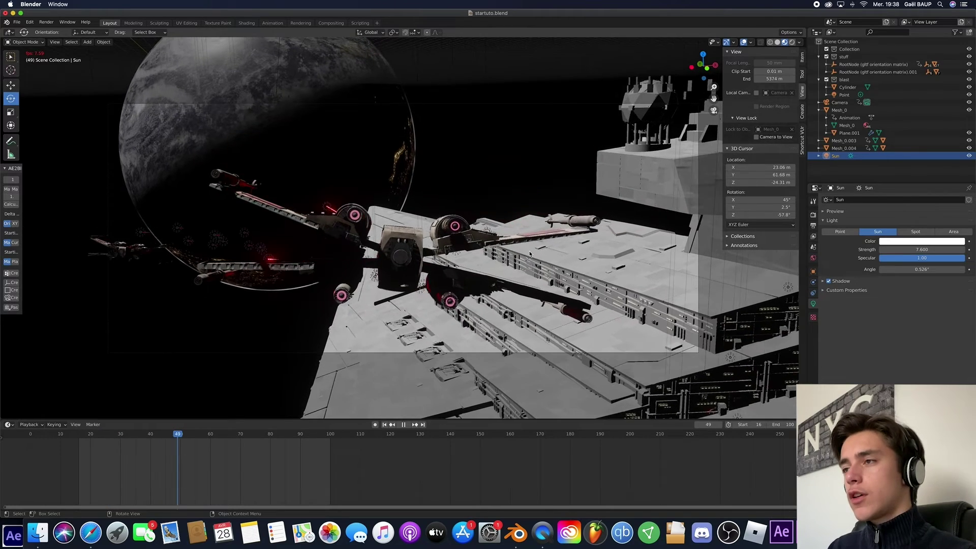
pyautogui.press('space')
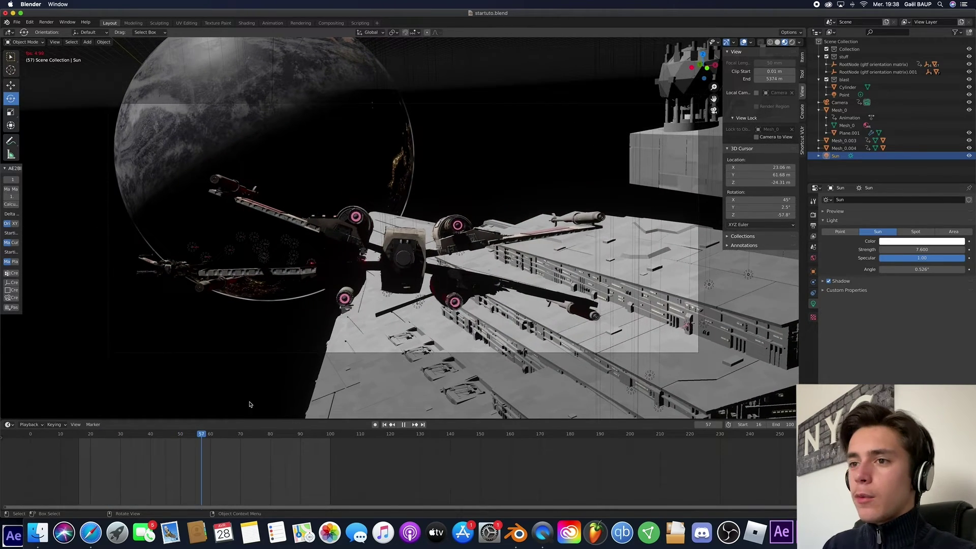
pyautogui.moveTo(188, 439); pyautogui.dragTo(172, 433)
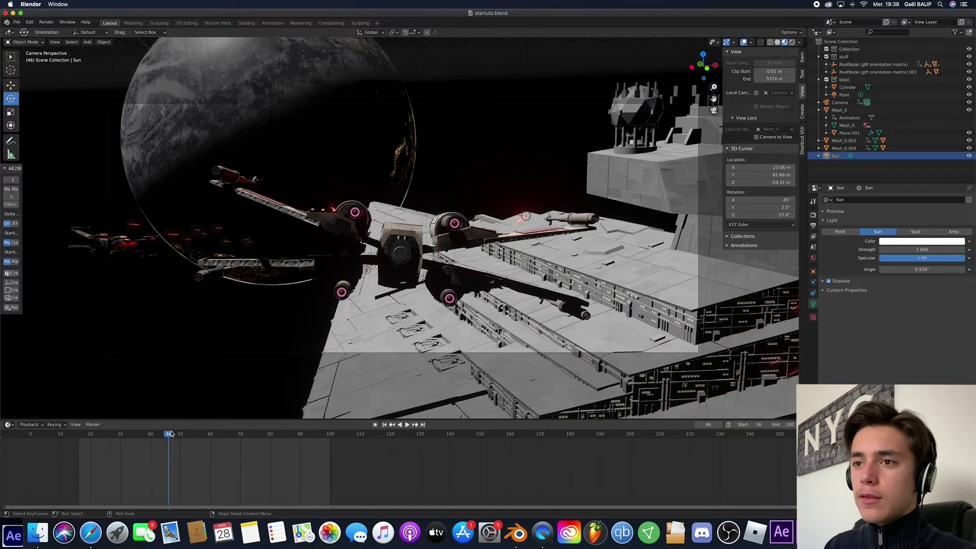
pyautogui.click(123, 436)
pyautogui.press('space')
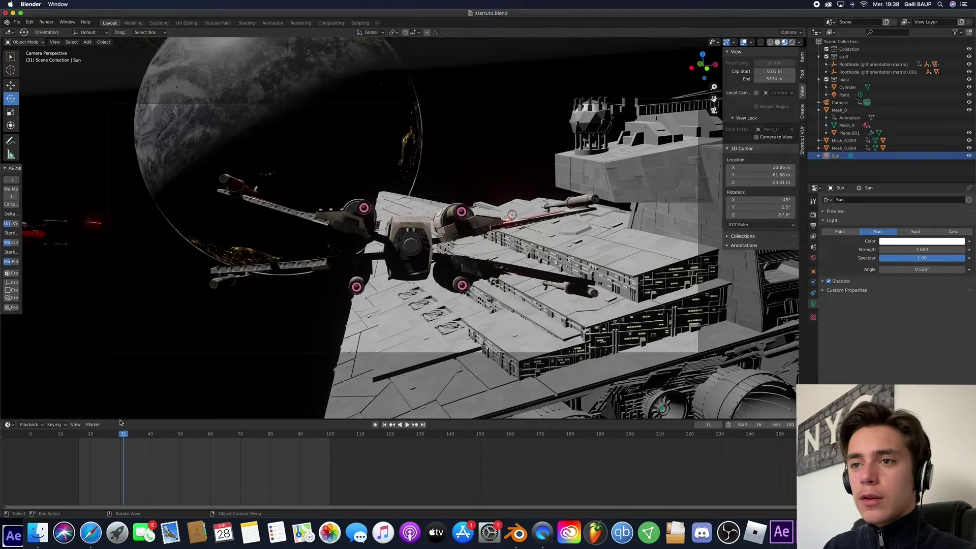
# - Enlarge the timeline area and turn it into a Shader Editor showing the World nodes
pyautogui.moveTo(121, 420); pyautogui.dragTo(121, 351)
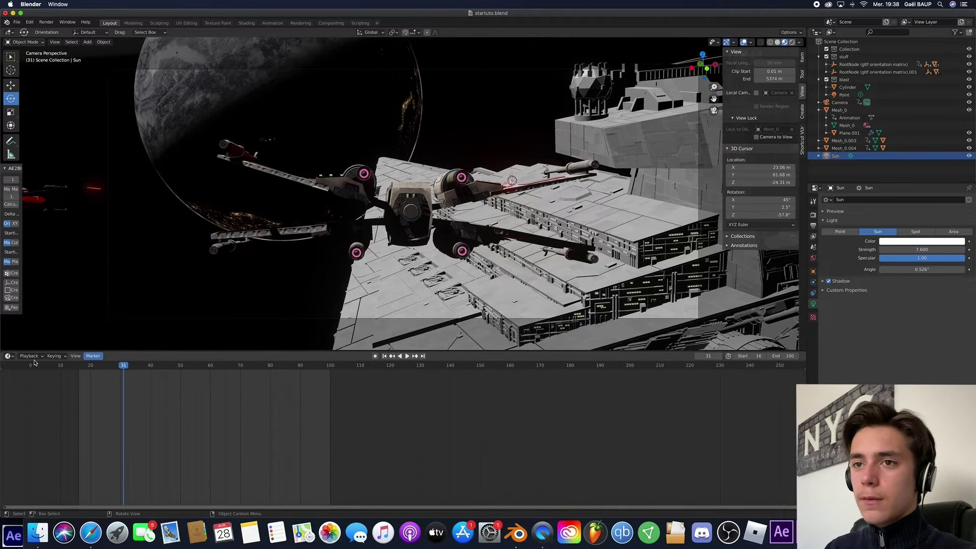
pyautogui.click(9, 356)
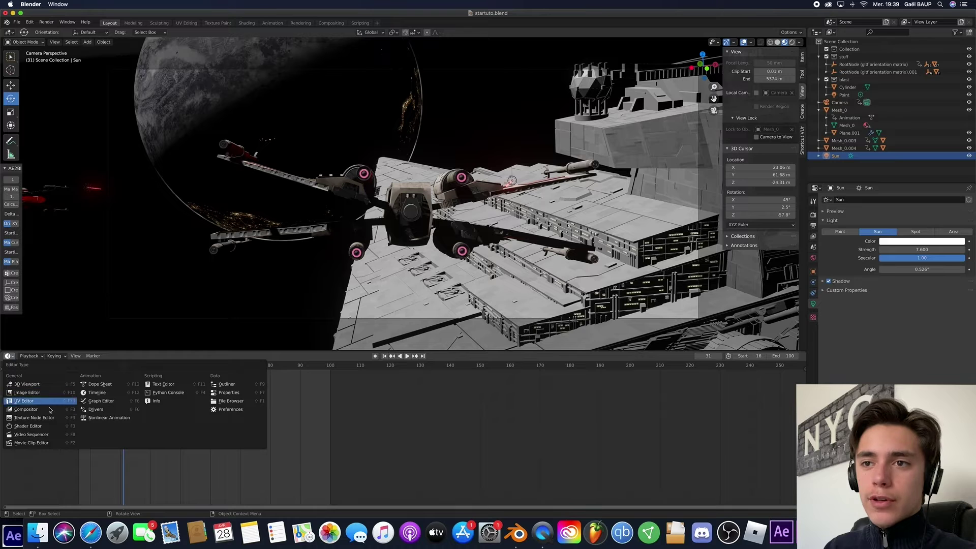
pyautogui.click(43, 426)
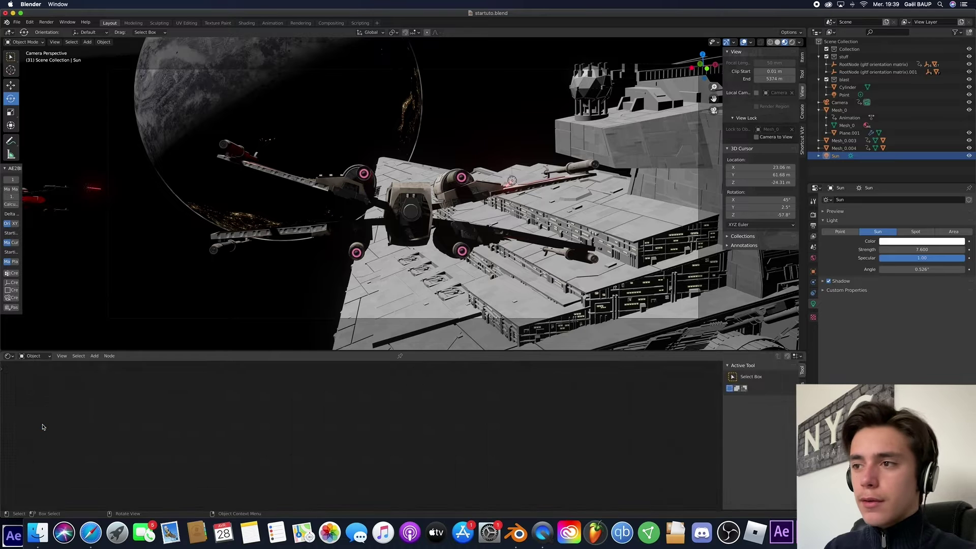
pyautogui.click(40, 357)
pyautogui.click(34, 373)
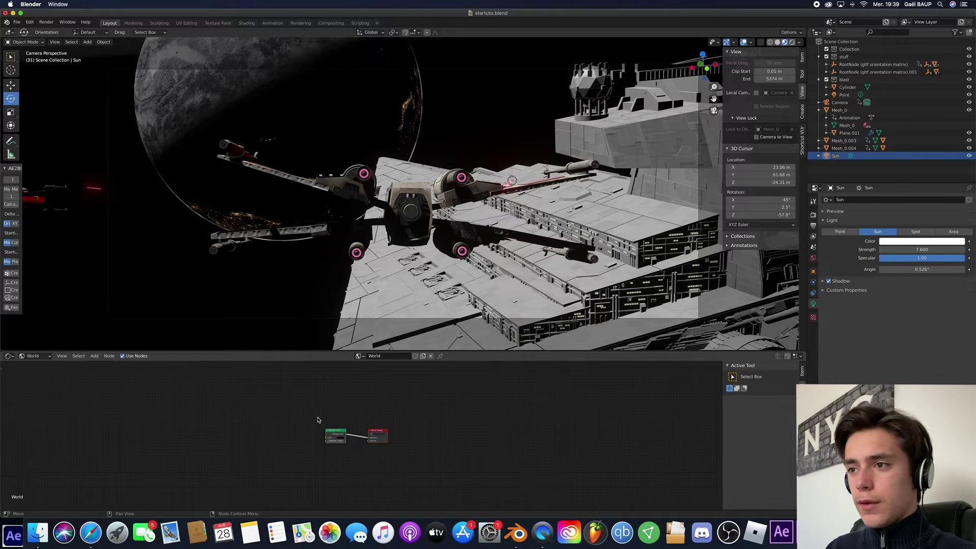
# - Add a Noise Texture node and connect its Color output to the Background node's Color input
pyautogui.scroll(5, 300, 413)
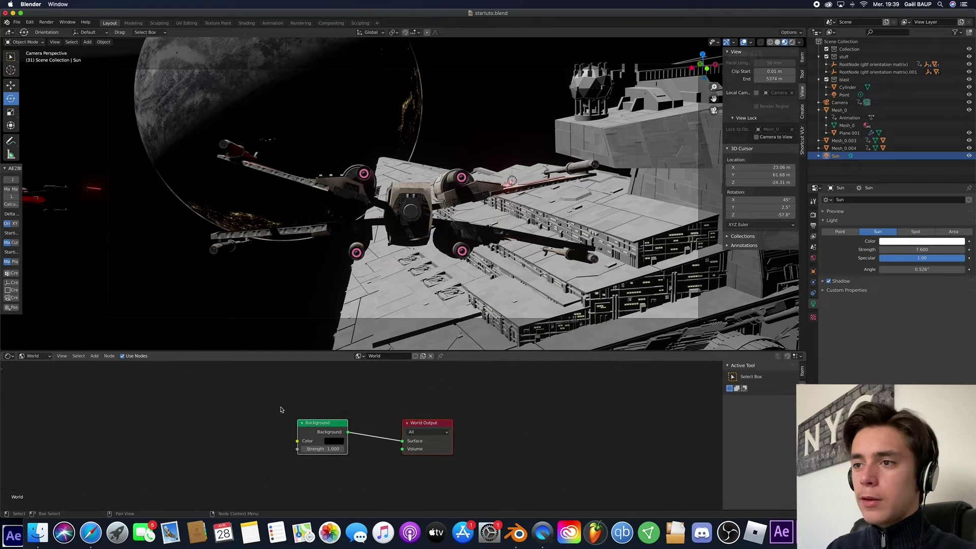
pyautogui.hscroll(-5, 280, 409)
pyautogui.hotkey('shift', 'a')
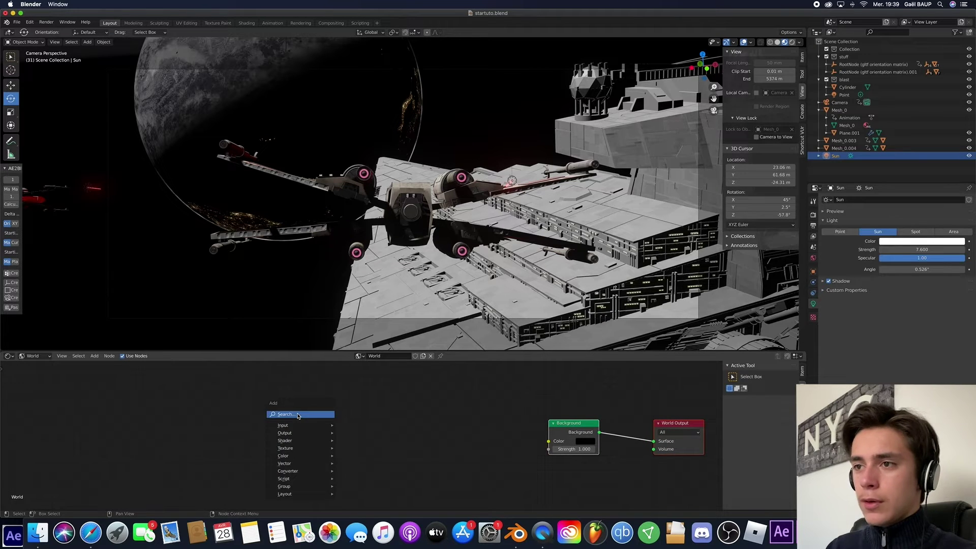
pyautogui.click(298, 413)
pyautogui.write('noise')
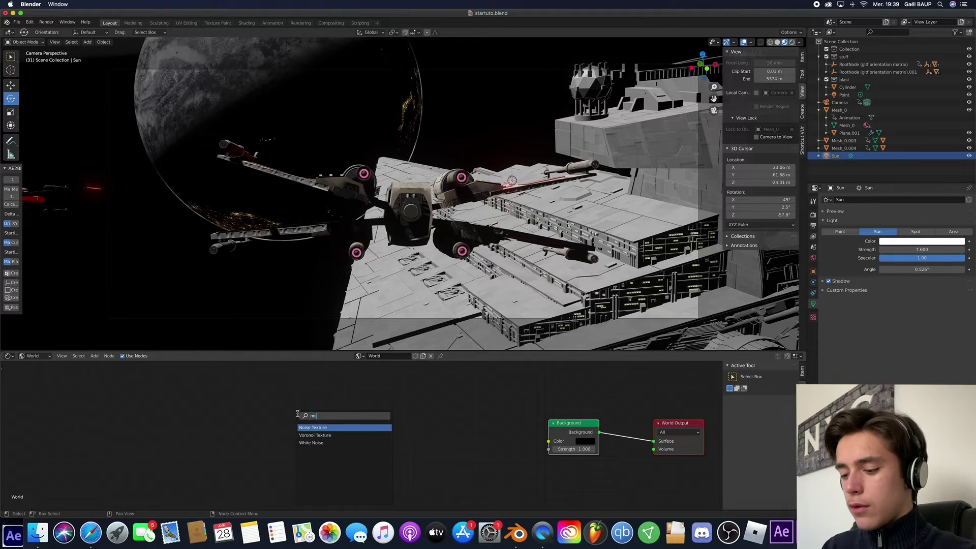
pyautogui.click(321, 430)
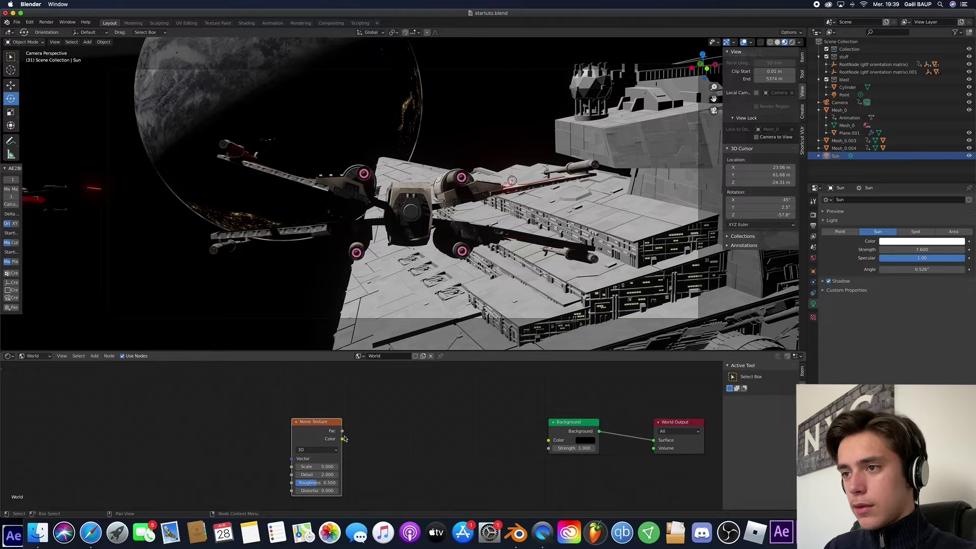
pyautogui.moveTo(343, 441); pyautogui.dragTo(549, 441)
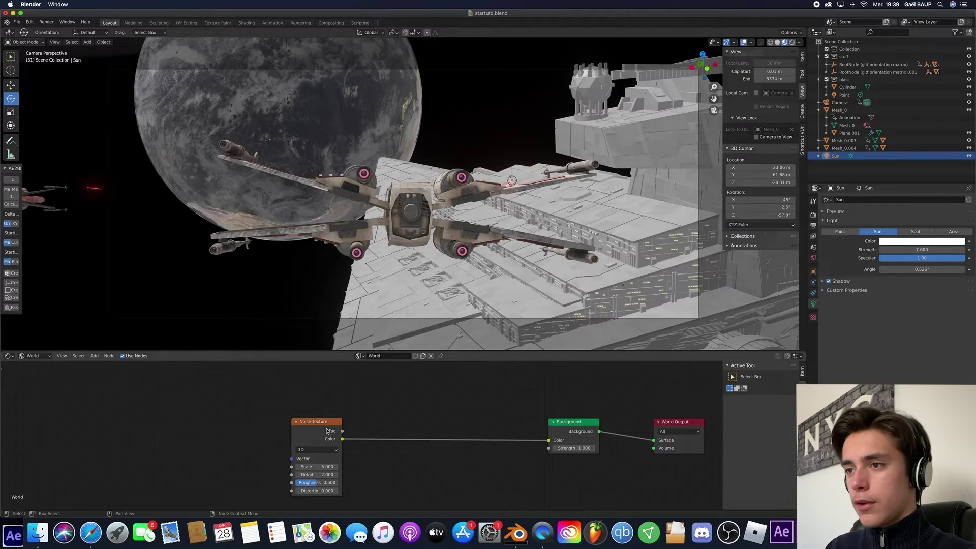
# - Insert a ColorRamp between the Noise Texture and Background nodes, with its black stop at 0.589 and white stop at 0.614
pyautogui.hotkey('shift', 'a')
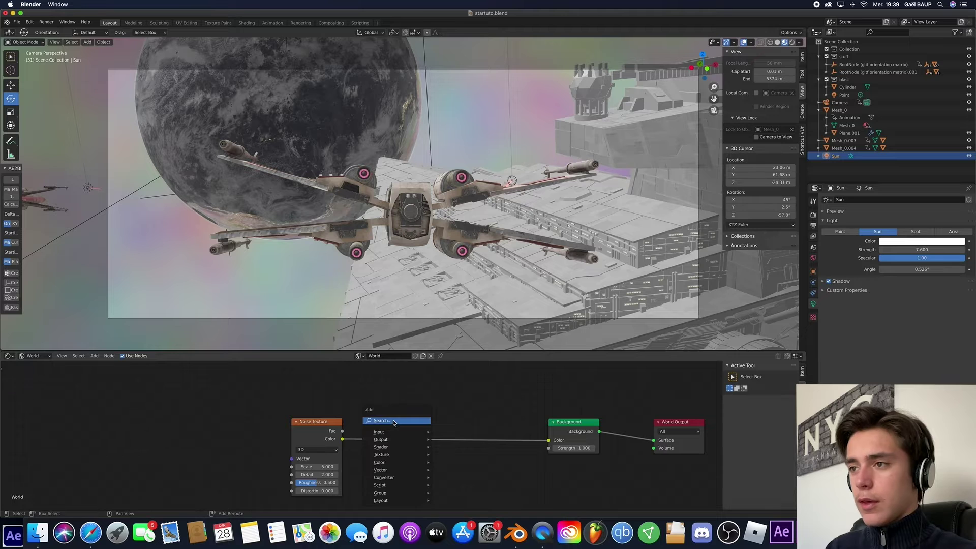
pyautogui.write('color')
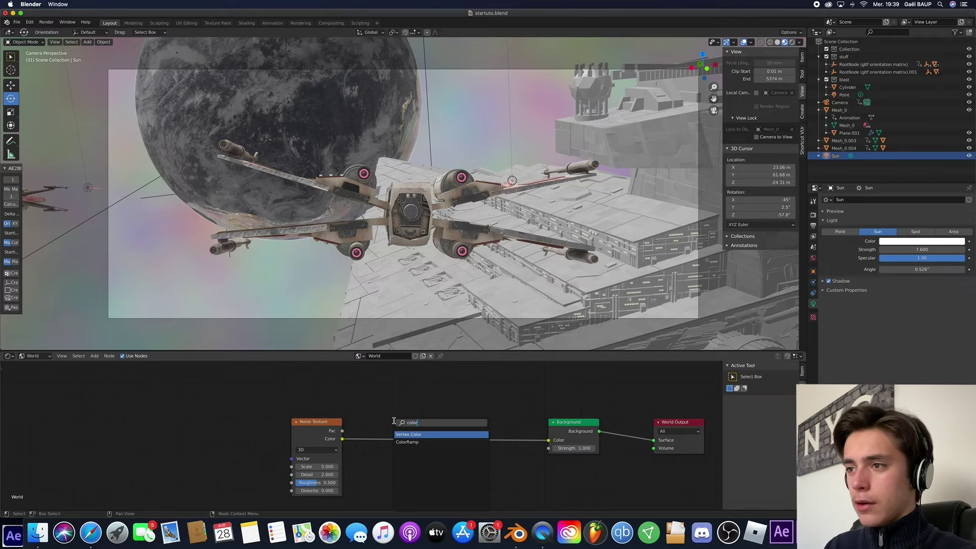
pyautogui.click(406, 442)
pyautogui.click(410, 434)
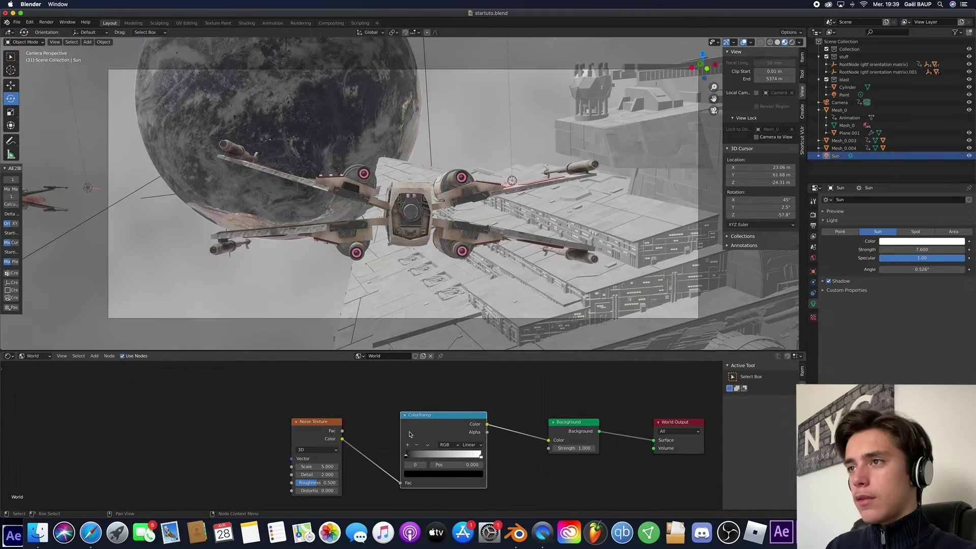
pyautogui.moveTo(407, 456); pyautogui.dragTo(455, 459)
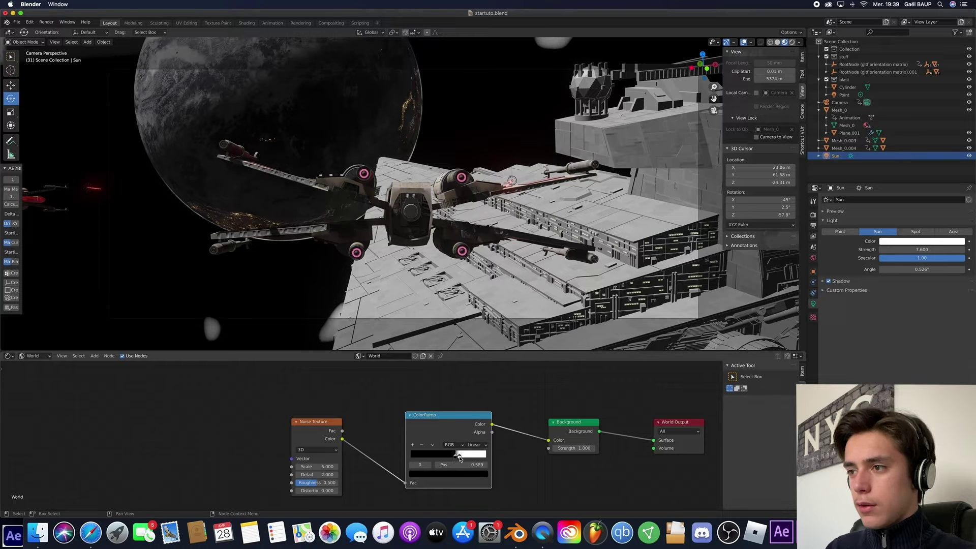
pyautogui.moveTo(459, 458); pyautogui.dragTo(458, 458)
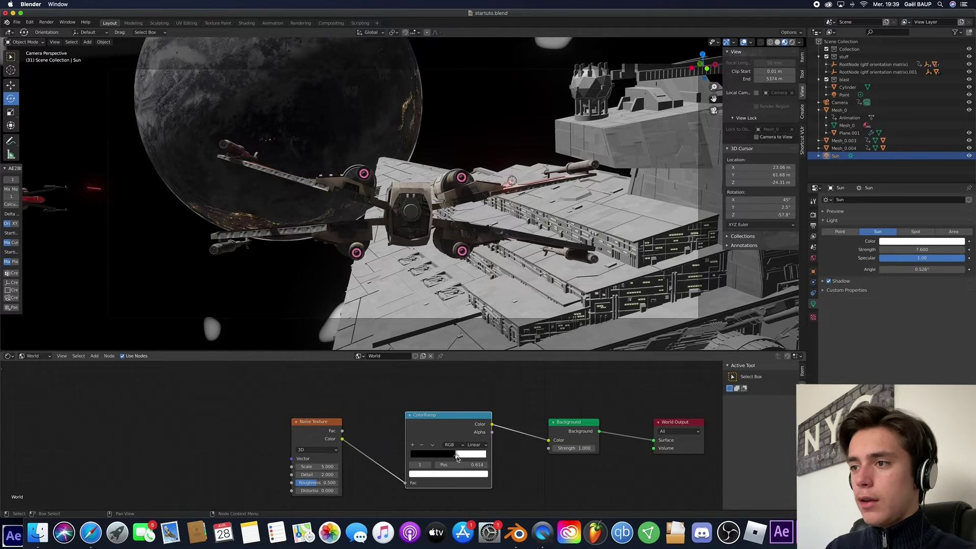
# - Set the Noise Texture's scale to 896.6, detail 2.2, roughness 0.562 and distortion -2, and nudge the ColorRamp stop to thin out the stars
pyautogui.moveTo(321, 468); pyautogui.dragTo(508, 467)
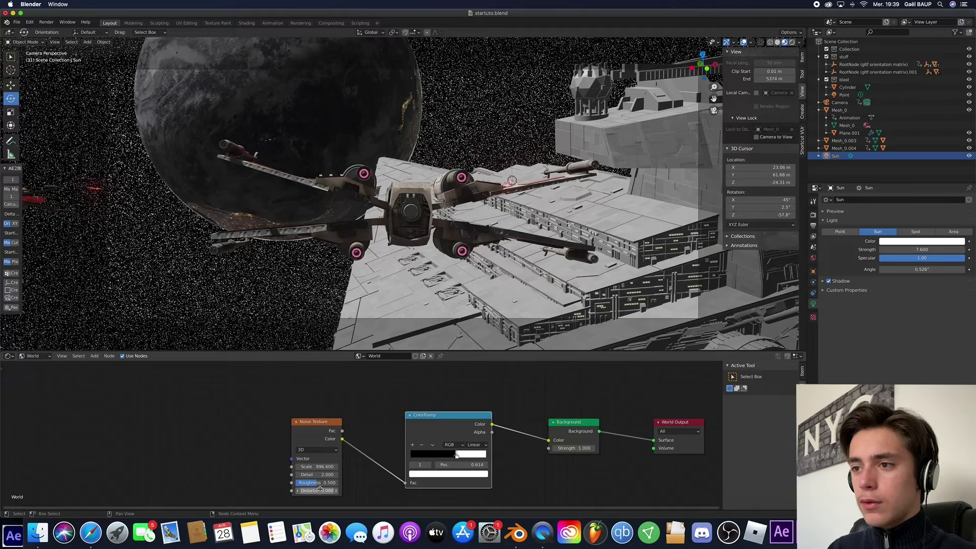
pyautogui.moveTo(319, 490); pyautogui.dragTo(338, 491)
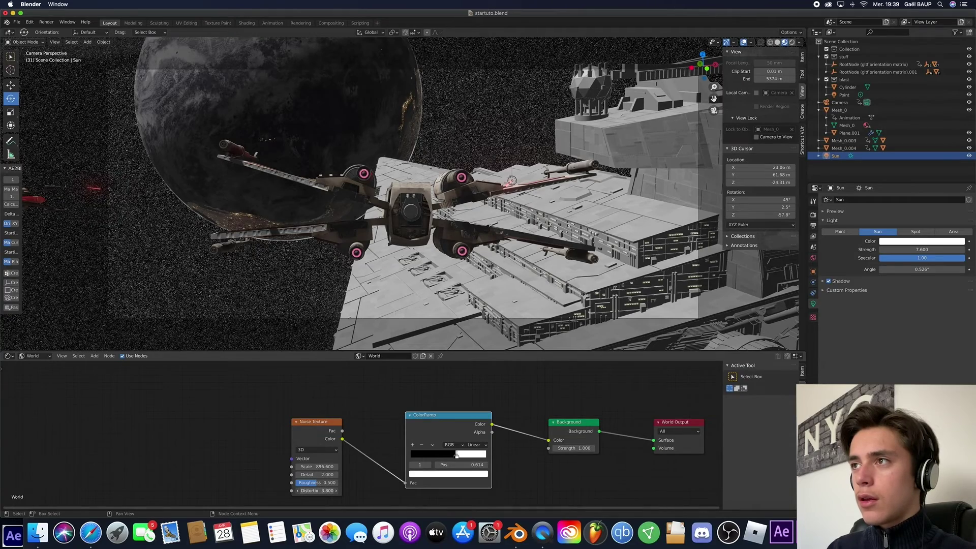
pyautogui.moveTo(338, 491); pyautogui.dragTo(308, 491)
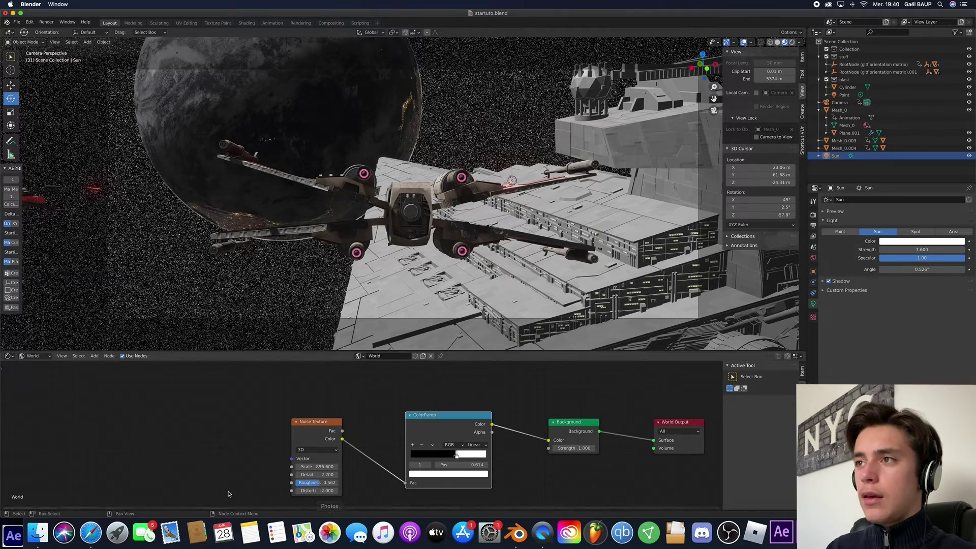
pyautogui.moveTo(457, 457)
pyautogui.mouseDown()
pyautogui.moveTo(471, 459)
pyautogui.moveTo(460, 457)
pyautogui.mouseUp()
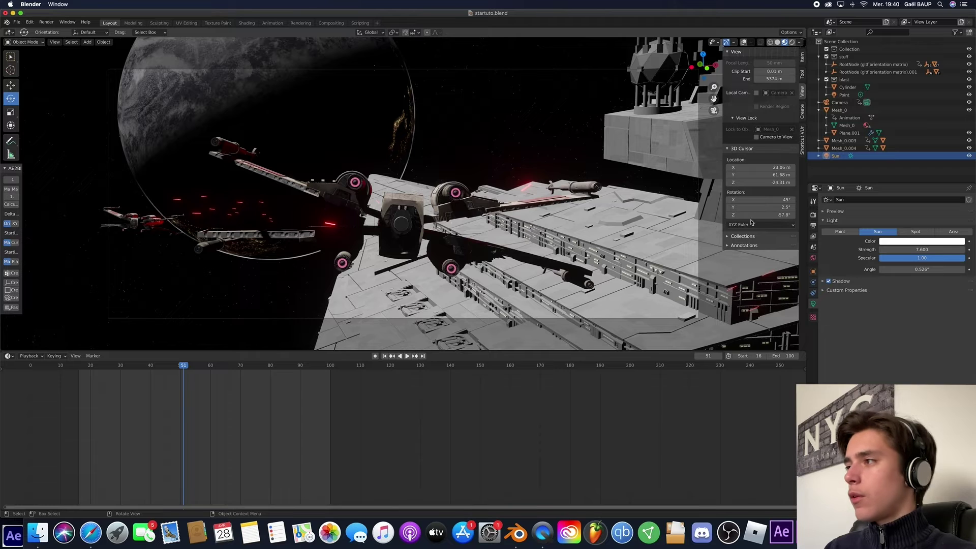
# - Switch the render engine to Cycles with 32 render samples, Adaptive Sampling and Motion Blur enabled, and render the current frame
pyautogui.click(814, 215)
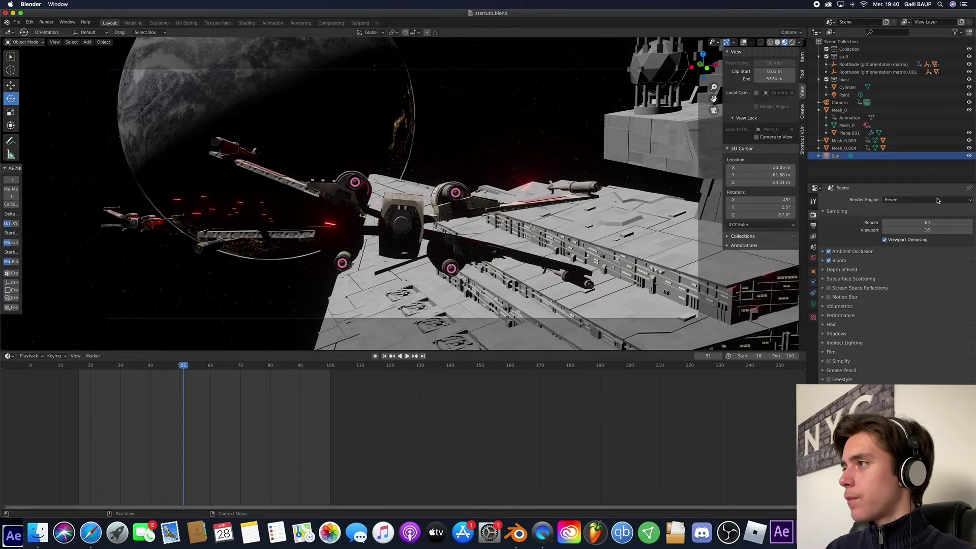
pyautogui.click(946, 200)
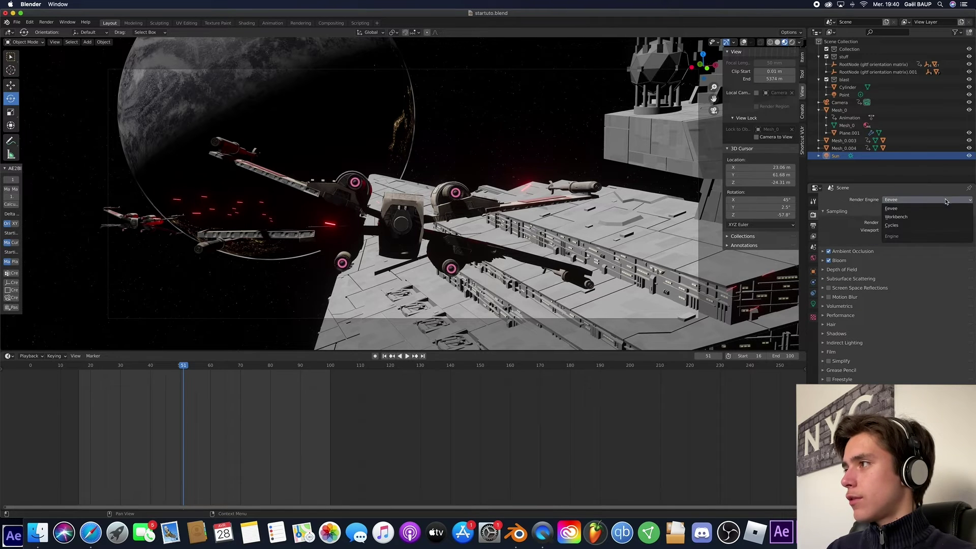
pyautogui.click(894, 225)
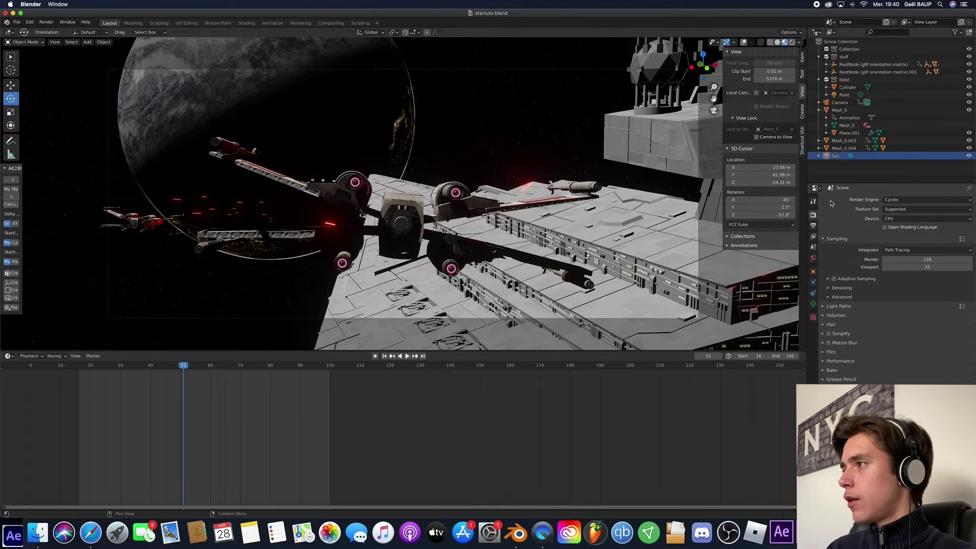
pyautogui.click(935, 260)
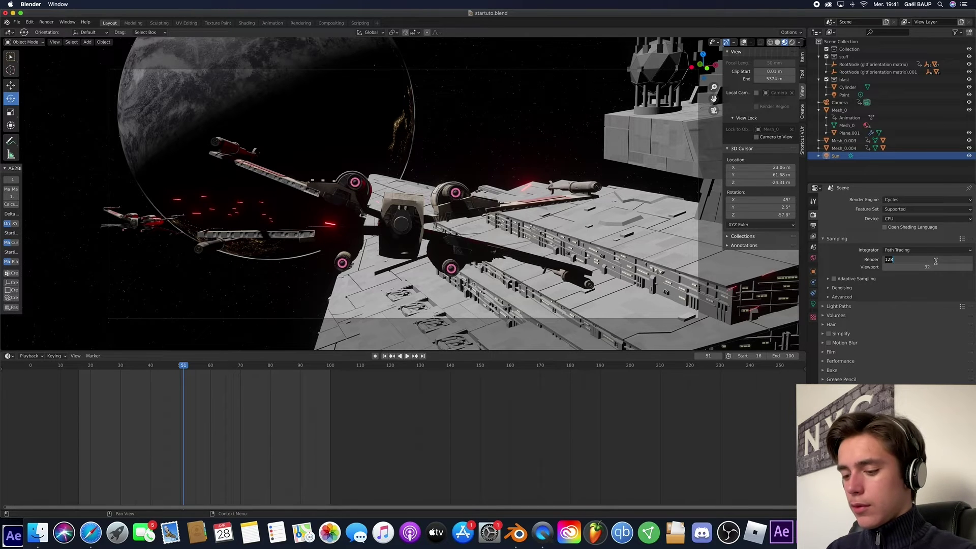
pyautogui.write('32')
pyautogui.press('Return')
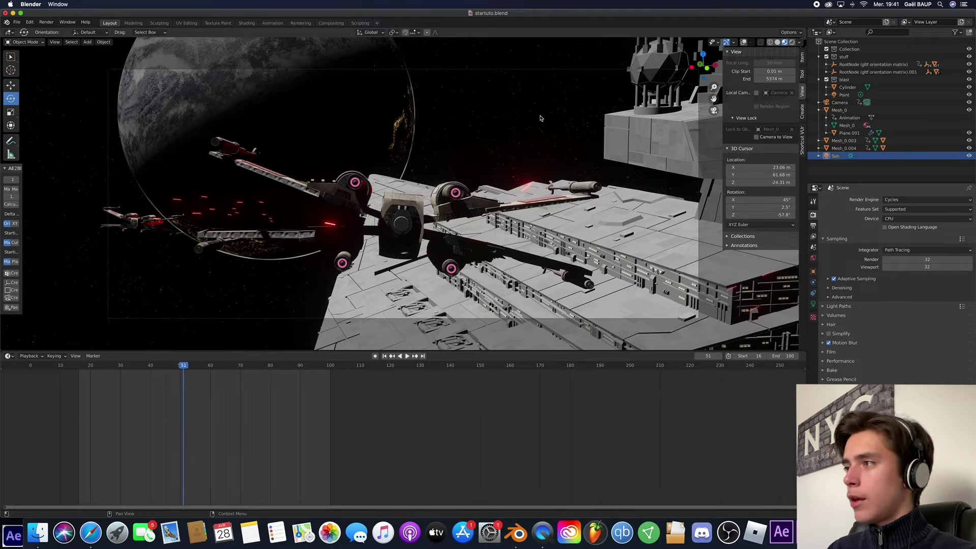
pyautogui.press('F12')
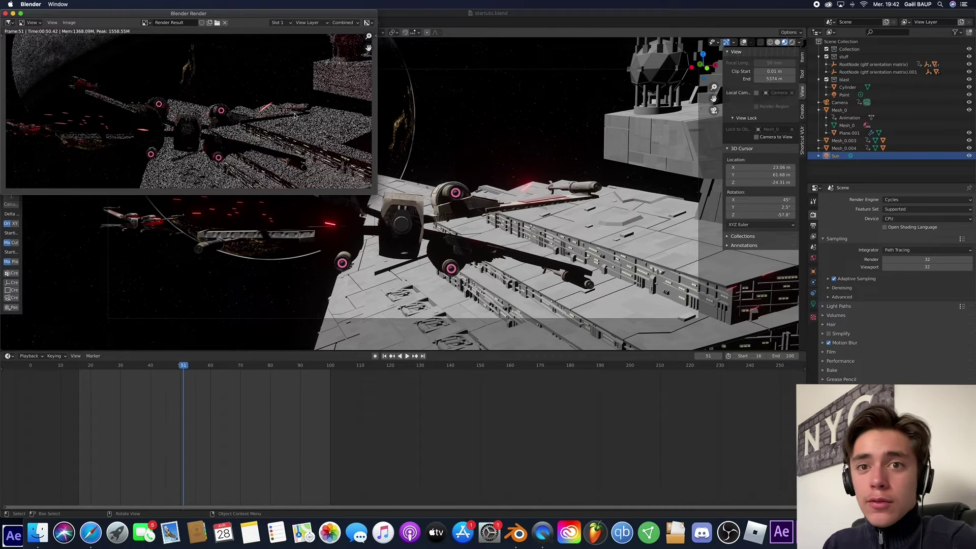
# - Close the render result and set the Motion Blur position to Start on Frame
pyautogui.click(6, 13)
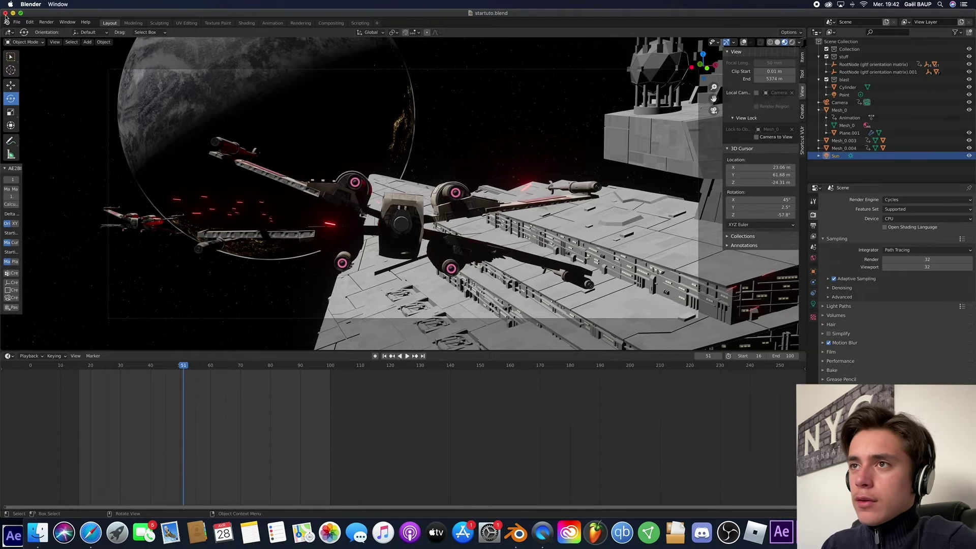
pyautogui.click(823, 344)
pyautogui.click(909, 354)
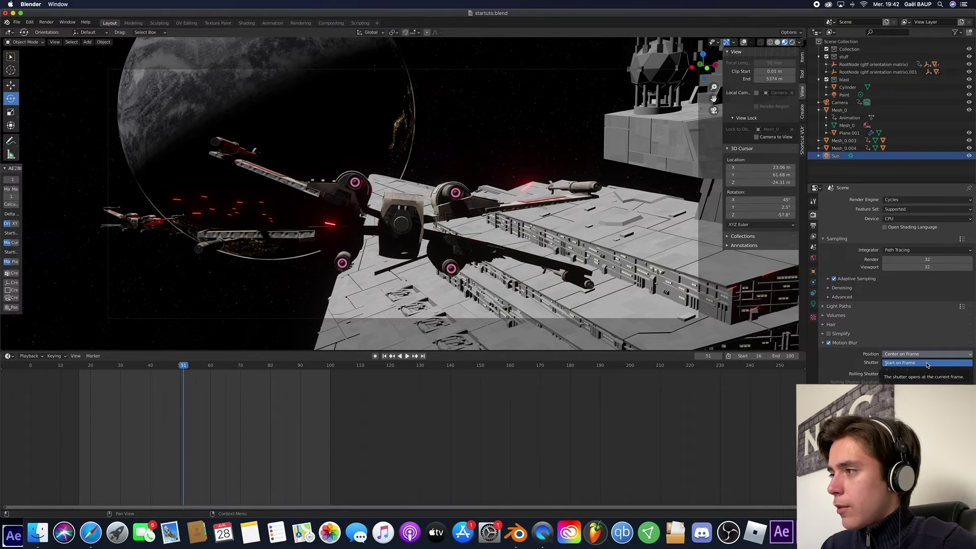
pyautogui.click(920, 363)
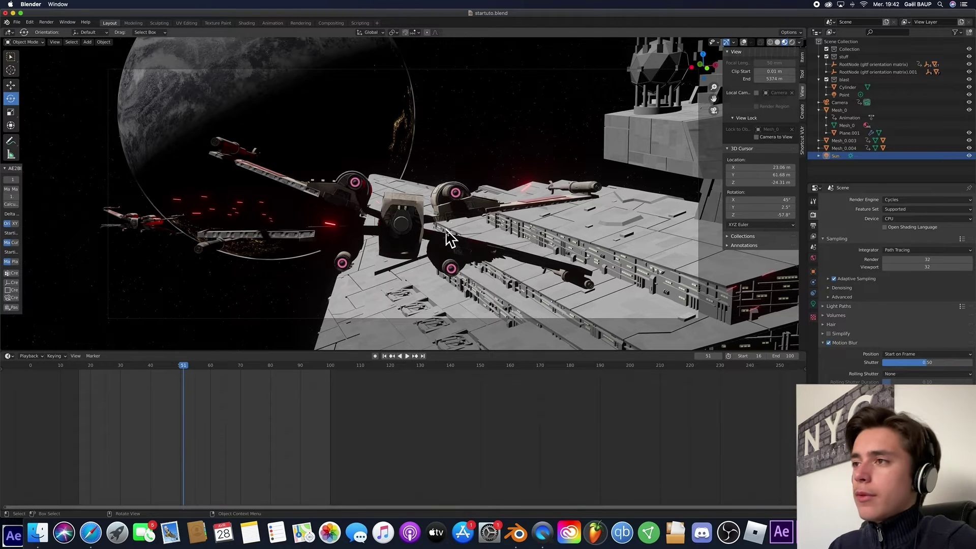
# - Set the render samples to 64 and enable render denoising with OpenImageDenoise
pyautogui.click(940, 260)
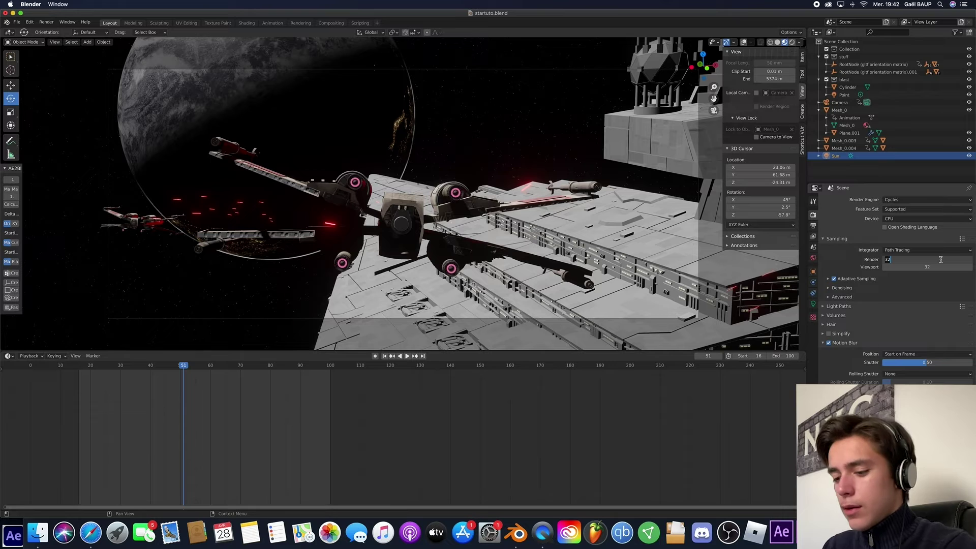
pyautogui.press('Return')
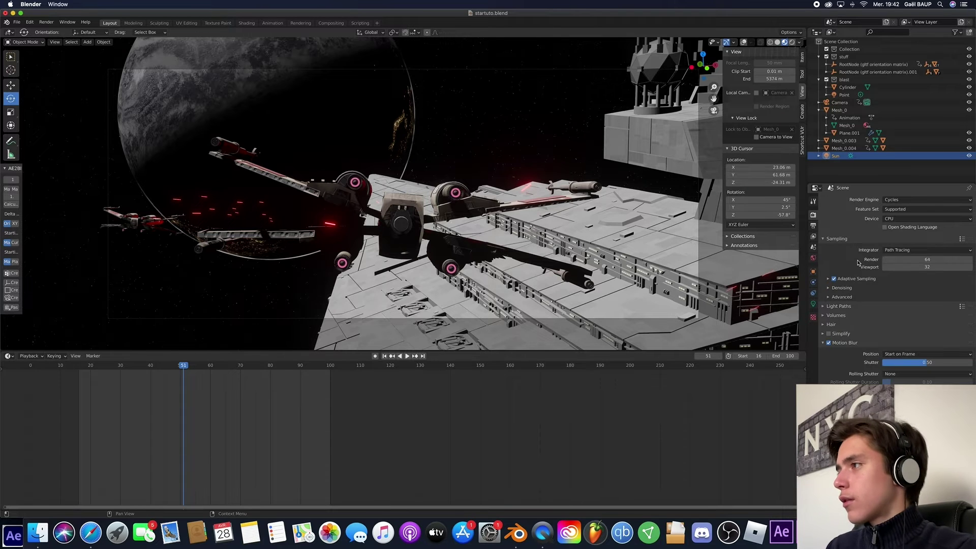
pyautogui.click(833, 288)
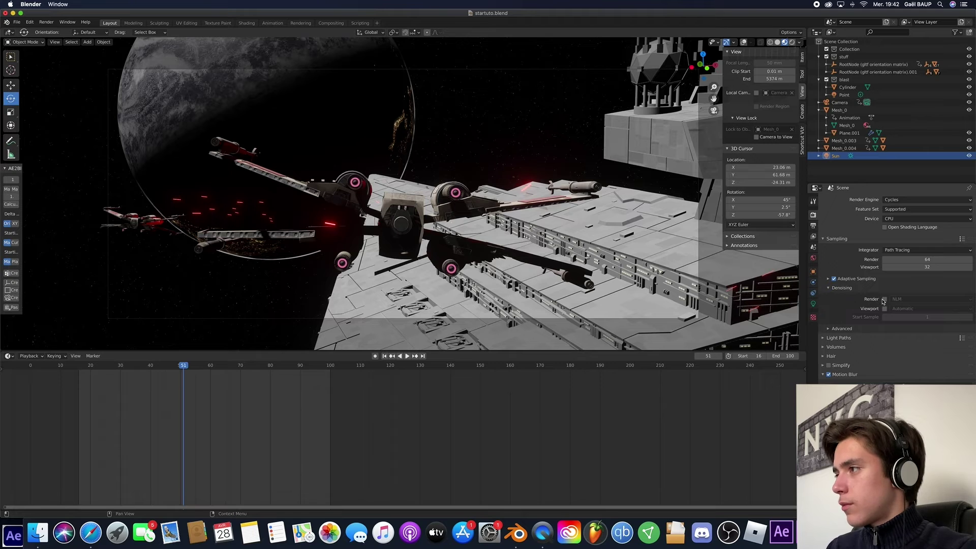
pyautogui.click(910, 301)
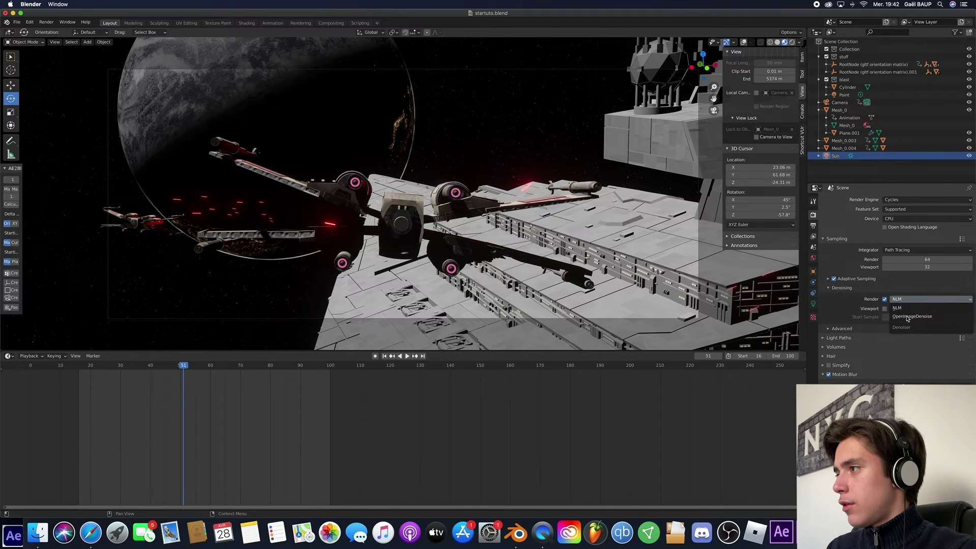
pyautogui.click(907, 316)
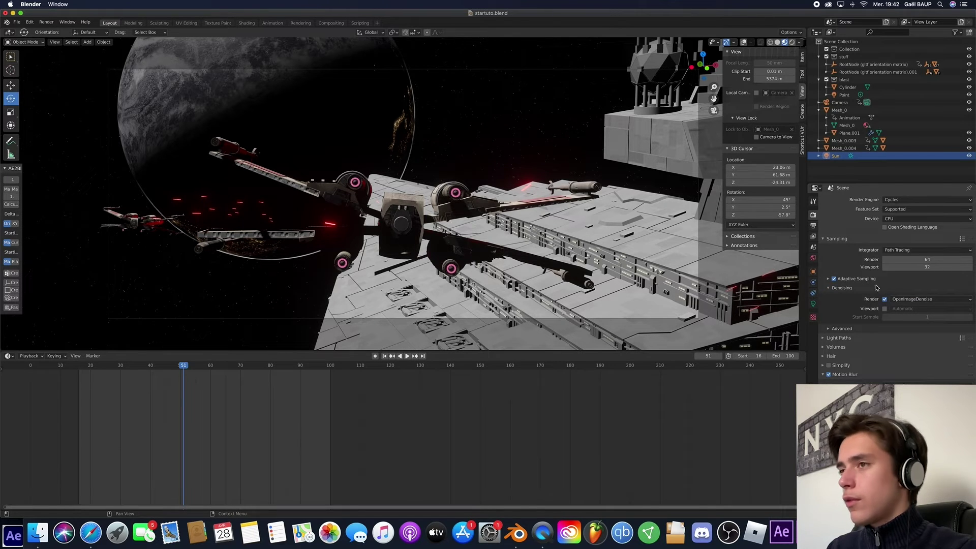
# - Render the current frame with the new sampling and denoising settings, and close the render result
pyautogui.click(47, 22)
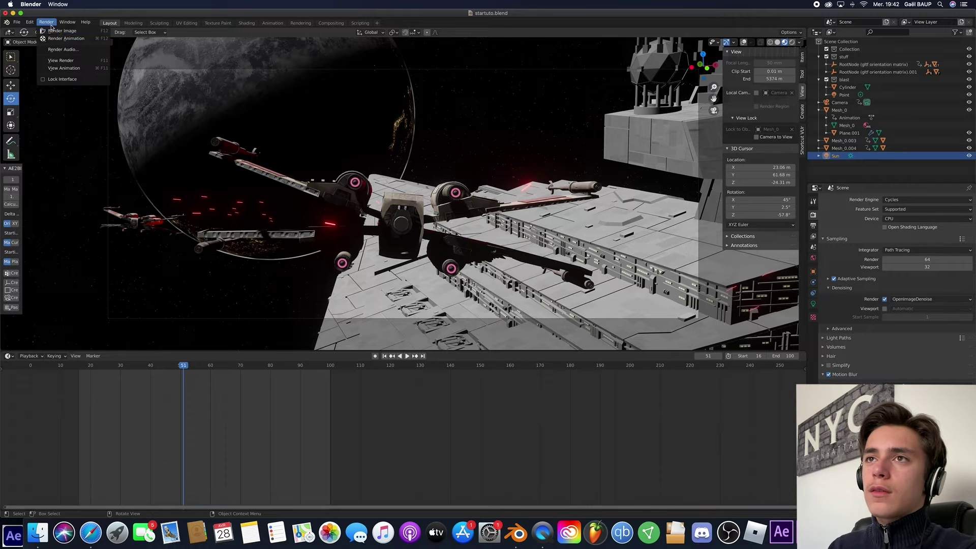
pyautogui.click(60, 31)
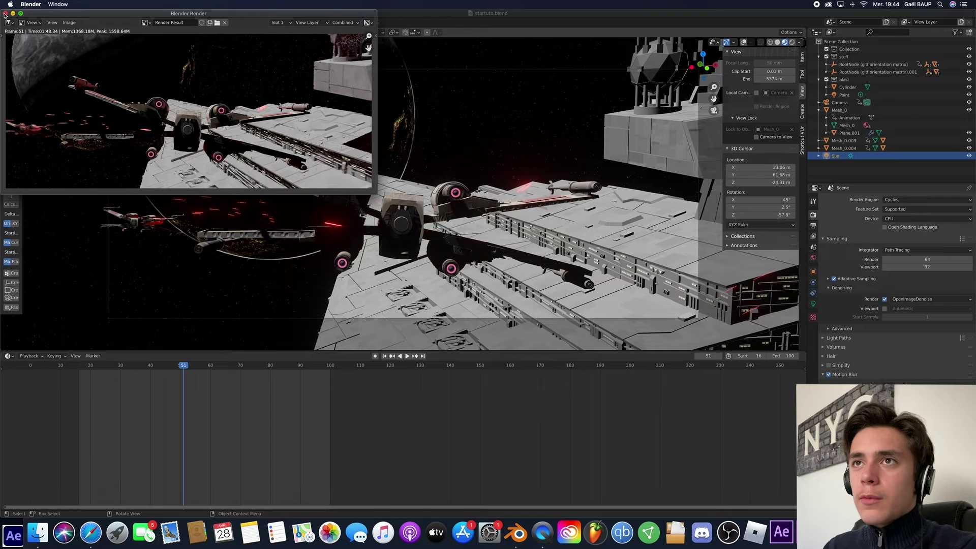
pyautogui.click(6, 14)
# - Enable compositing nodes in the Compositing workspace and place the Composite node far from the Render Layers node
pyautogui.click(332, 23)
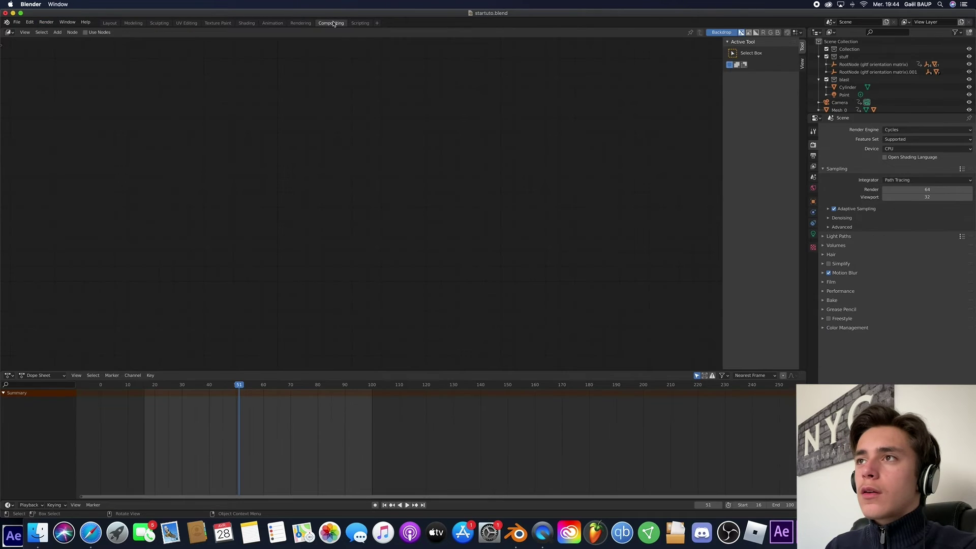
pyautogui.click(85, 33)
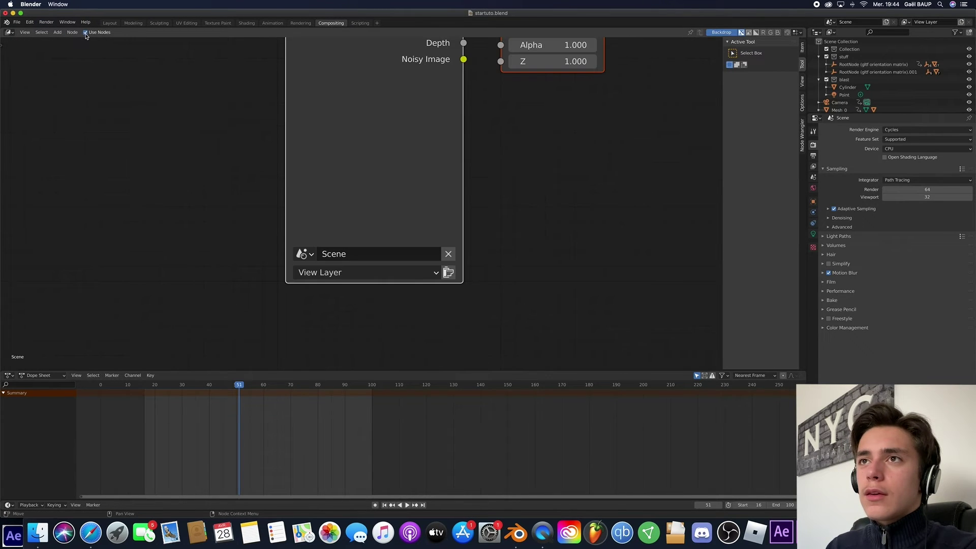
pyautogui.scroll(-6, 278, 174)
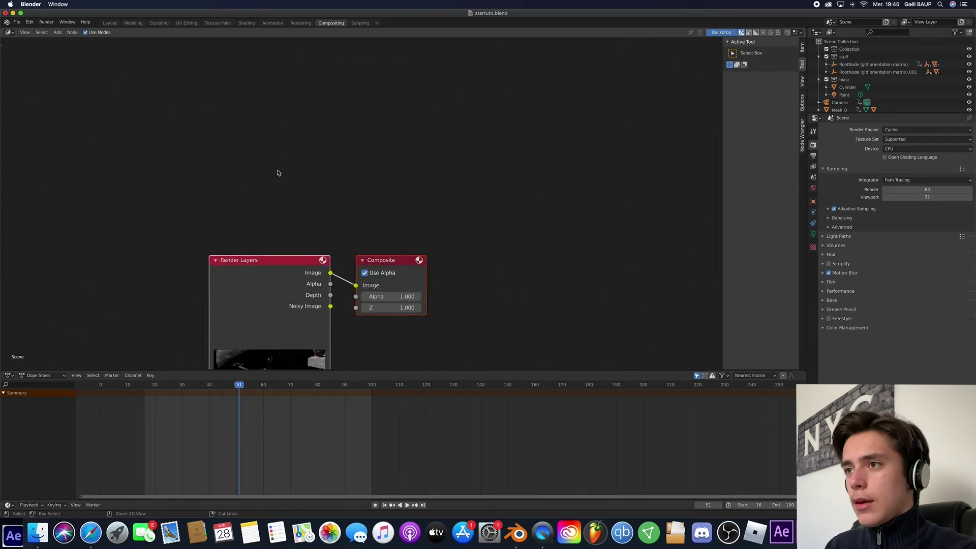
pyautogui.moveTo(383, 238); pyautogui.dragTo(196, 217, button='middle')
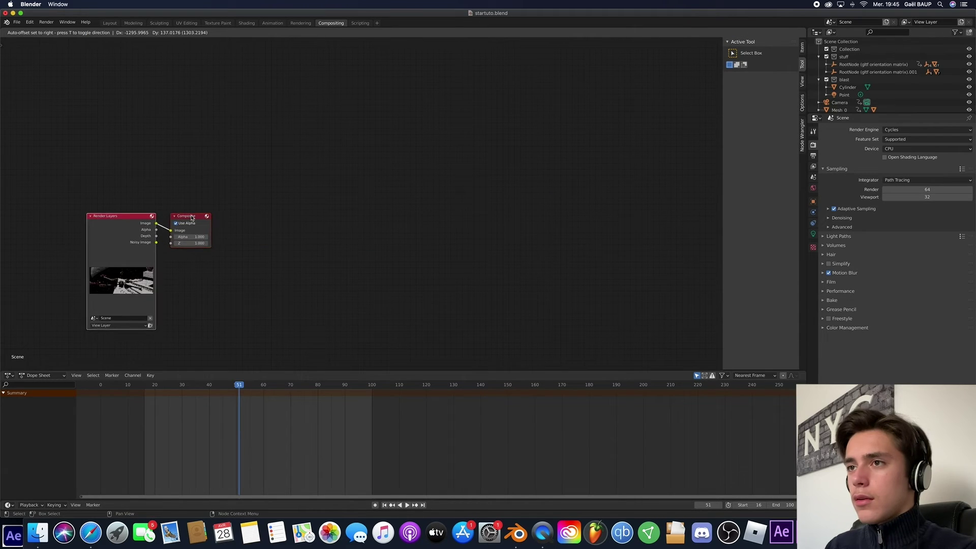
pyautogui.moveTo(196, 214); pyautogui.dragTo(640, 164)
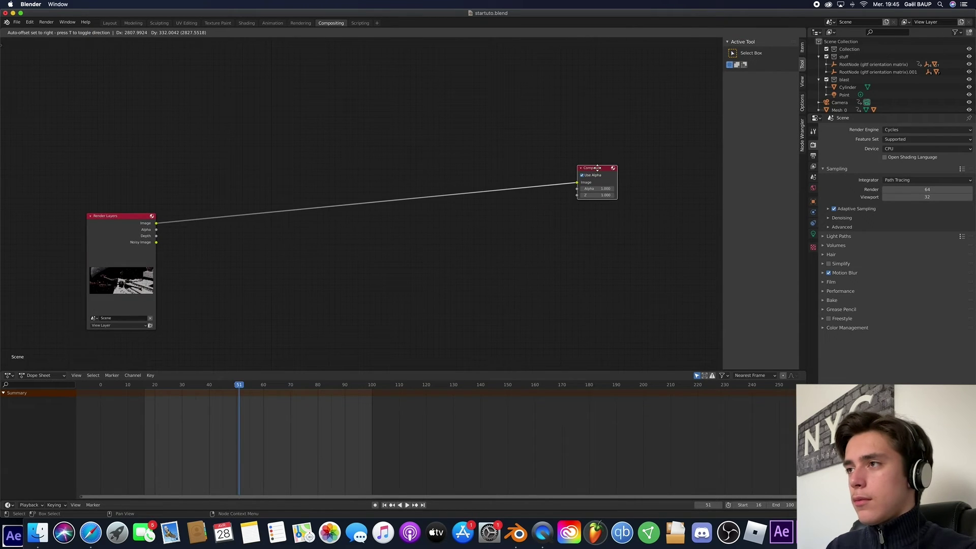
# - Add a Viewer node above the Composite node and connect the Render Layers Image output to it
pyautogui.hotkey('shift', 'a')
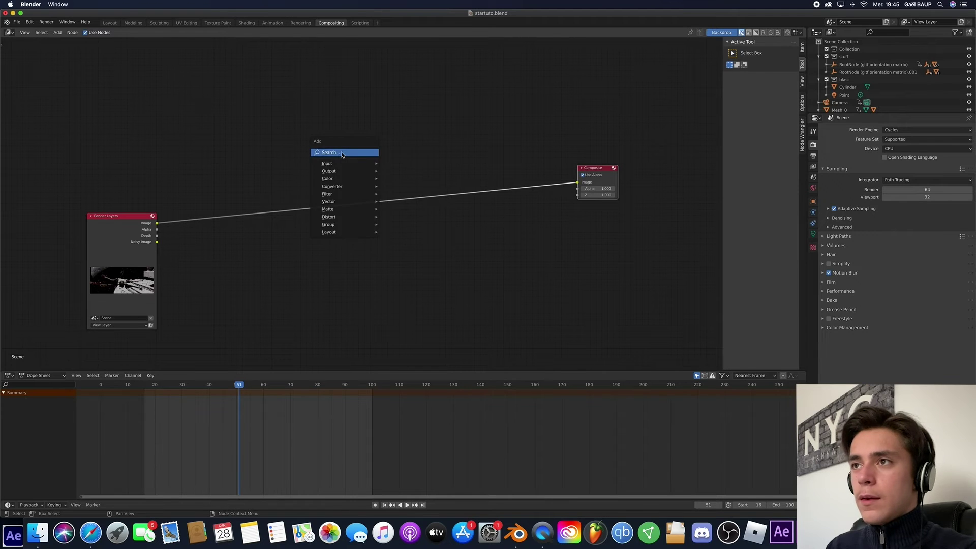
pyautogui.write('viwer')
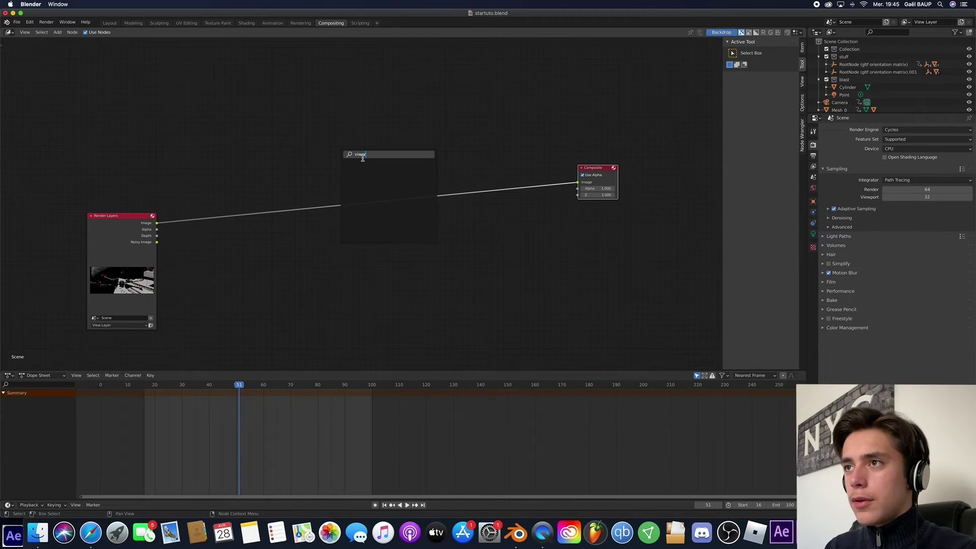
pyautogui.press('BackSpace')
pyautogui.press('BackSpace')
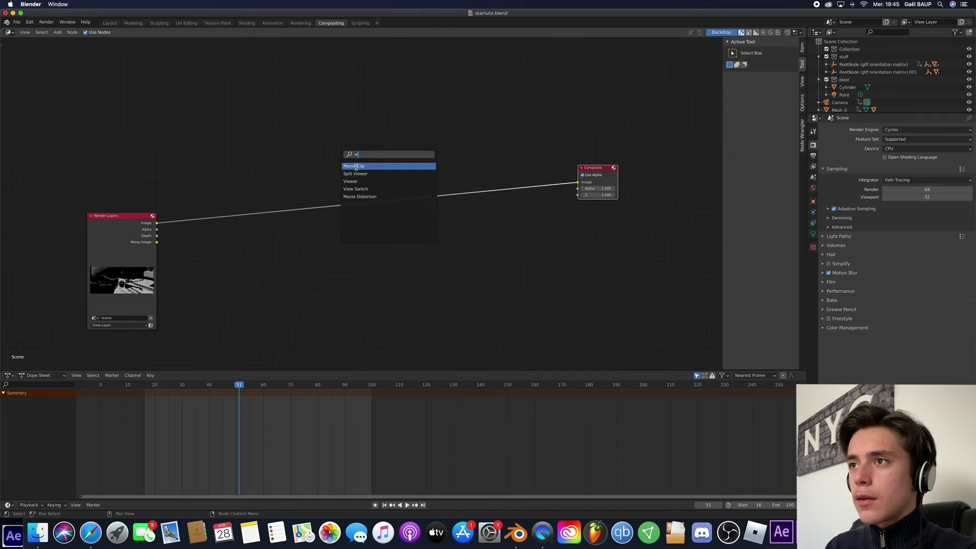
pyautogui.press('Down')
pyautogui.press('Return')
pyautogui.click(517, 135)
pyautogui.moveTo(157, 227); pyautogui.dragTo(501, 124)
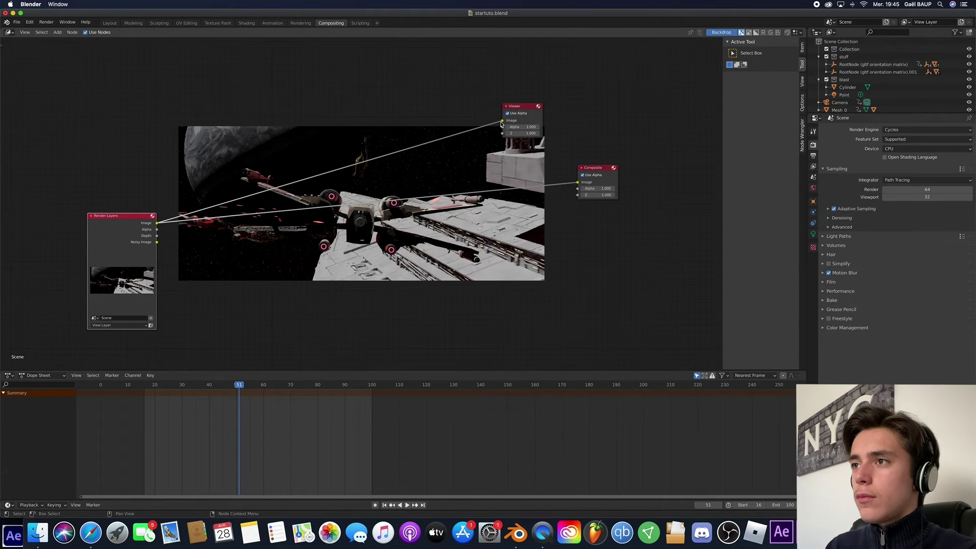
# - Insert a Separate RGBA node on the link between the Render Layers and Viewer nodes
pyautogui.scroll(5, 383, 189)
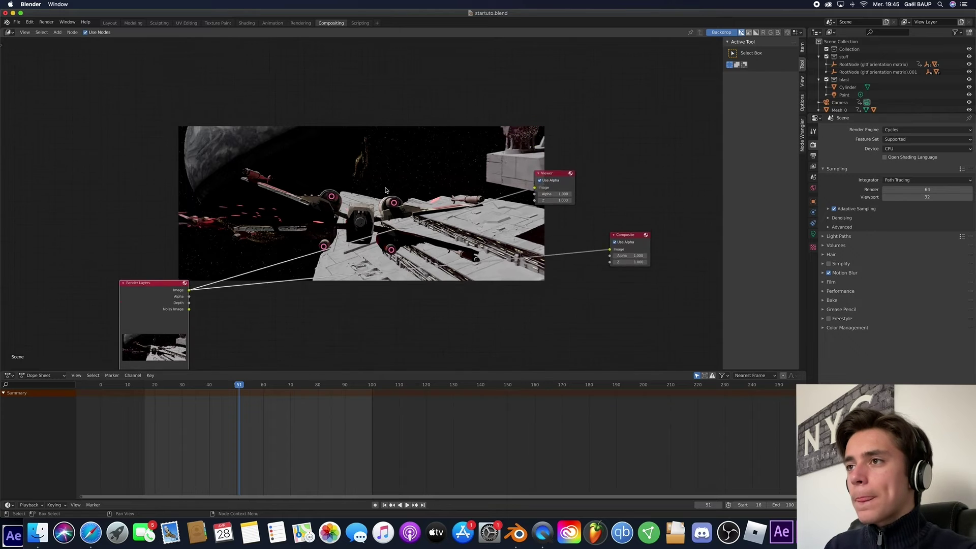
pyautogui.scroll(-3, 385, 190)
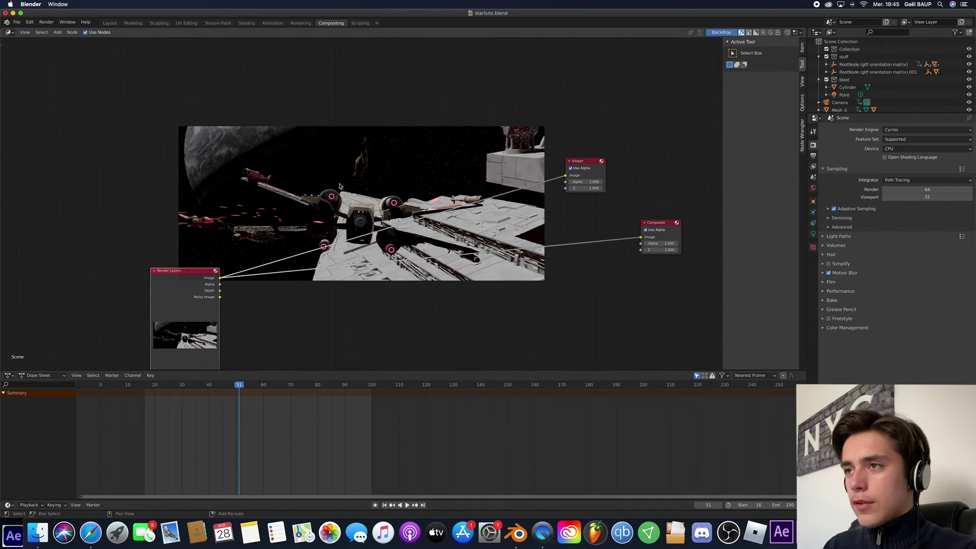
pyautogui.hotkey('shift', 'a')
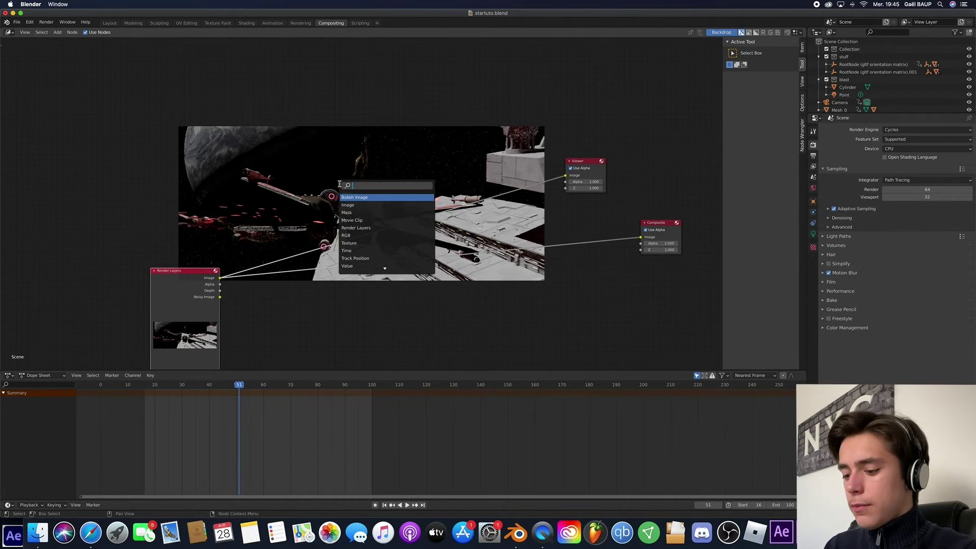
pyautogui.write('split')
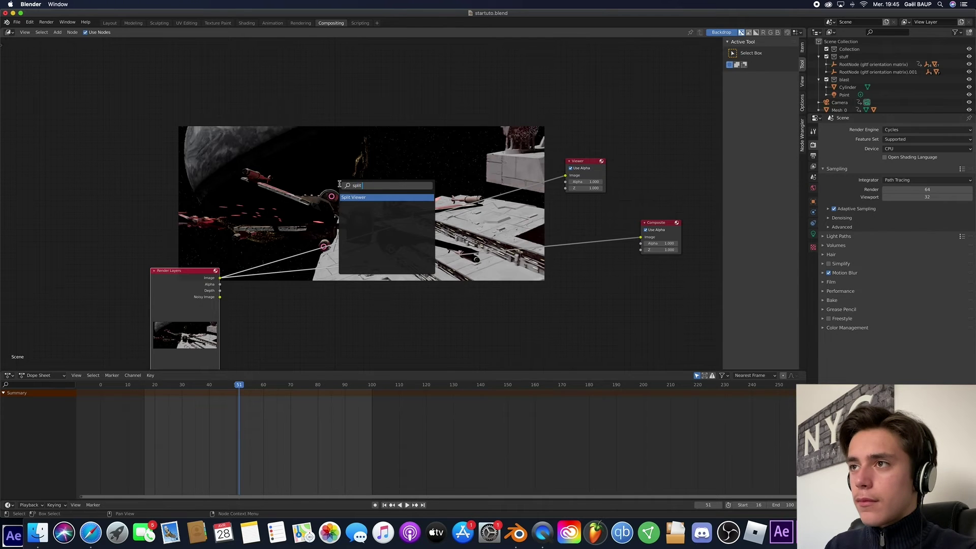
pyautogui.press('BackSpace')
pyautogui.press('BackSpace')
pyautogui.press('BackSpace')
pyautogui.press('BackSpace')
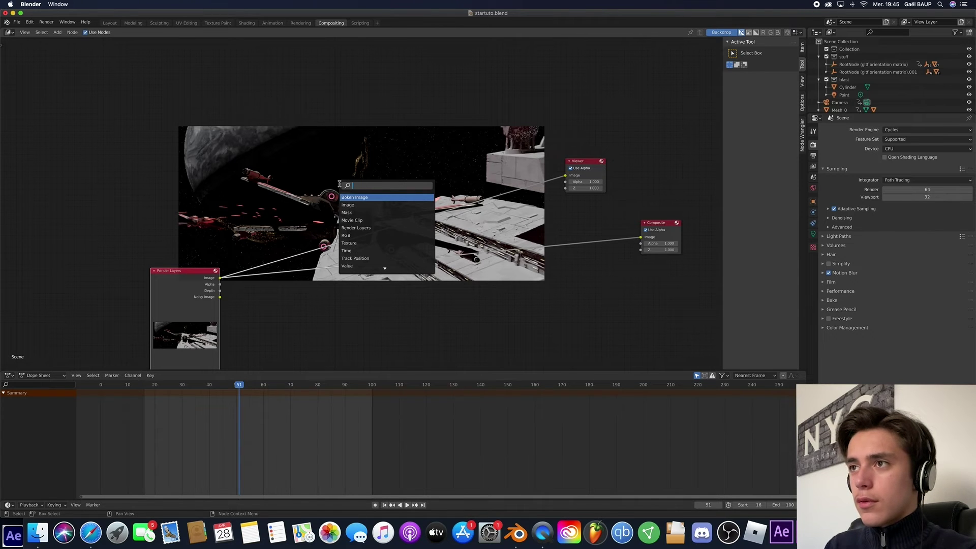
pyautogui.write('rgb')
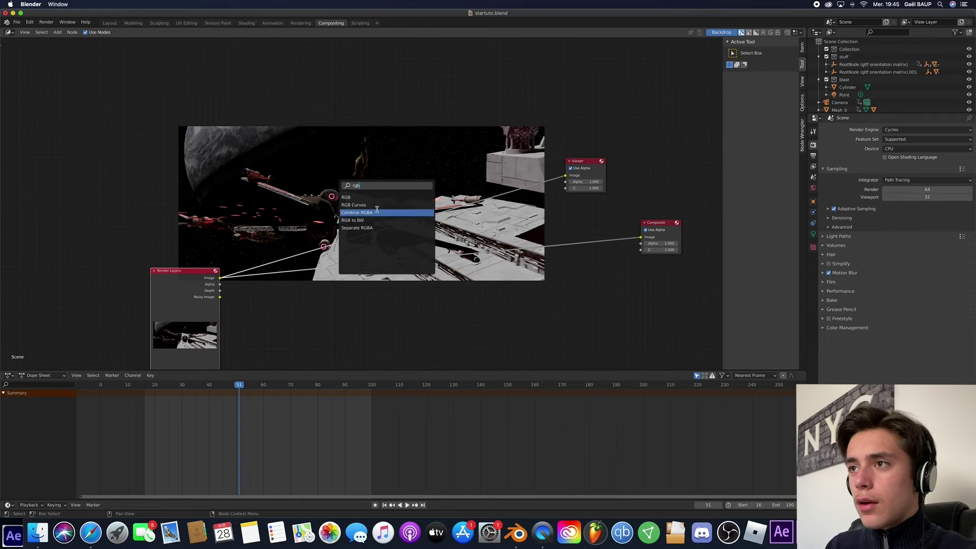
pyautogui.click(377, 227)
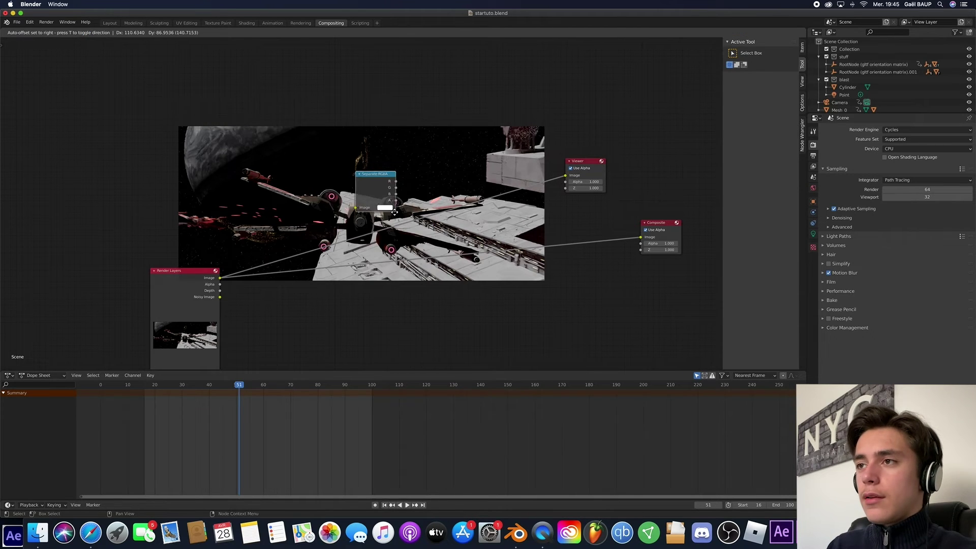
pyautogui.click(352, 272)
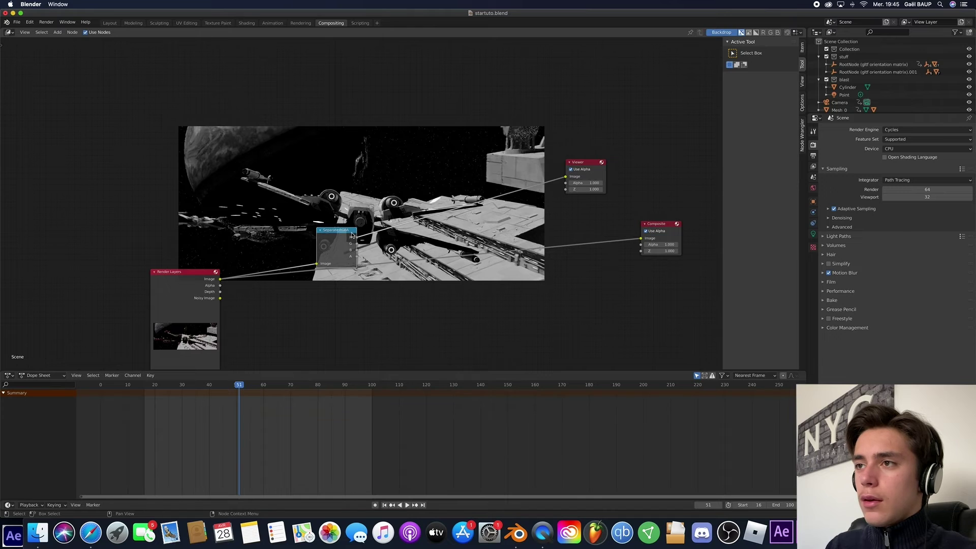
pyautogui.moveTo(352, 235); pyautogui.dragTo(340, 229)
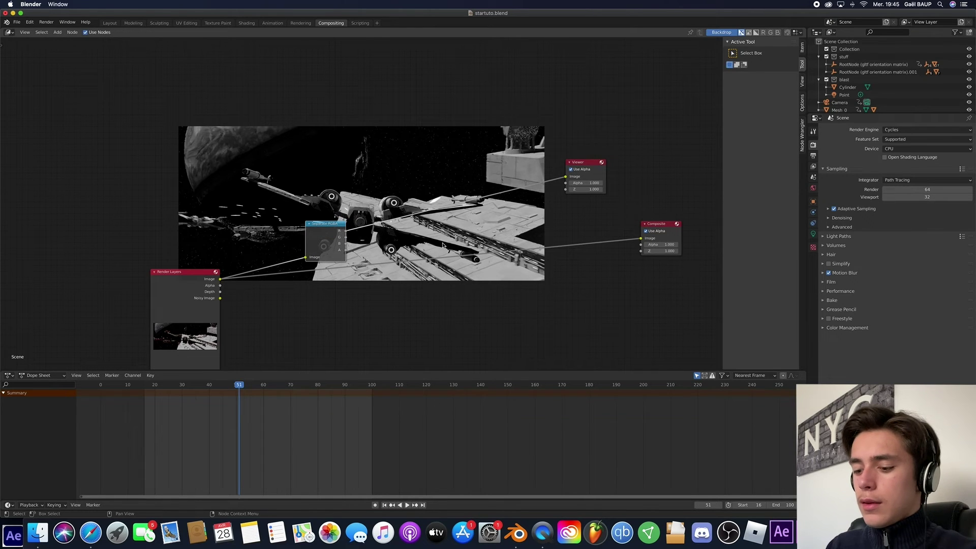
# - Insert a Combine RGBA node on the link between the Separate RGBA and Viewer nodes
pyautogui.hotkey('shift', 'a')
pyautogui.click(443, 244)
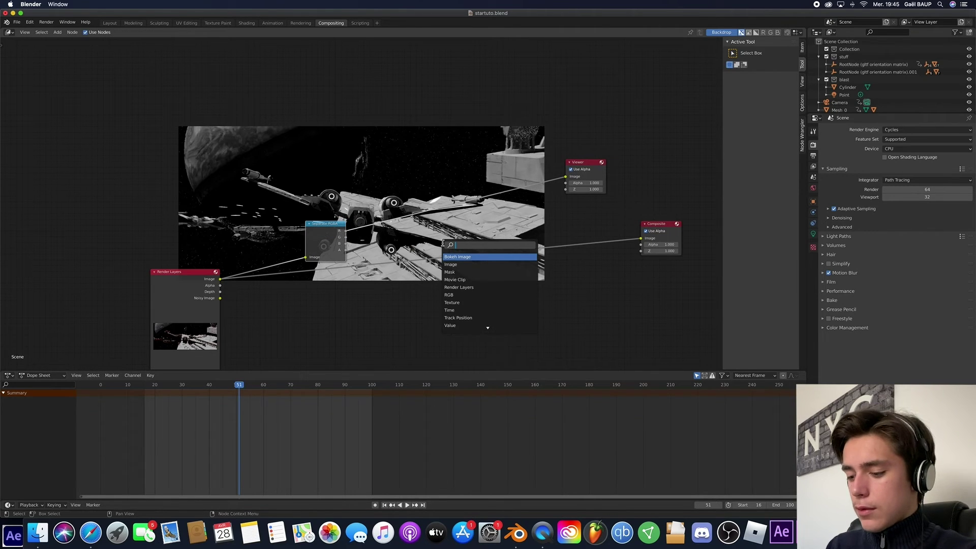
pyautogui.write('rgb')
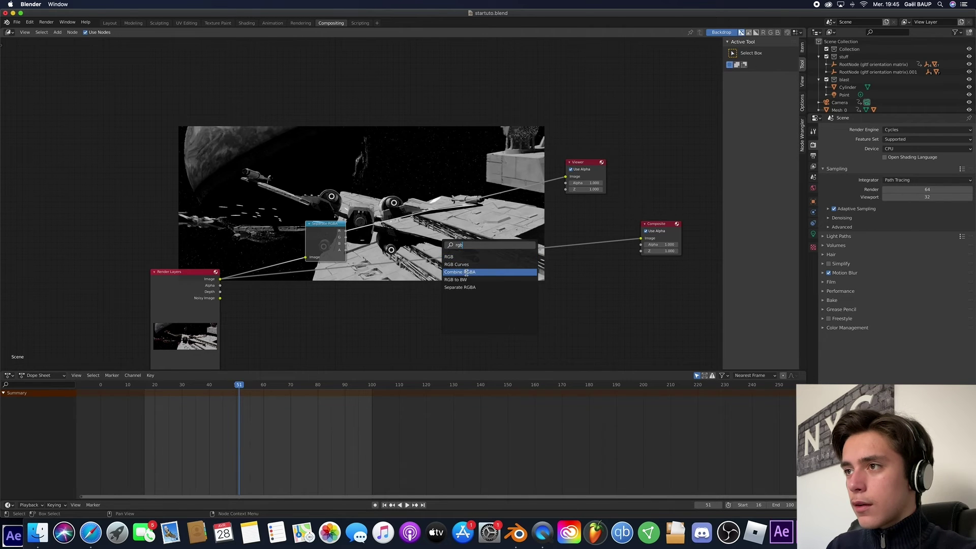
pyautogui.click(460, 271)
pyautogui.click(474, 220)
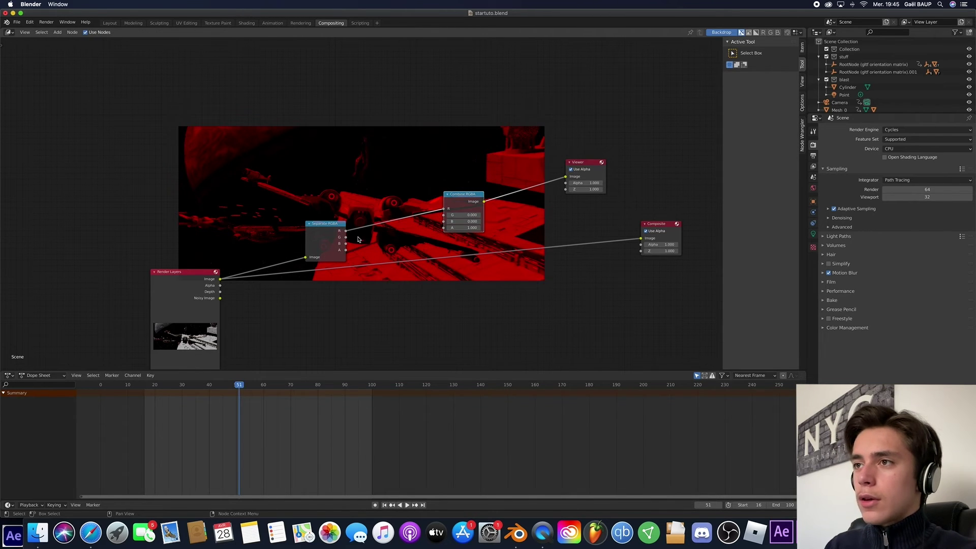
# - Connect the G, B and A outputs of Separate RGBA to the matching inputs of Combine RGBA
pyautogui.moveTo(346, 237); pyautogui.dragTo(444, 215)
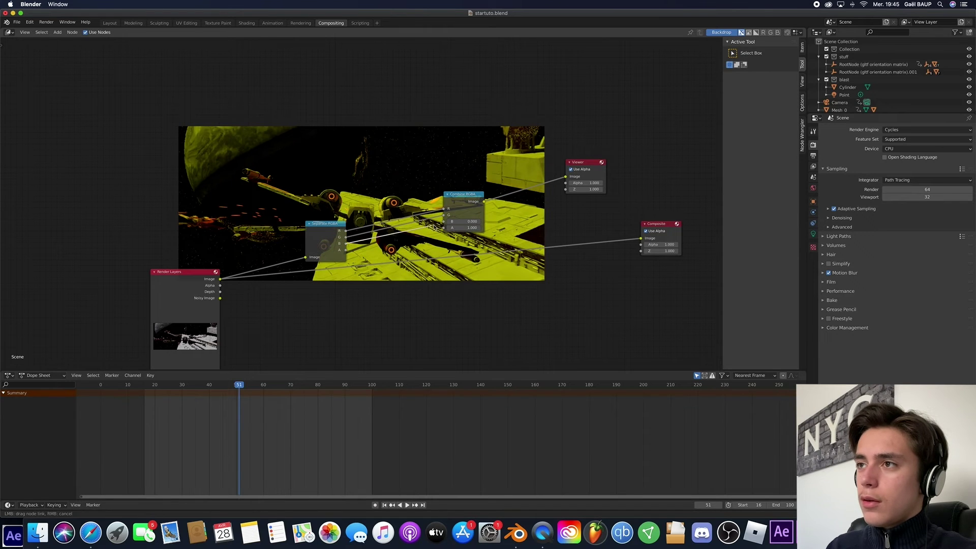
pyautogui.moveTo(435, 227); pyautogui.dragTo(443, 221)
pyautogui.moveTo(346, 249); pyautogui.dragTo(450, 228)
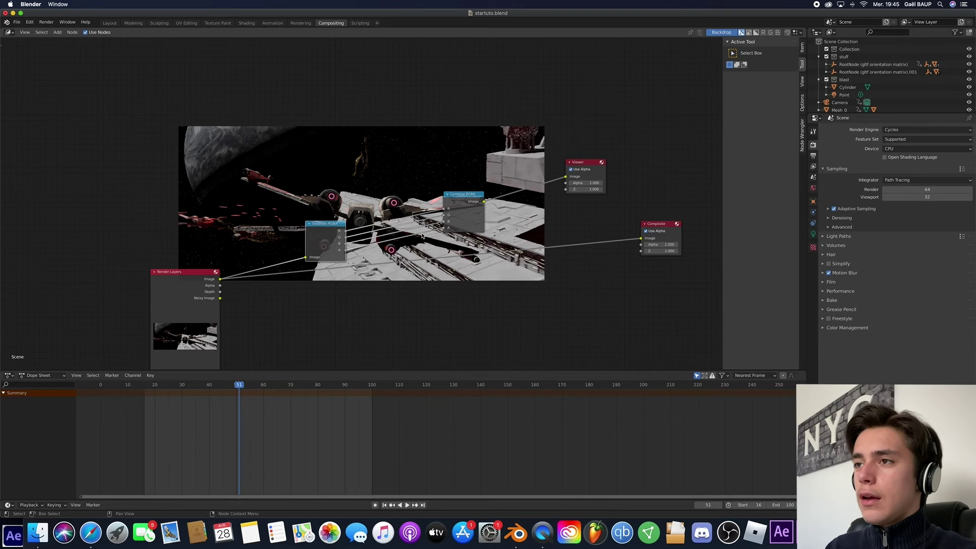
# - Connect the Combine RGBA image to the Composite node and move both RGBA nodes below the backdrop image
pyautogui.moveTo(484, 201); pyautogui.dragTo(640, 238)
pyautogui.moveTo(336, 225); pyautogui.dragTo(279, 288)
pyautogui.moveTo(467, 195); pyautogui.dragTo(512, 299)
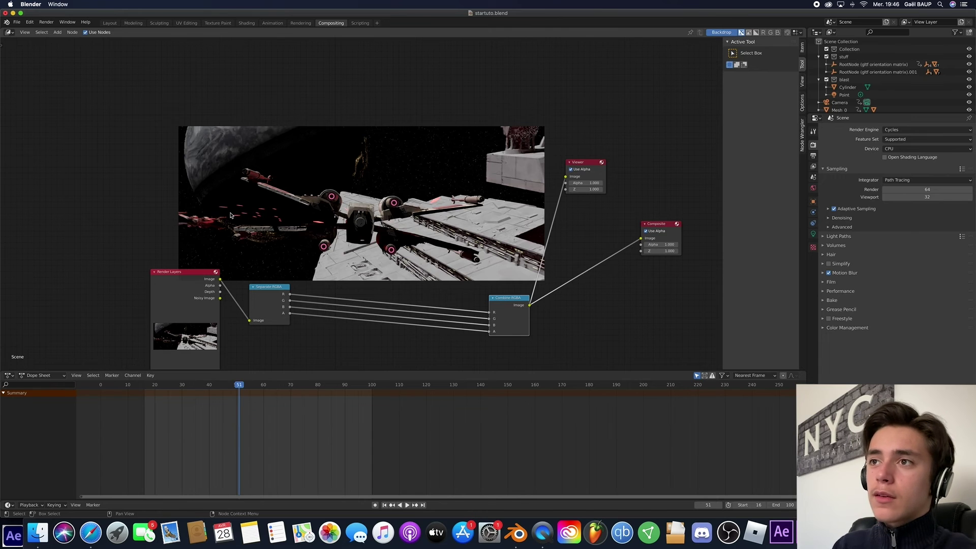
# - Insert a Glare node on the red channel link between Separate RGBA and Combine RGBA, placing it above the other links
pyautogui.hotkey('shift', 'a')
pyautogui.click(399, 263)
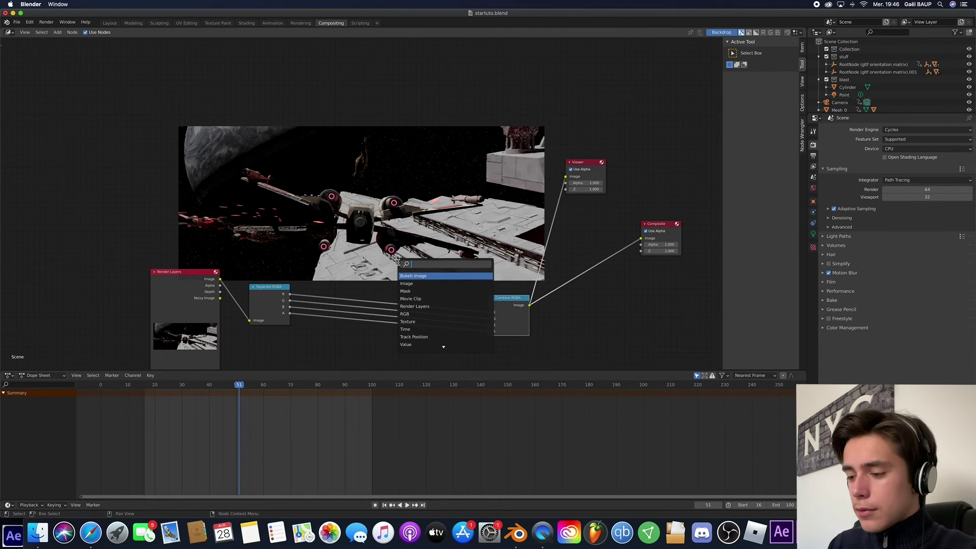
pyautogui.write('gl')
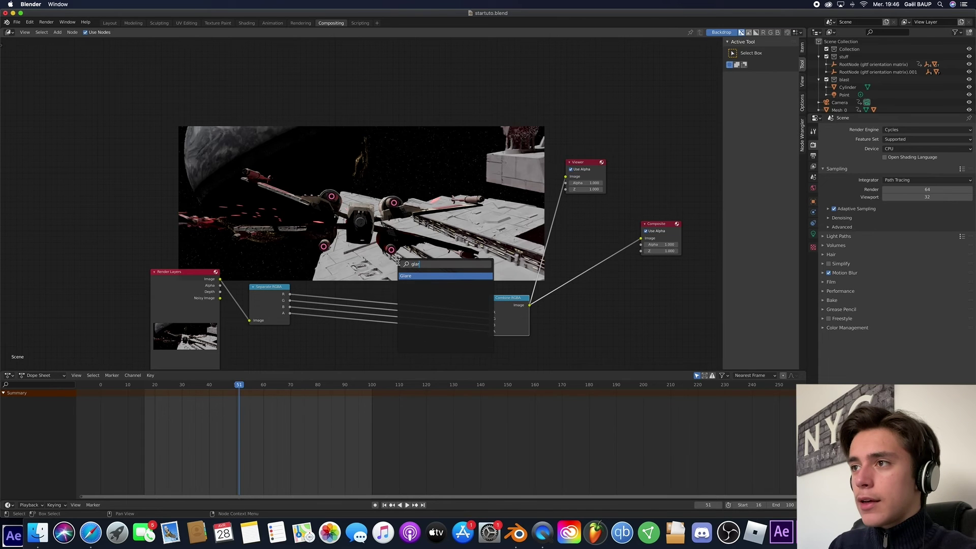
pyautogui.write('ar')
pyautogui.press('Return')
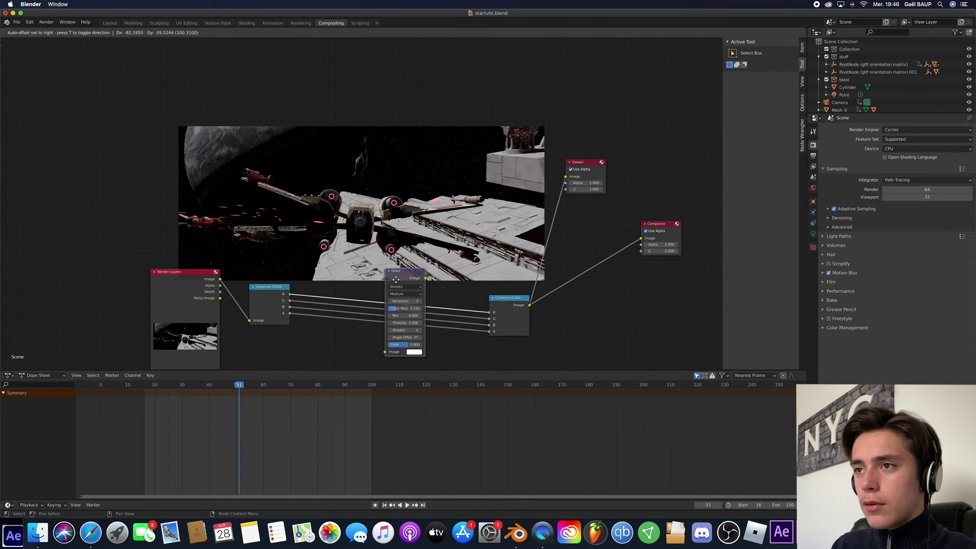
pyautogui.click(395, 279)
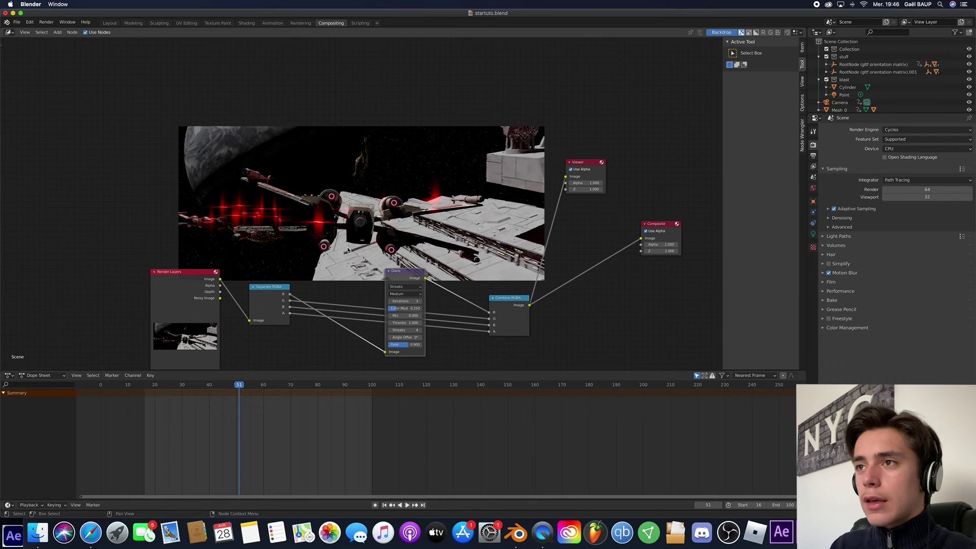
pyautogui.moveTo(412, 273); pyautogui.dragTo(455, 219)
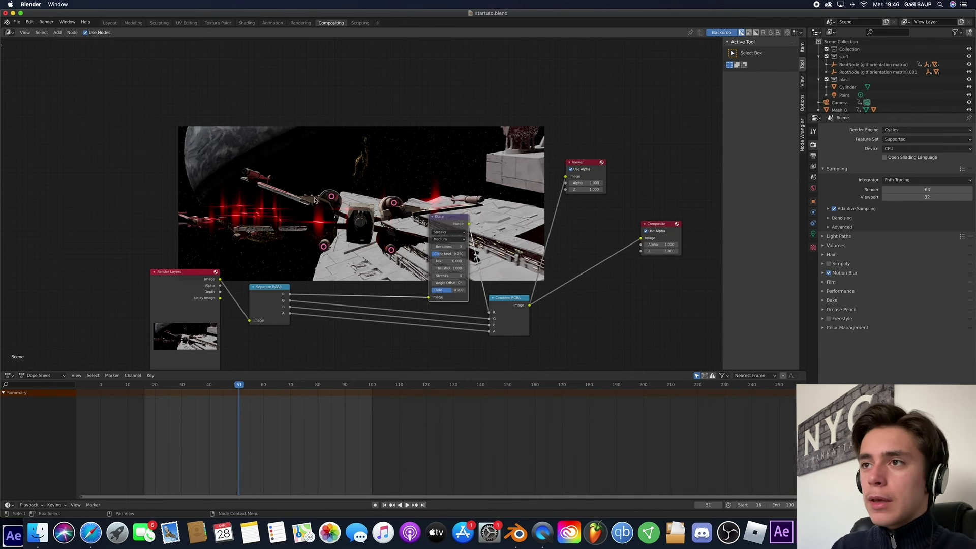
# - Set the Glare node to Fog Glow at High quality and move it slightly closer to the Combine RGBA node
pyautogui.click(451, 232)
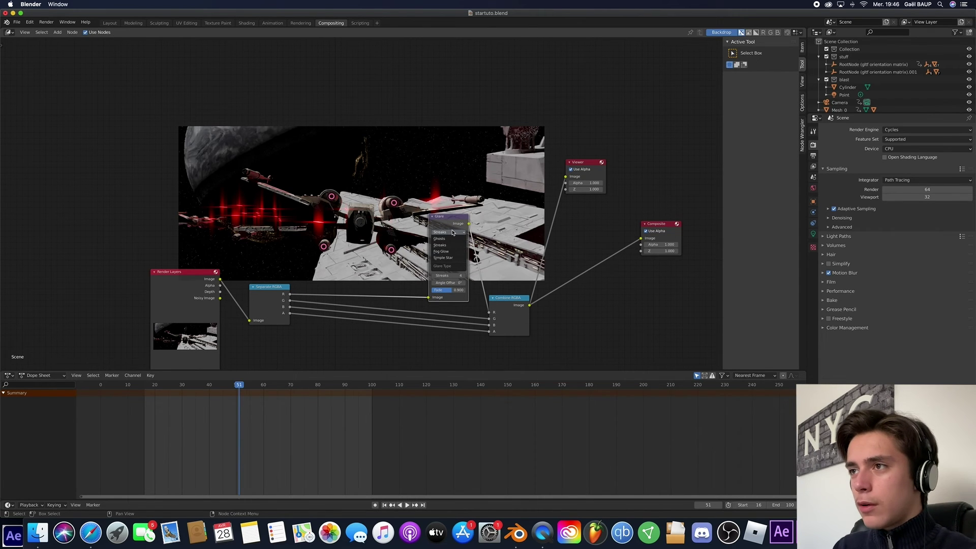
pyautogui.click(451, 252)
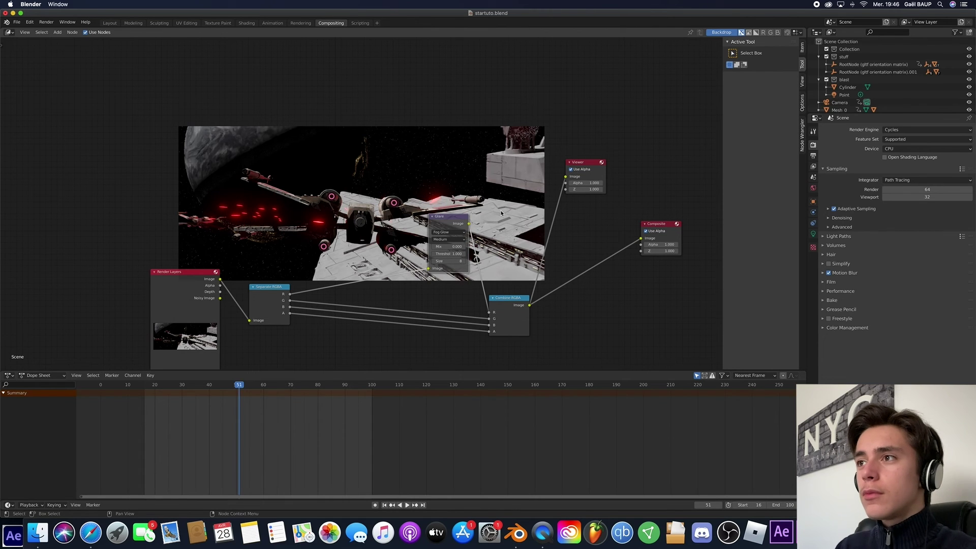
pyautogui.click(456, 240)
pyautogui.click(457, 245)
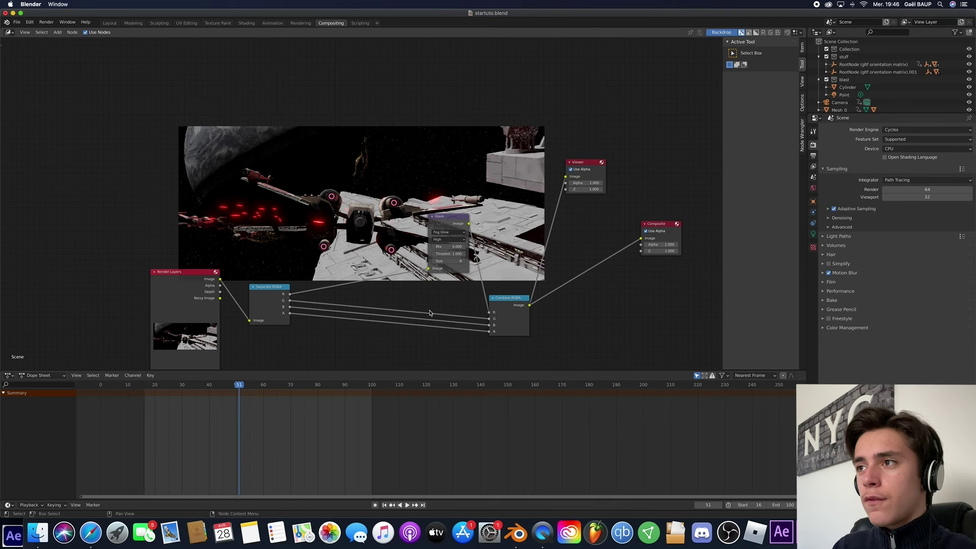
pyautogui.moveTo(454, 215); pyautogui.dragTo(464, 240)
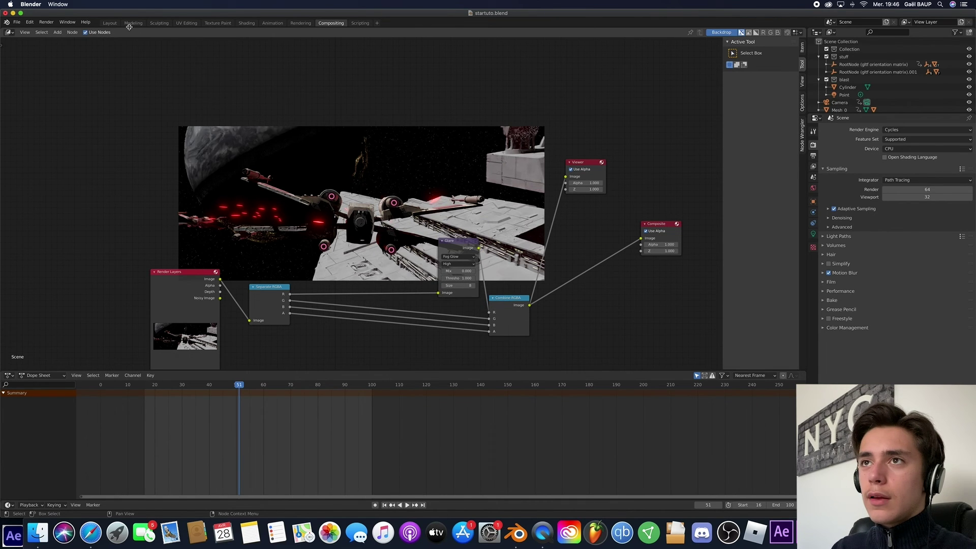
# - Return to the Layout workspace and set the Cycles render samples to 128
pyautogui.click(110, 23)
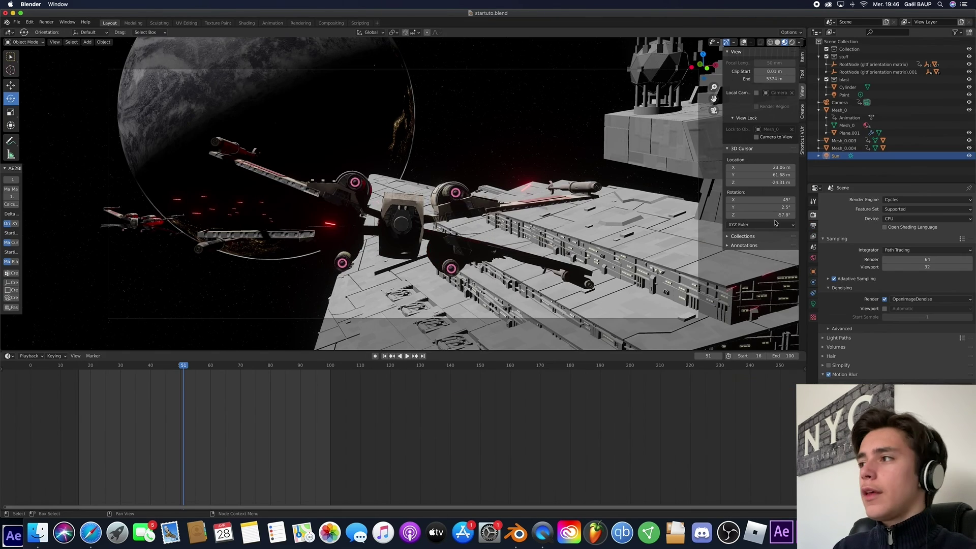
pyautogui.click(926, 260)
pyautogui.write('64')
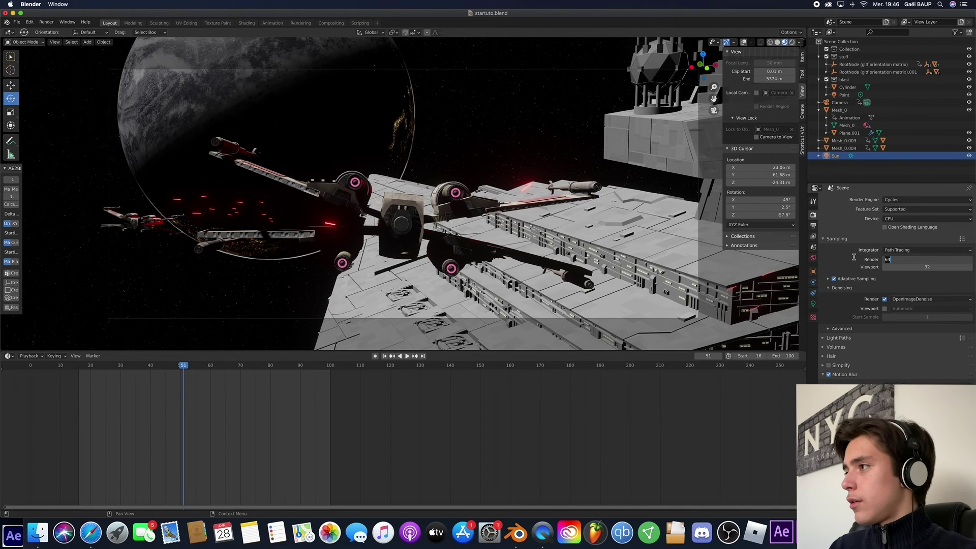
pyautogui.press('BackSpace')
pyautogui.press('BackSpace')
pyautogui.write('128')
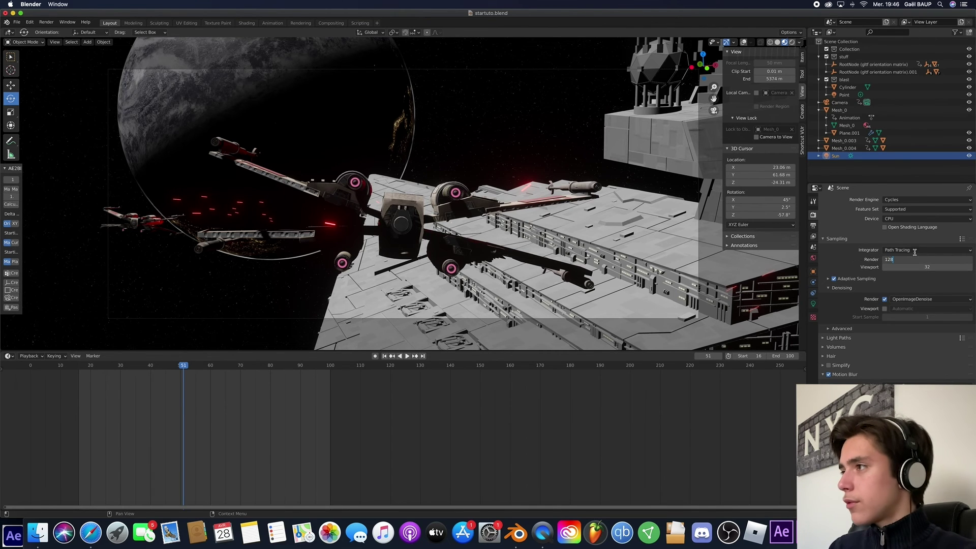
pyautogui.press('Return')
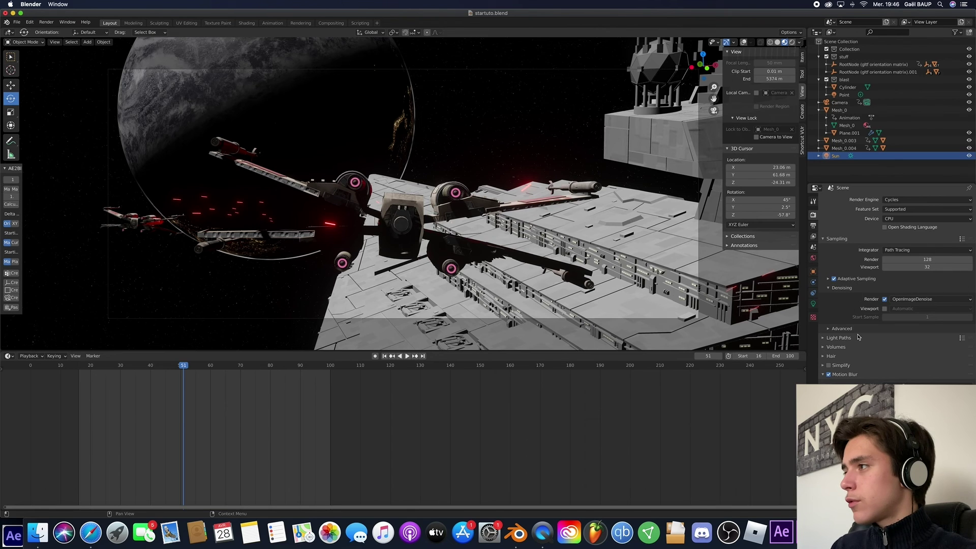